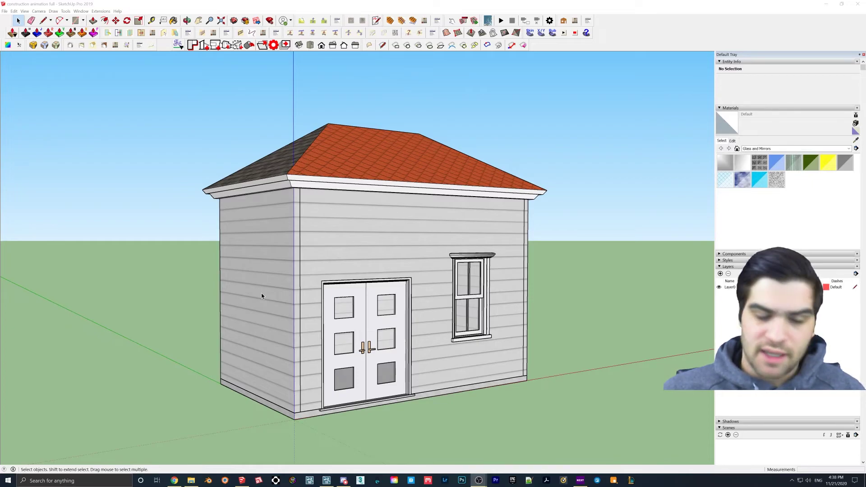
Step: Switch to Lumion and delete the two existing movie clips, including the aerial shot
{"action": "left_click", "coordinate": [326, 480]}
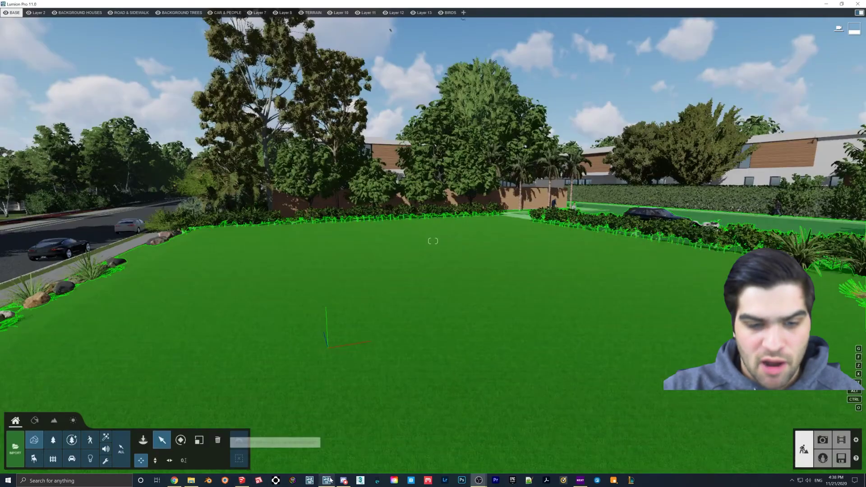
{"action": "key", "text": "w"}
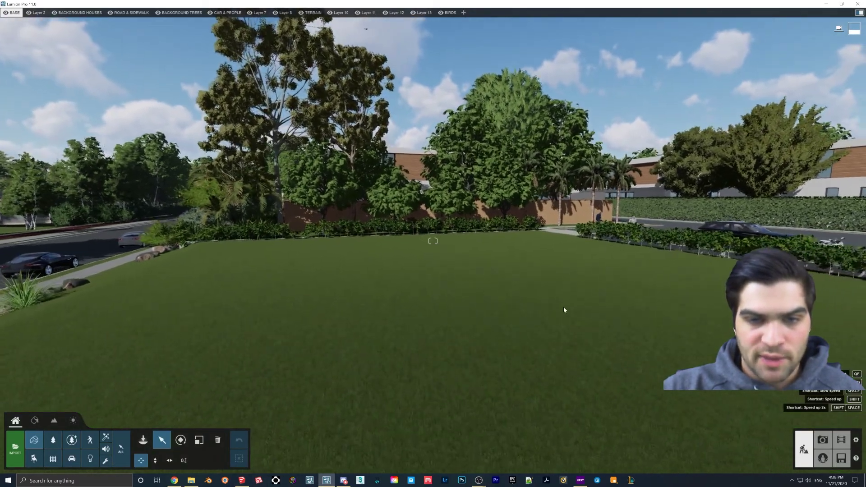
{"action": "key", "text": "s"}
{"action": "right_click_drag", "start_coordinate": [432, 320], "coordinate": [437, 316]}
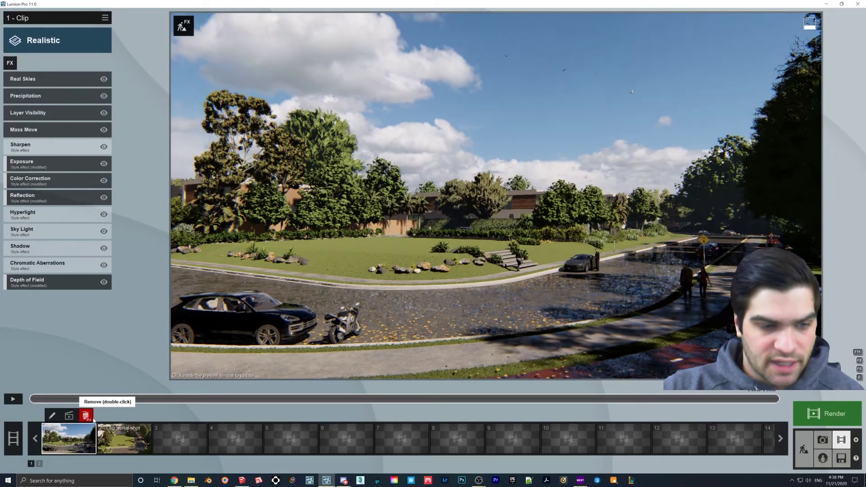
{"action": "left_click", "coordinate": [87, 416]}
{"action": "left_click", "coordinate": [139, 429]}
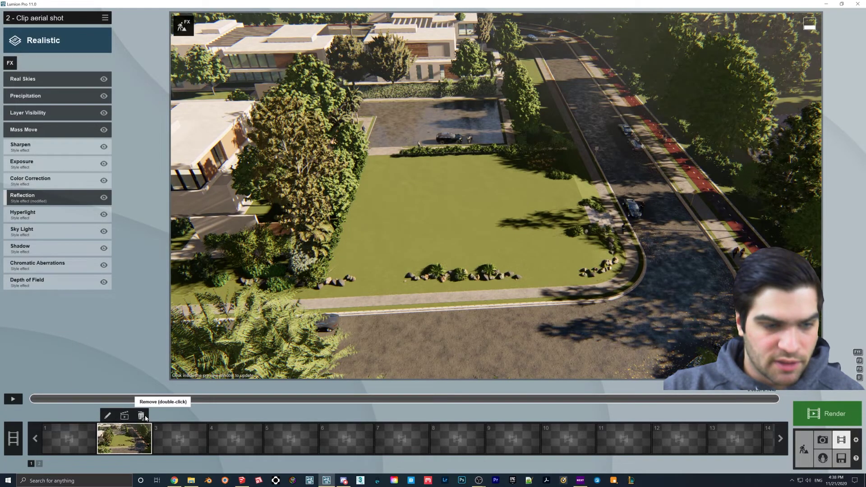
{"action": "double_click", "coordinate": [141, 415]}
Step: Start a new clip in the first slot and capture two identical keyframes of the empty lawn from a 2.25 m camera height
{"action": "left_click", "coordinate": [87, 436]}
{"action": "left_click", "coordinate": [70, 346]}
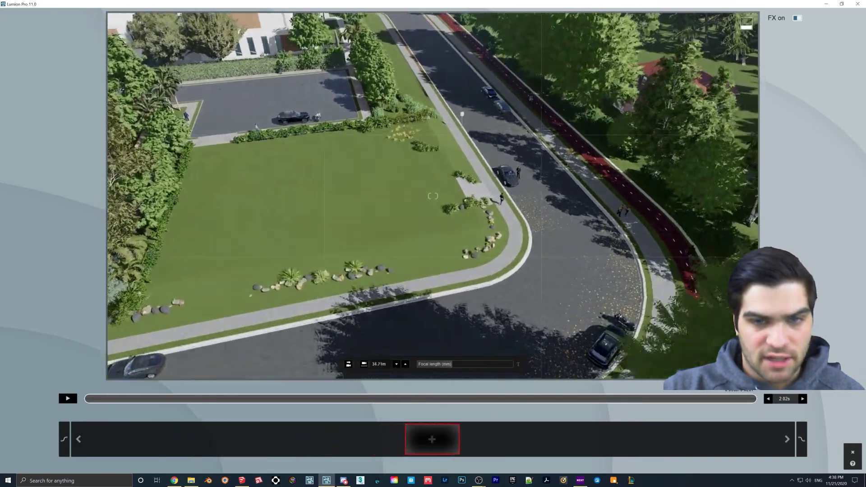
{"action": "key", "text": "w"}
{"action": "right_click_drag", "start_coordinate": [433, 196], "coordinate": [423, 282]}
{"action": "key", "text": "e"}
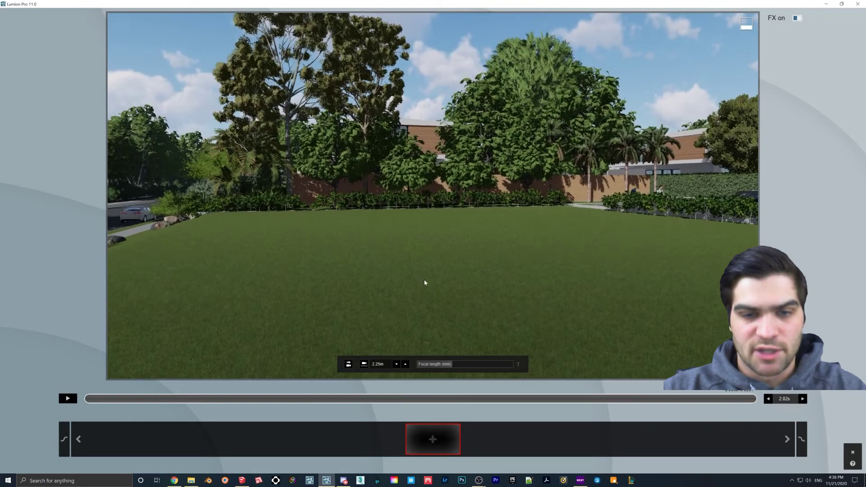
{"action": "left_click", "coordinate": [431, 442]}
{"action": "left_click", "coordinate": [430, 443]}
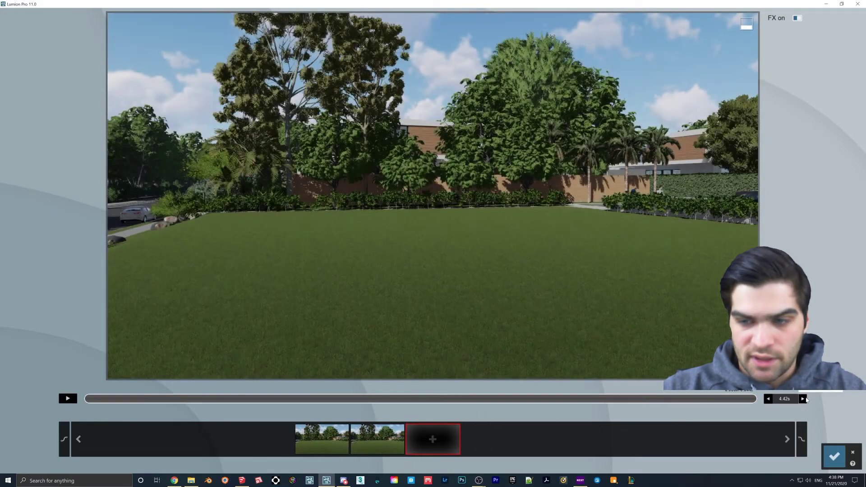
Step: Lengthen the recorded clip to 11.42 seconds
{"action": "left_click", "coordinate": [806, 399]}
{"action": "left_click", "coordinate": [806, 400]}
{"action": "left_click", "coordinate": [803, 399]}
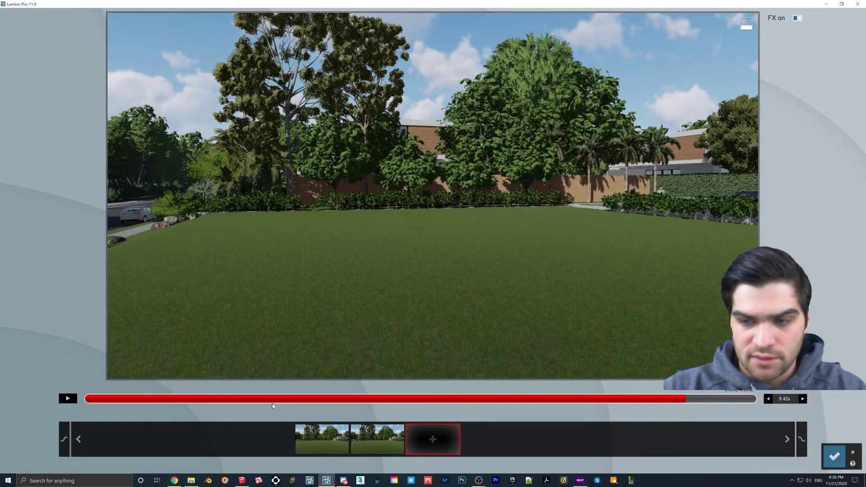
{"action": "left_click", "coordinate": [803, 399]}
Step: Change the clip's start and end camera easing to linear and save the recording
{"action": "left_click", "coordinate": [65, 440]}
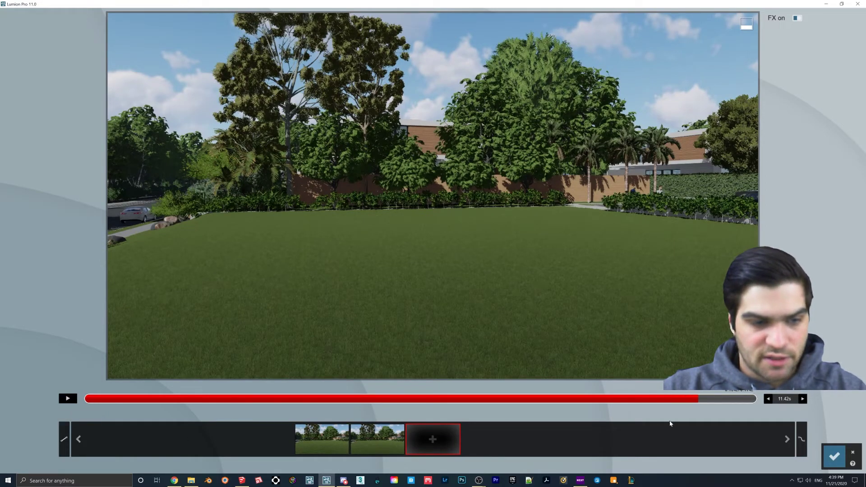
{"action": "left_click", "coordinate": [802, 440]}
{"action": "left_click", "coordinate": [835, 457]}
{"action": "key", "text": "Return"}
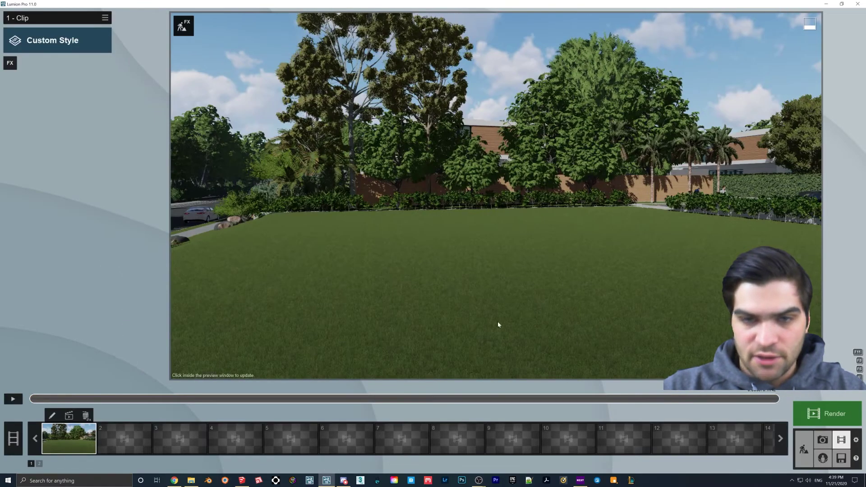
Step: Add the Animated Phasing effect to the new clip and open its editor
{"action": "left_click", "coordinate": [10, 63]}
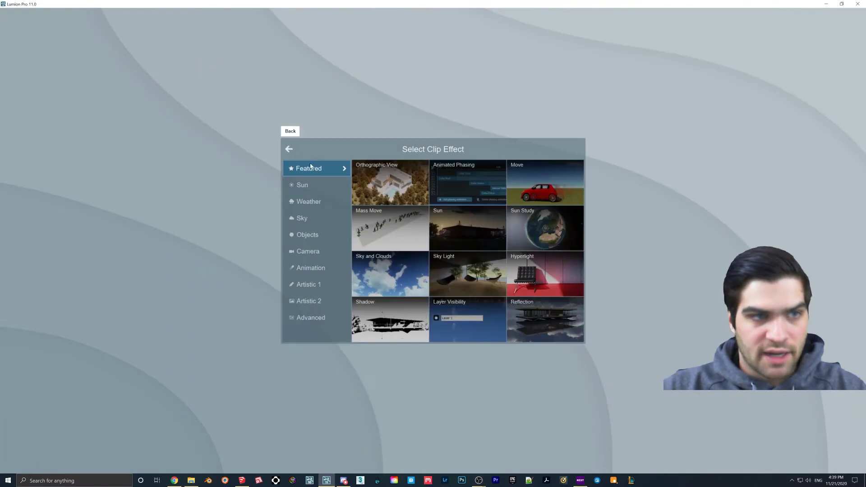
{"action": "left_click", "coordinate": [456, 184]}
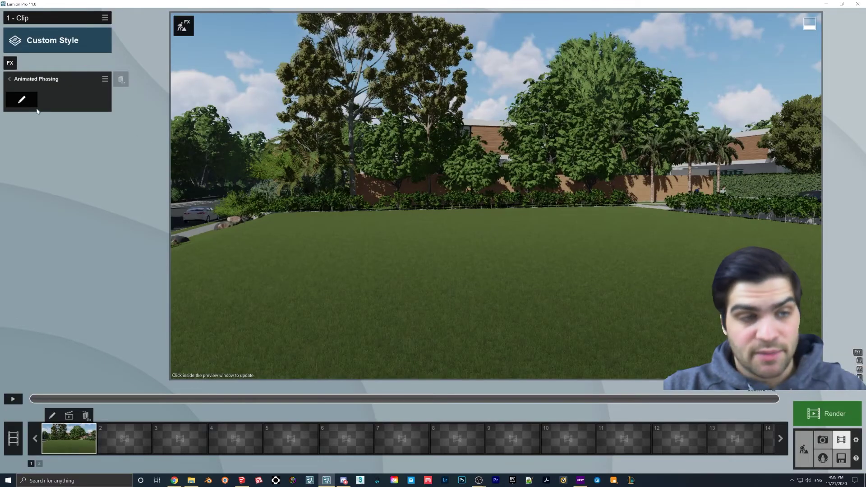
{"action": "left_click", "coordinate": [21, 99]}
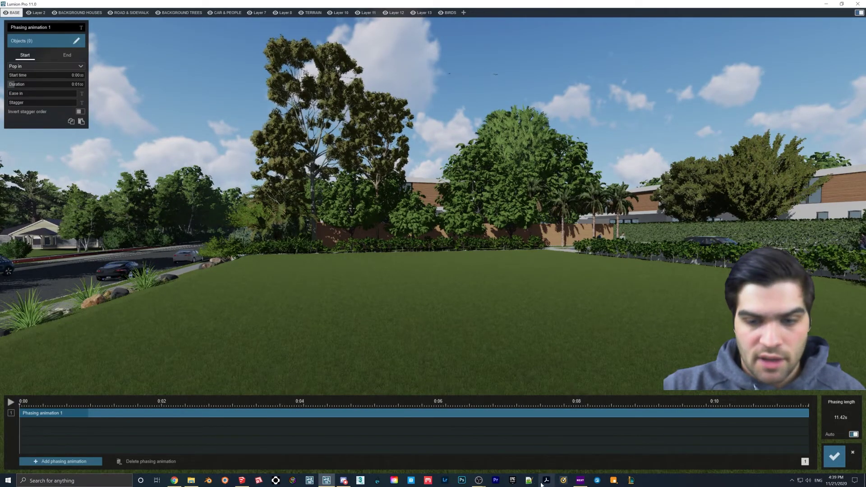
Step: Examine the object selection mode and start effect options of Phasing animation 1, and return to the clip
{"action": "left_click", "coordinate": [479, 480]}
{"action": "left_click", "coordinate": [385, 300]}
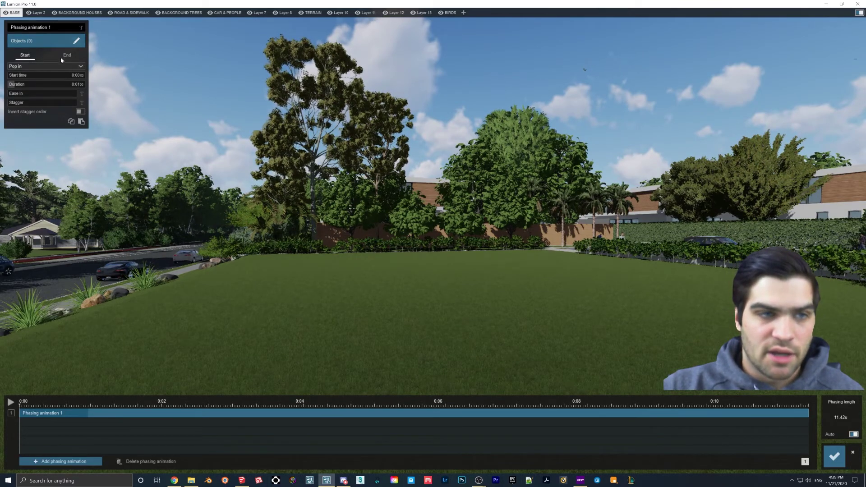
{"action": "left_click", "coordinate": [76, 40]}
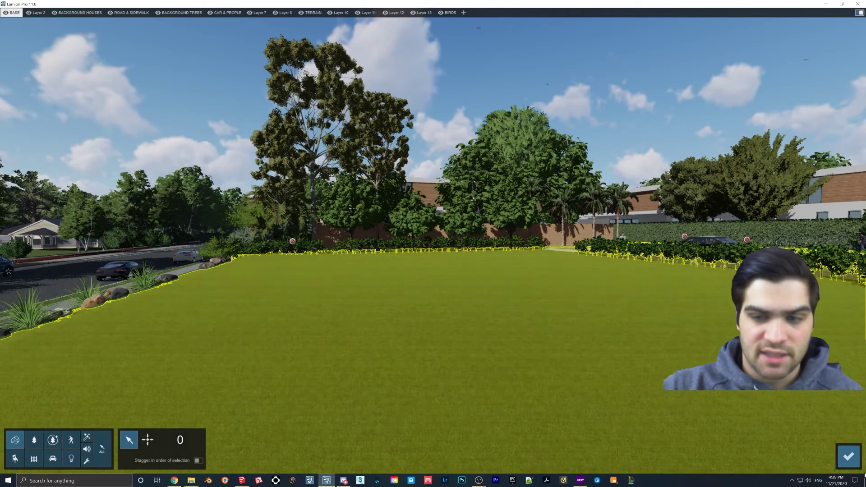
{"action": "left_click", "coordinate": [848, 456]}
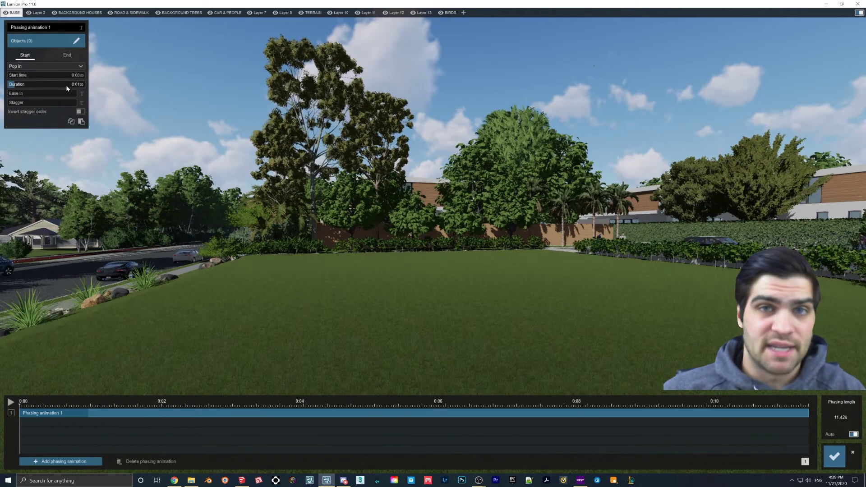
{"action": "left_click", "coordinate": [31, 67]}
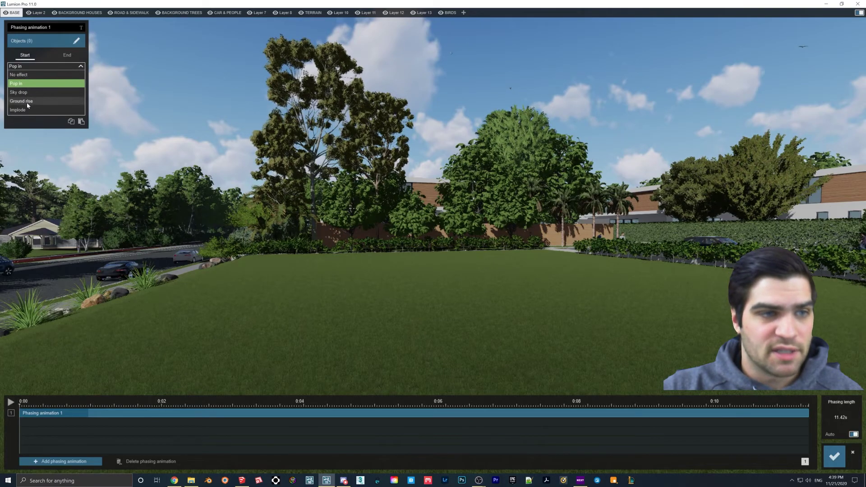
{"action": "left_click", "coordinate": [10, 58]}
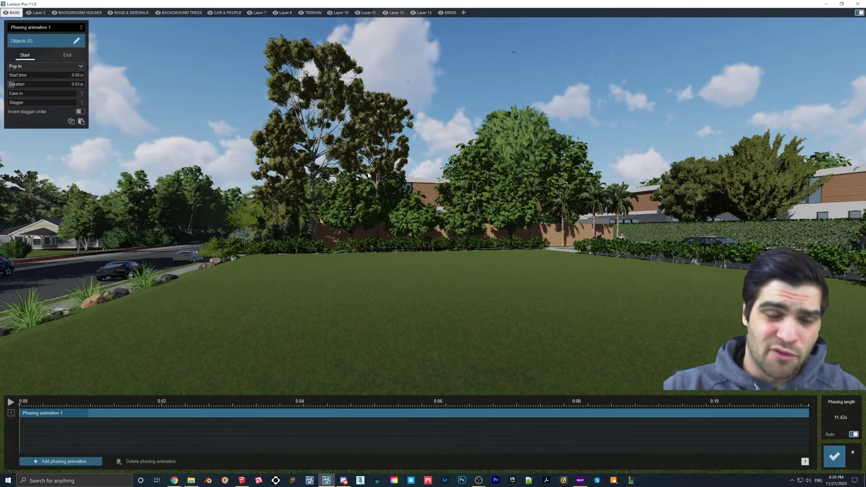
{"action": "left_click", "coordinate": [478, 481]}
{"action": "left_click", "coordinate": [451, 457]}
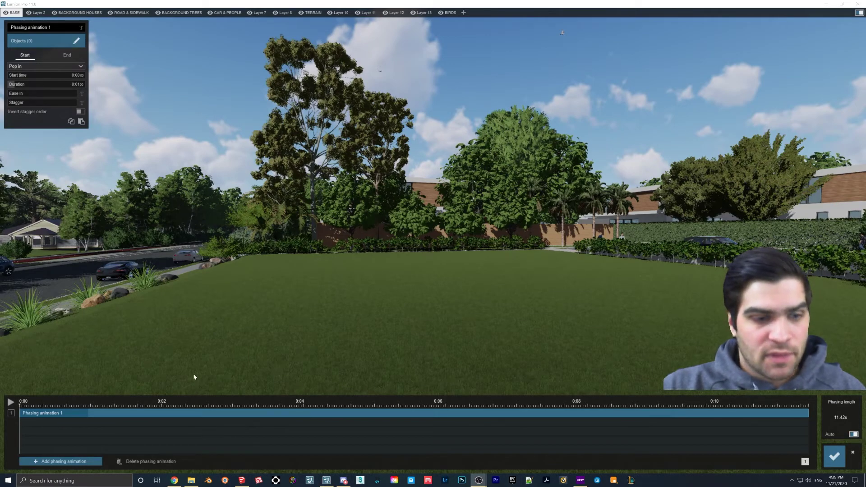
{"action": "left_click", "coordinate": [836, 456]}
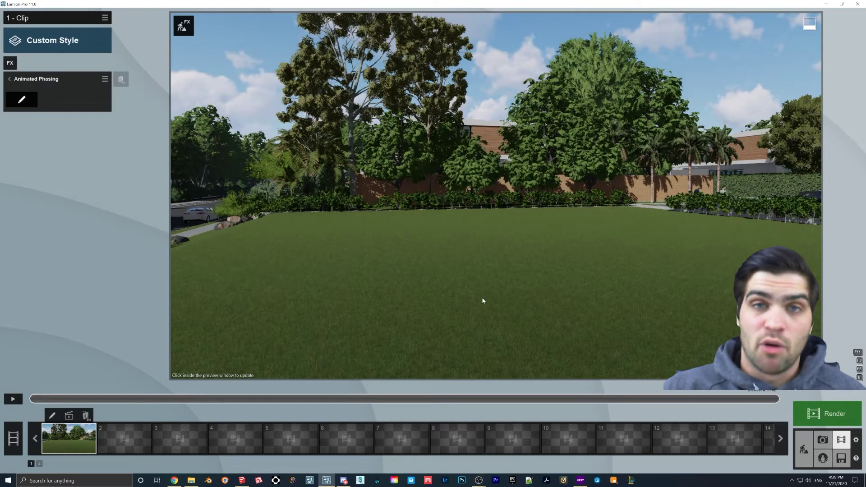
Step: Switch to SketchUp and inspect the house's separate components, including the door, window, roof and walls, from several sides
{"action": "left_click", "coordinate": [242, 481]}
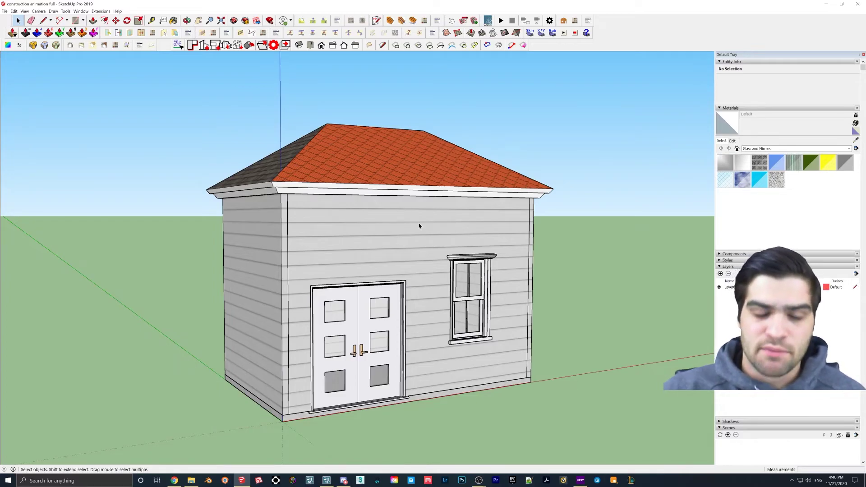
{"action": "left_click", "coordinate": [418, 226]}
{"action": "middle_click_drag", "start_coordinate": [418, 226], "coordinate": [312, 199]}
{"action": "left_click", "coordinate": [358, 288]}
{"action": "left_click", "coordinate": [467, 269]}
{"action": "left_click", "coordinate": [435, 169]}
{"action": "left_click", "coordinate": [286, 236]}
{"action": "middle_click_drag", "start_coordinate": [257, 212], "coordinate": [563, 248]}
{"action": "mouse_move", "coordinate": [323, 246]}
{"action": "middle_mouse_down"}
{"action": "mouse_move", "coordinate": [361, 235]}
{"action": "mouse_move", "coordinate": [217, 247]}
{"action": "mouse_move", "coordinate": [354, 247]}
{"action": "mouse_move", "coordinate": [312, 245]}
{"action": "middle_mouse_up"}
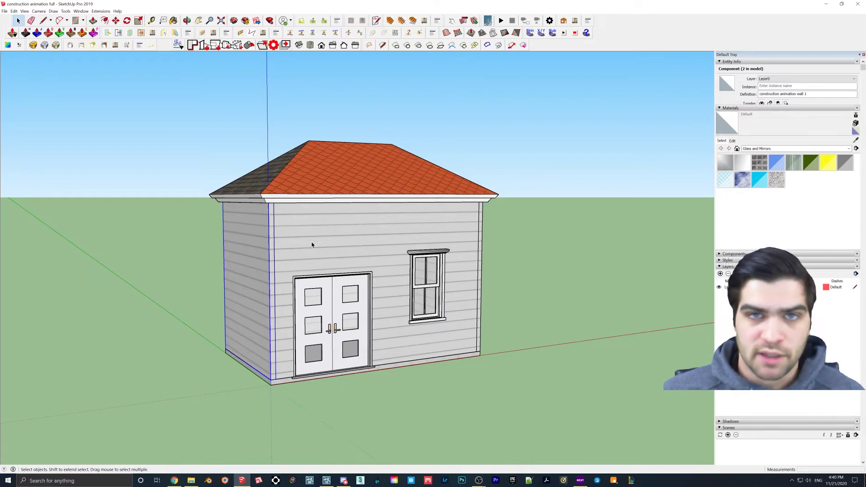
{"action": "left_click", "coordinate": [312, 245]}
{"action": "key", "text": "m"}
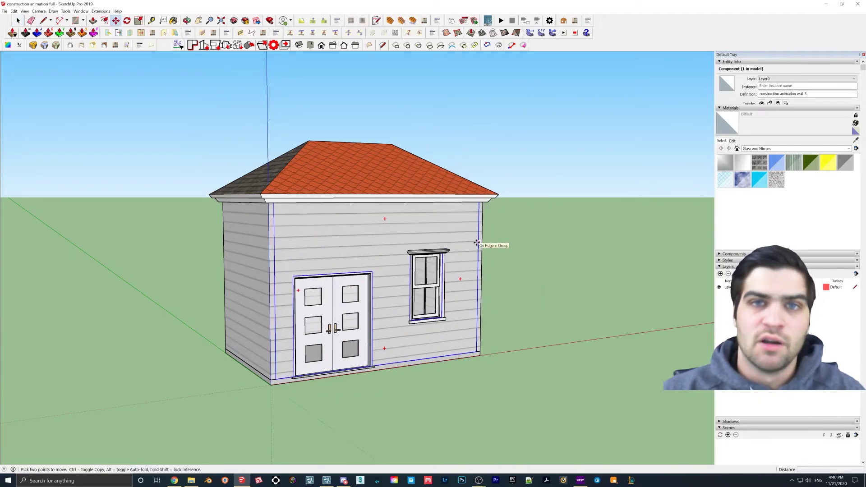
{"action": "left_click", "coordinate": [4, 11]}
{"action": "key", "text": "Escape"}
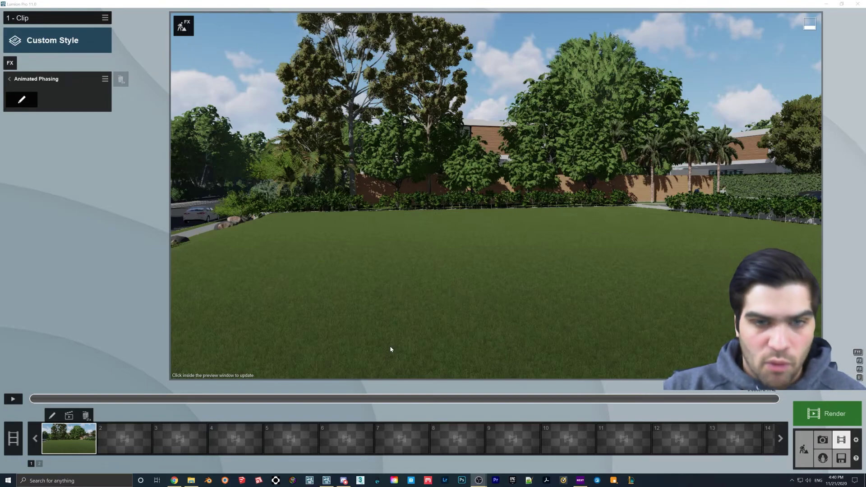
Step: Return to Lumion's build mode and delete seven building-part models from the imported models library, starting with the third model
{"action": "left_click", "coordinate": [802, 438]}
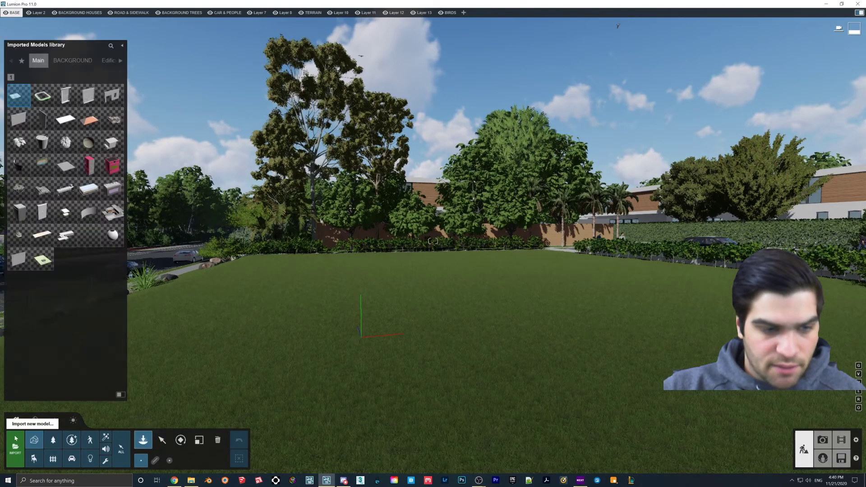
{"action": "double_click", "coordinate": [71, 91]}
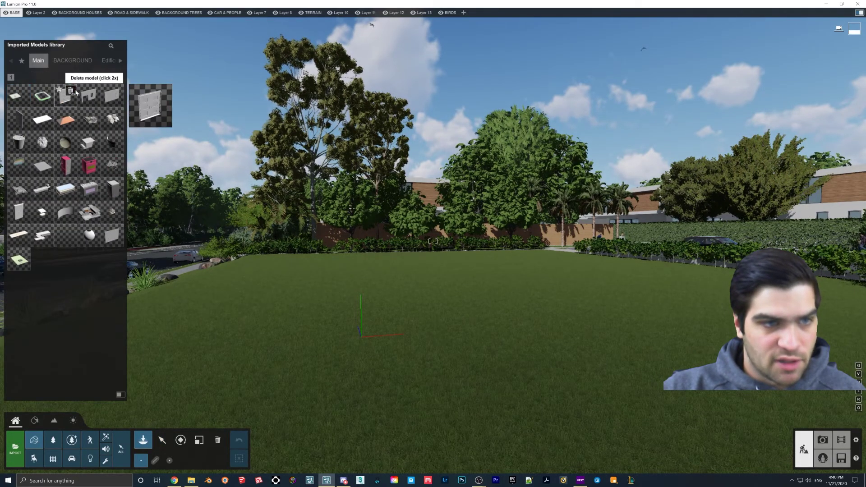
{"action": "double_click", "coordinate": [71, 91]}
{"action": "double_click", "coordinate": [72, 91]}
{"action": "double_click", "coordinate": [71, 91]}
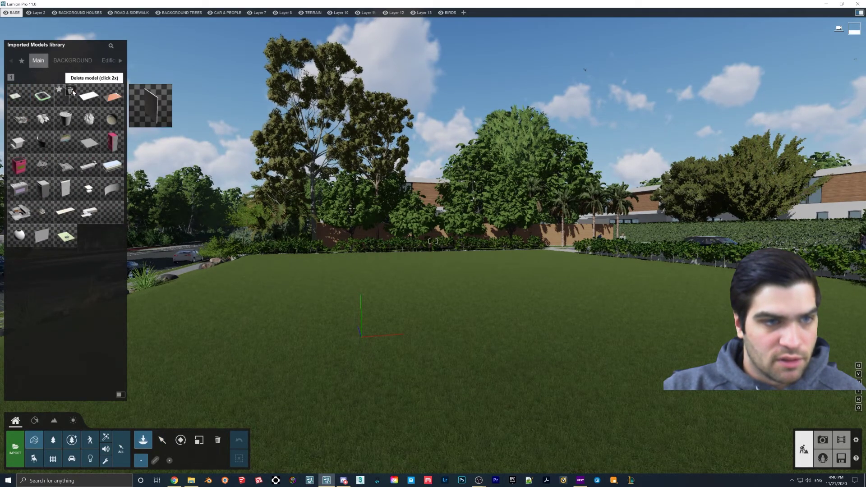
{"action": "double_click", "coordinate": [71, 91]}
{"action": "double_click", "coordinate": [71, 91]}
{"action": "double_click", "coordinate": [71, 92]}
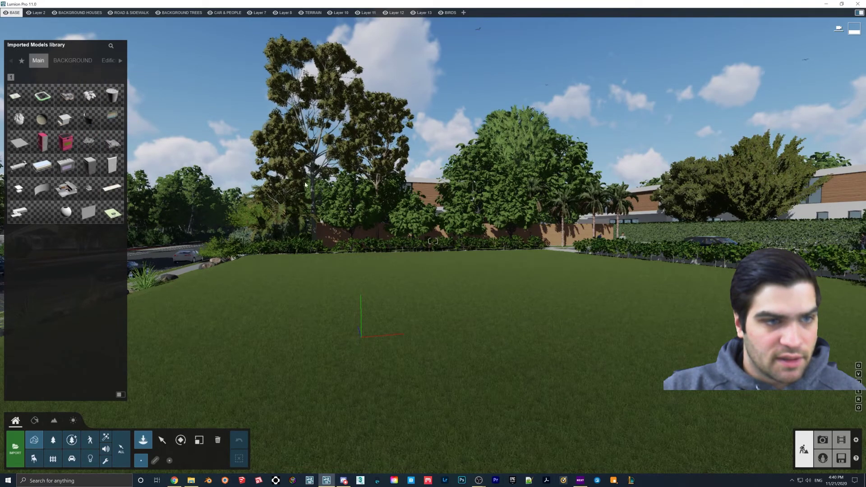
Step: Import the construction animation slab model, place it in the middle of the lawn and select it
{"action": "left_click", "coordinate": [21, 447]}
{"action": "double_click", "coordinate": [119, 71]}
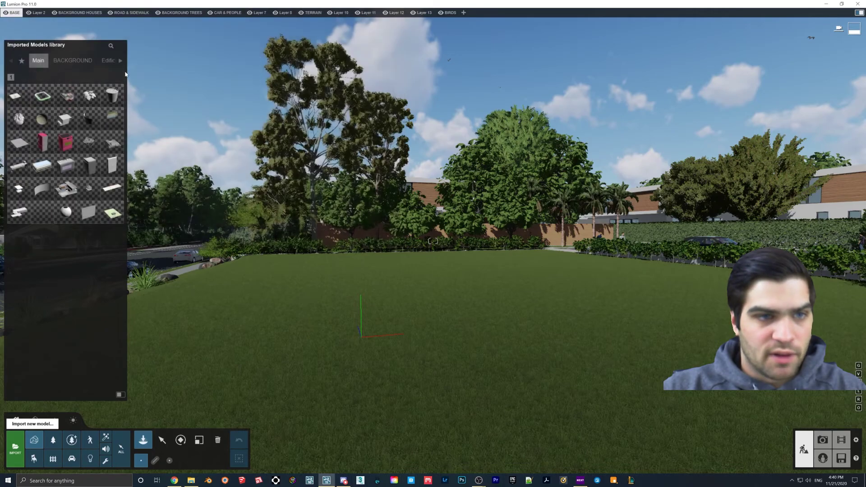
{"action": "left_click", "coordinate": [530, 306]}
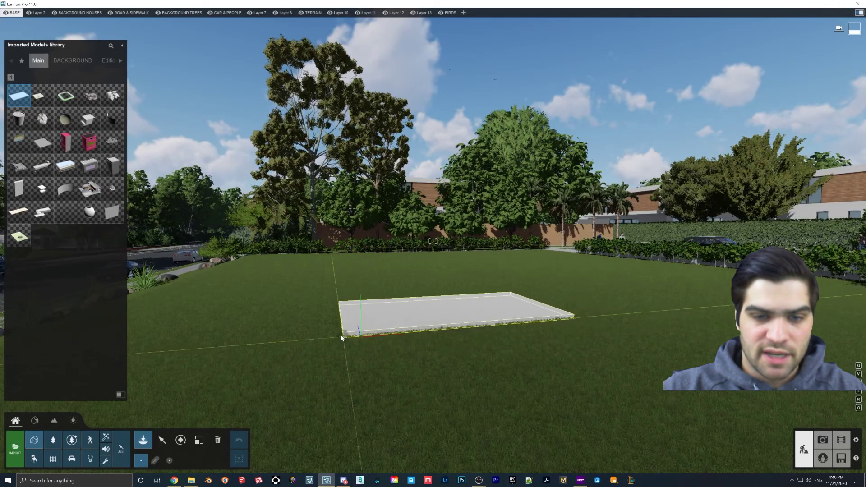
{"action": "left_click", "coordinate": [342, 337]}
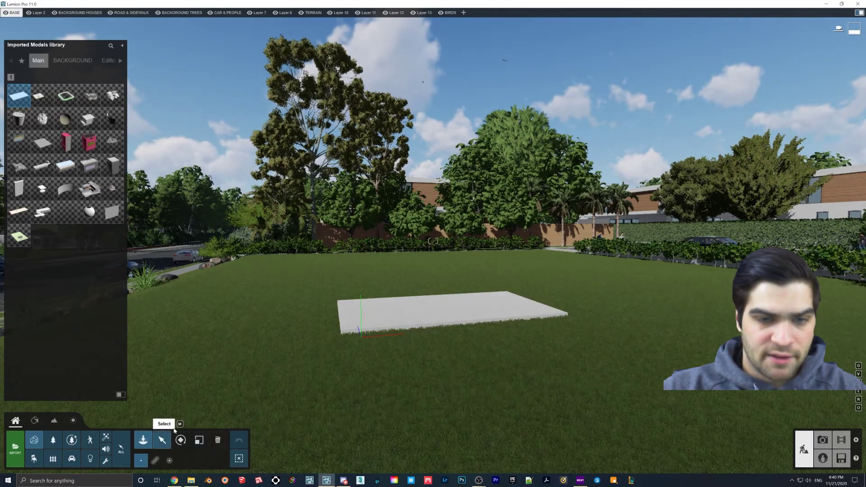
{"action": "left_click", "coordinate": [163, 440]}
{"action": "left_click", "coordinate": [441, 315]}
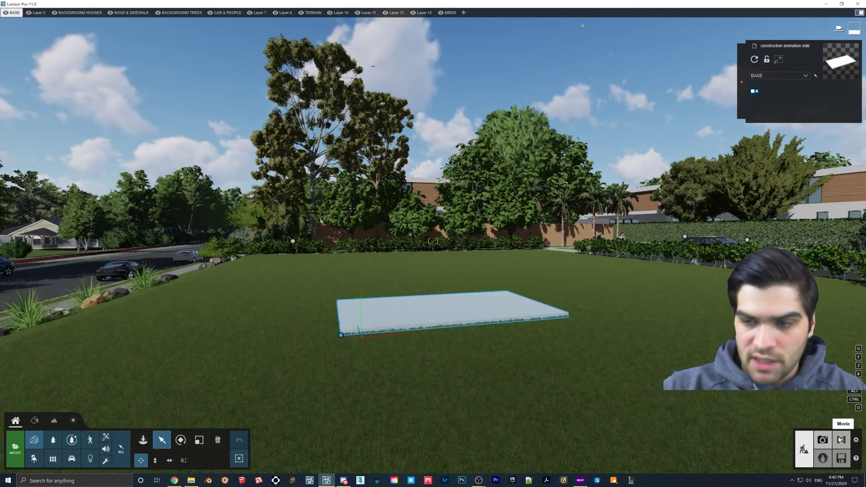
Step: Reopen the clip's Animated Phasing effect and rename Phasing animation 1 to Slab
{"action": "left_click", "coordinate": [840, 440]}
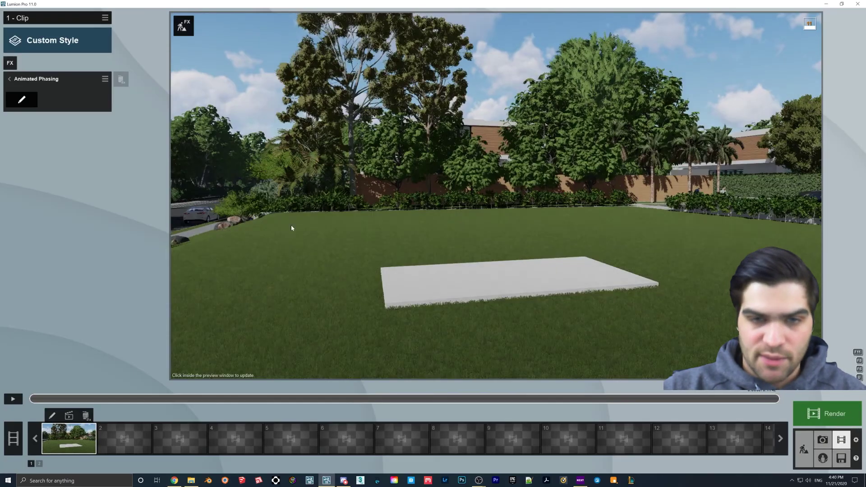
{"action": "left_click", "coordinate": [22, 100]}
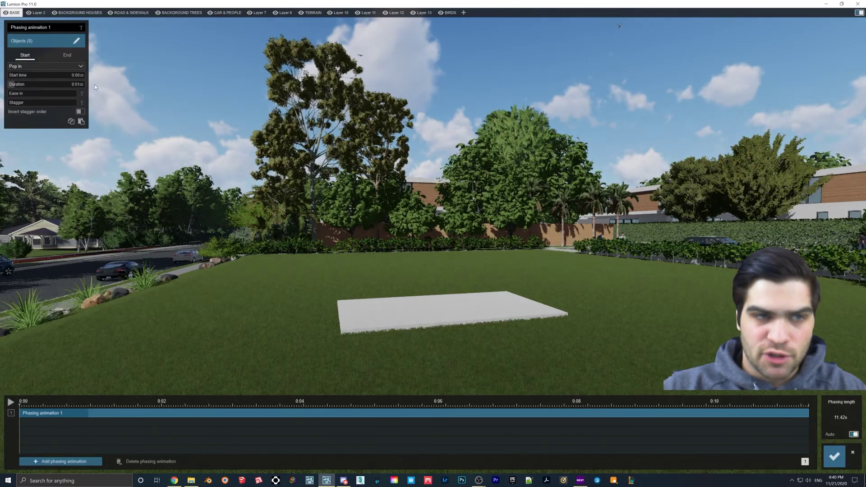
{"action": "left_click", "coordinate": [36, 66]}
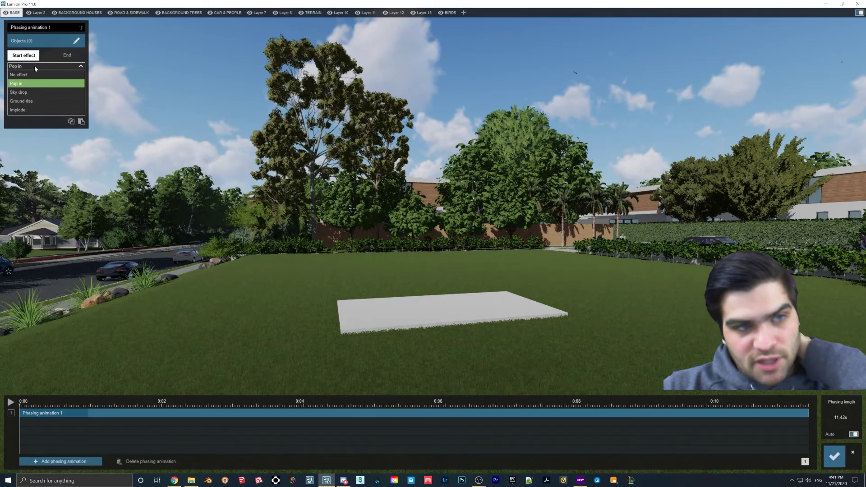
{"action": "left_click", "coordinate": [35, 68]}
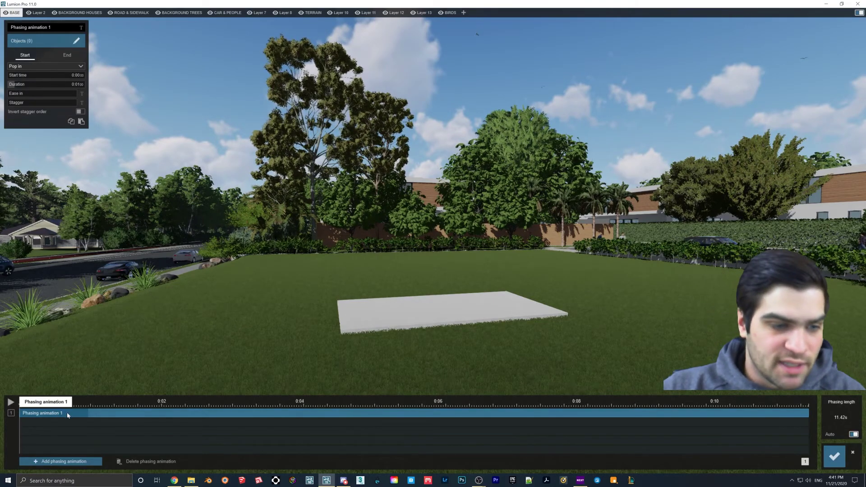
{"action": "left_click", "coordinate": [7, 28]}
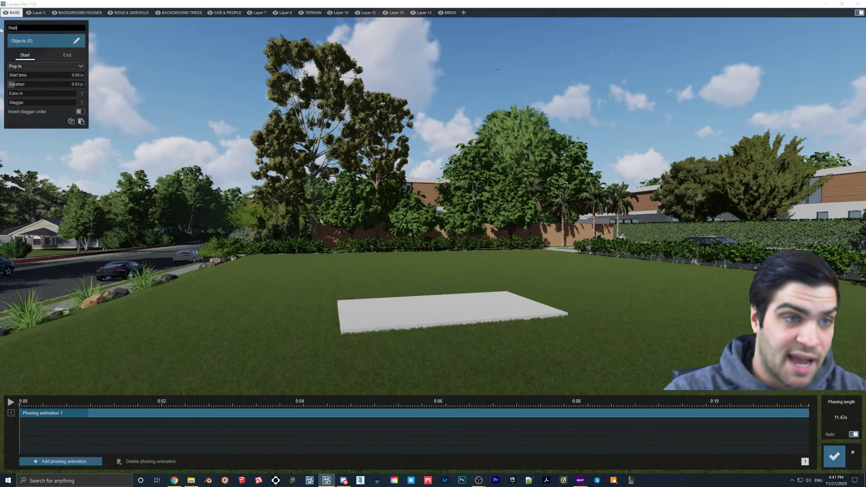
Step: Set the Slab animation's start effect to Sky drop with a duration just under 2 seconds and Ease in at about half
{"action": "left_click", "coordinate": [17, 66]}
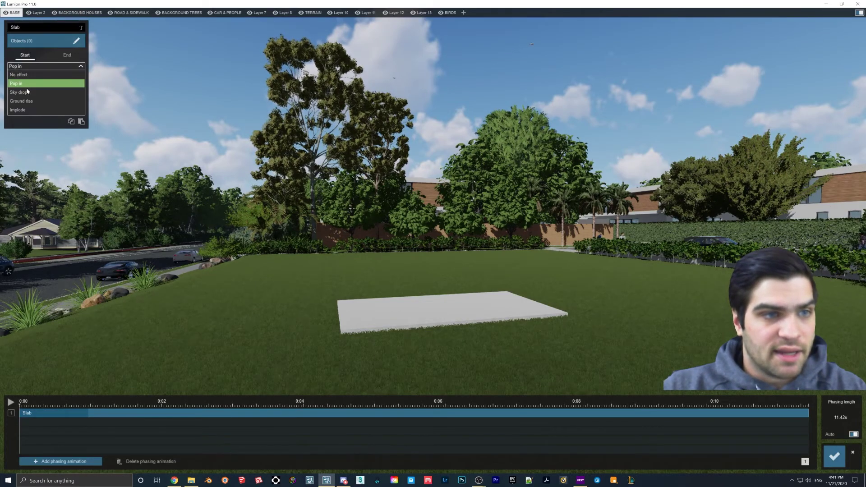
{"action": "left_click", "coordinate": [34, 79]}
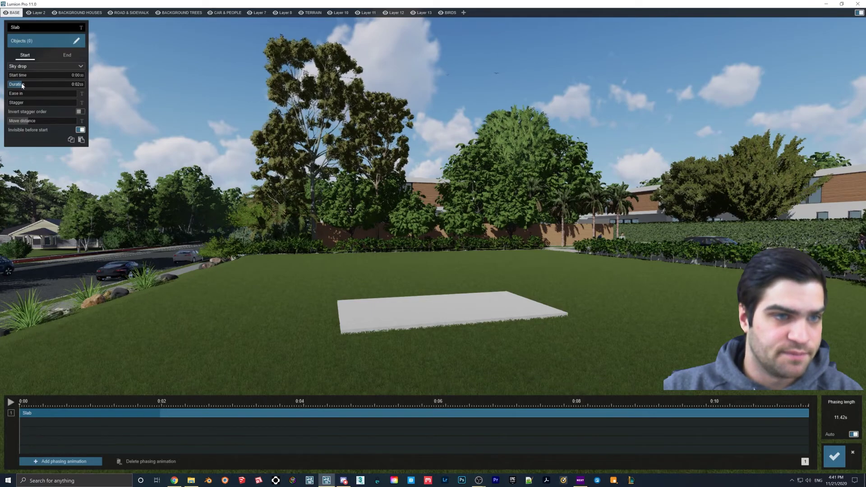
{"action": "mouse_move", "coordinate": [36, 86]}
{"action": "left_mouse_down"}
{"action": "mouse_move", "coordinate": [75, 86]}
{"action": "mouse_move", "coordinate": [21, 85]}
{"action": "left_mouse_up"}
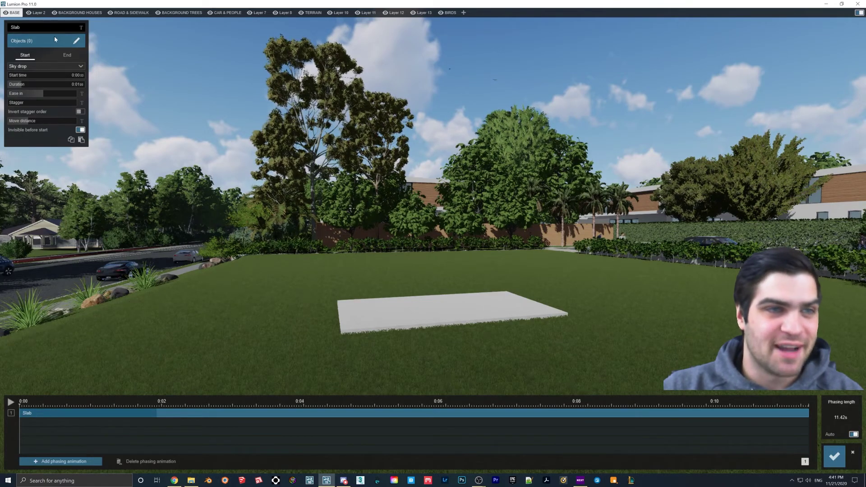
Step: Assign the slab on the lawn as the Slab animation's only object and confirm the selection
{"action": "left_click", "coordinate": [44, 38]}
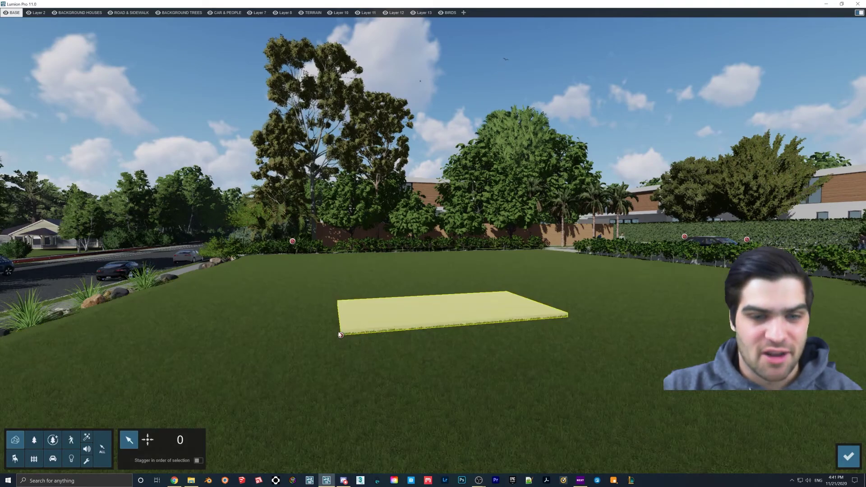
{"action": "left_click", "coordinate": [361, 318]}
{"action": "left_click", "coordinate": [848, 457]}
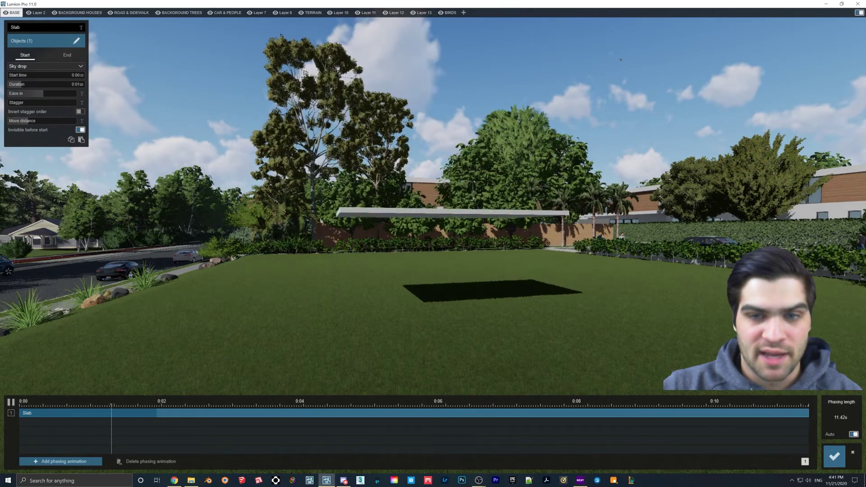
Step: Preview the slab's sky drop, rewind the timeline to 0:00 and accept the phasing settings
{"action": "left_click", "coordinate": [11, 403]}
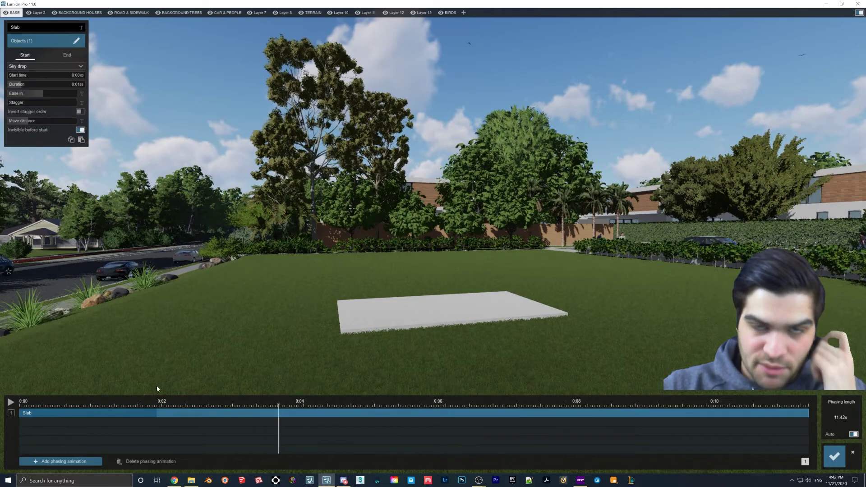
{"action": "left_click_drag", "start_coordinate": [130, 403], "coordinate": [10, 411]}
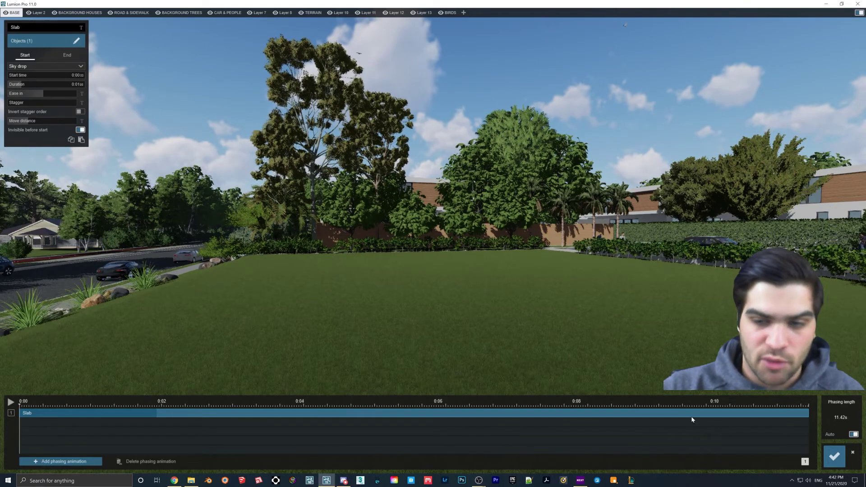
{"action": "left_click", "coordinate": [835, 456]}
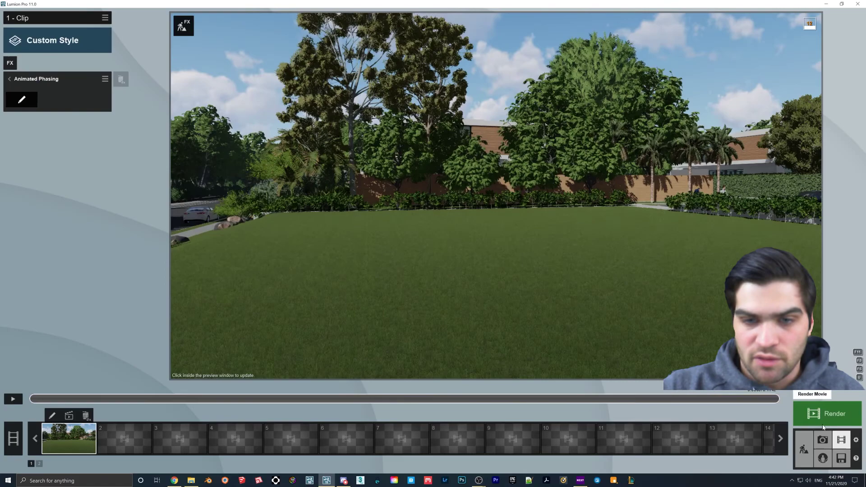
Step: Return to build mode and import the SketchUp model construction animation wall 1 under its default name
{"action": "left_click", "coordinate": [804, 449]}
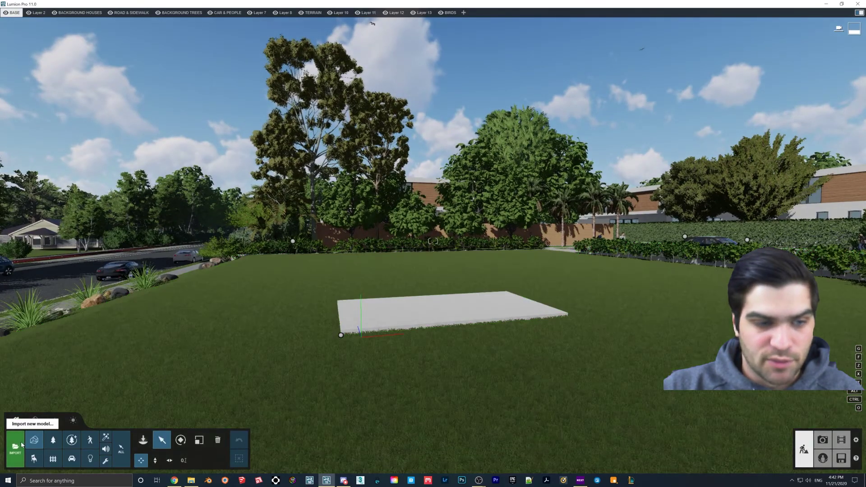
{"action": "left_click", "coordinate": [15, 447]}
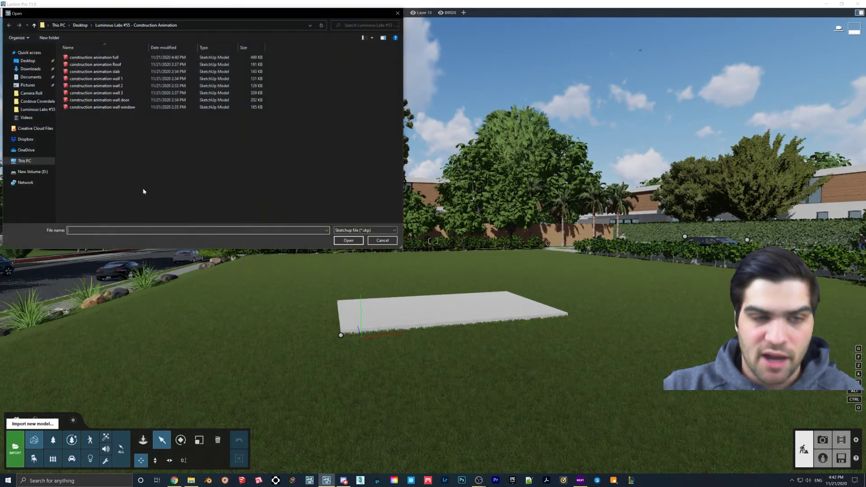
{"action": "left_click", "coordinate": [95, 78]}
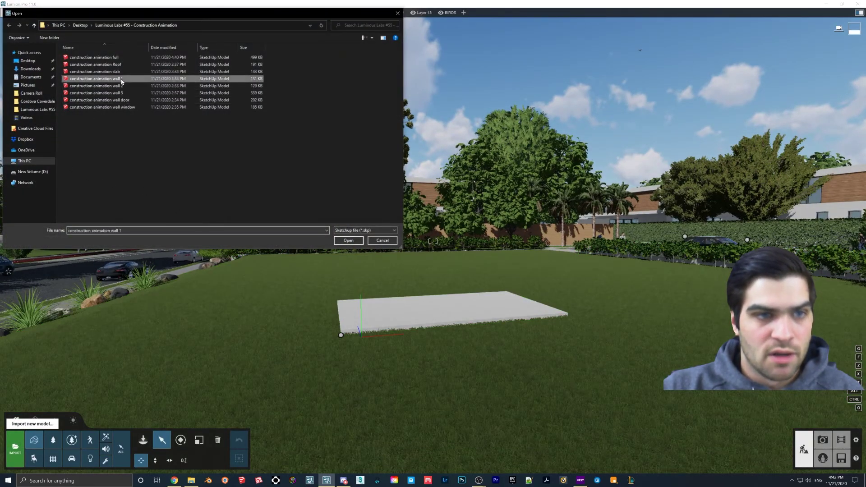
{"action": "left_click", "coordinate": [345, 241]}
{"action": "left_click", "coordinate": [528, 314]}
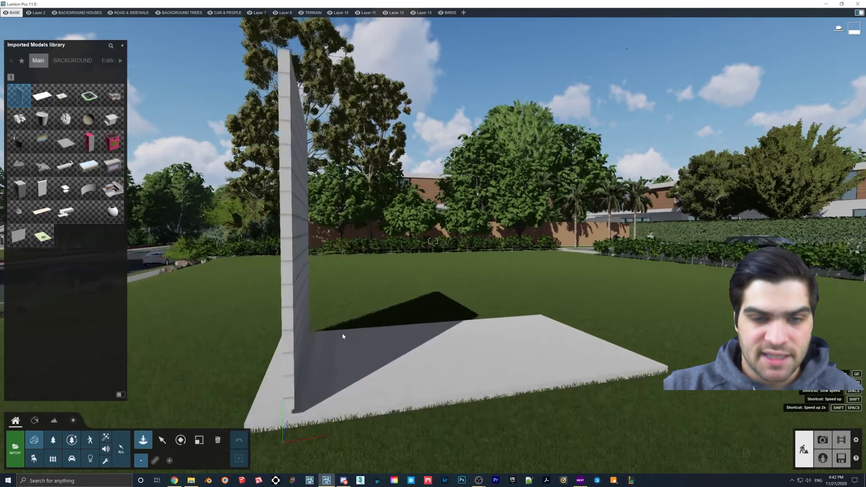
Step: Place wall 1 along the slab's left side, aligning its end with the slab's front left corner
{"action": "key", "text": "w"}
{"action": "right_click_drag", "start_coordinate": [342, 336], "coordinate": [368, 367]}
{"action": "key", "text": "s"}
{"action": "key", "text": "w"}
{"action": "key", "text": "s"}
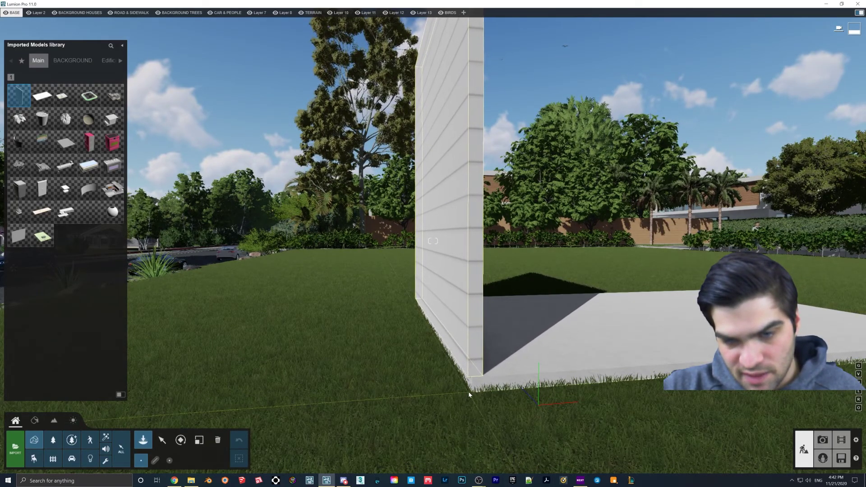
{"action": "left_click", "coordinate": [472, 396]}
{"action": "mouse_move", "coordinate": [472, 396]}
{"action": "right_mouse_down"}
{"action": "mouse_move", "coordinate": [587, 393]}
{"action": "mouse_move", "coordinate": [496, 406]}
{"action": "mouse_move", "coordinate": [470, 393]}
{"action": "right_mouse_up"}
{"action": "key", "text": "w"}
{"action": "key", "text": "s"}
{"action": "key", "text": "w"}
Step: Copy wall 1 to the slab's opposite side so that its end meets the front right corner
{"action": "left_click", "coordinate": [162, 440]}
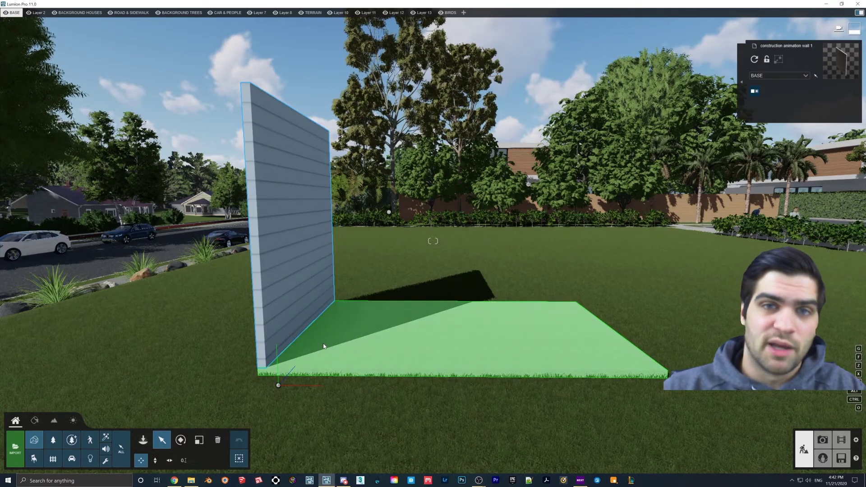
{"action": "right_click_drag", "start_coordinate": [361, 288], "coordinate": [370, 286]}
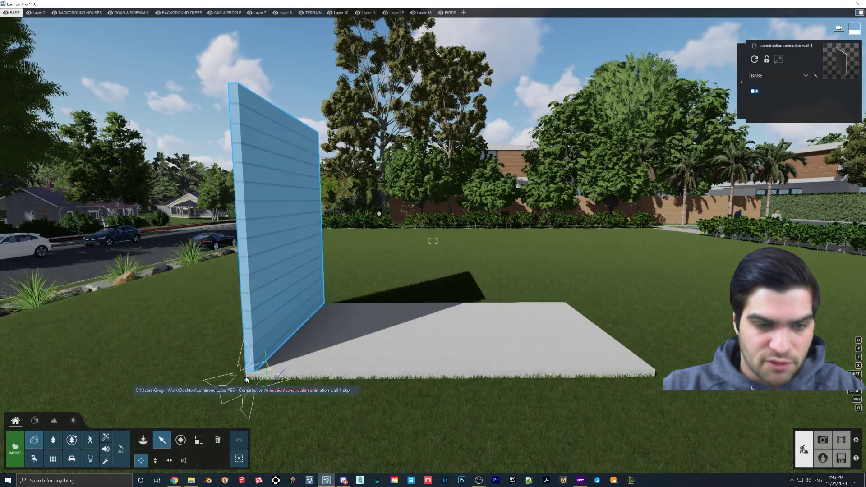
{"action": "left_click_drag", "start_coordinate": [247, 382], "coordinate": [646, 381], "text": "alt"}
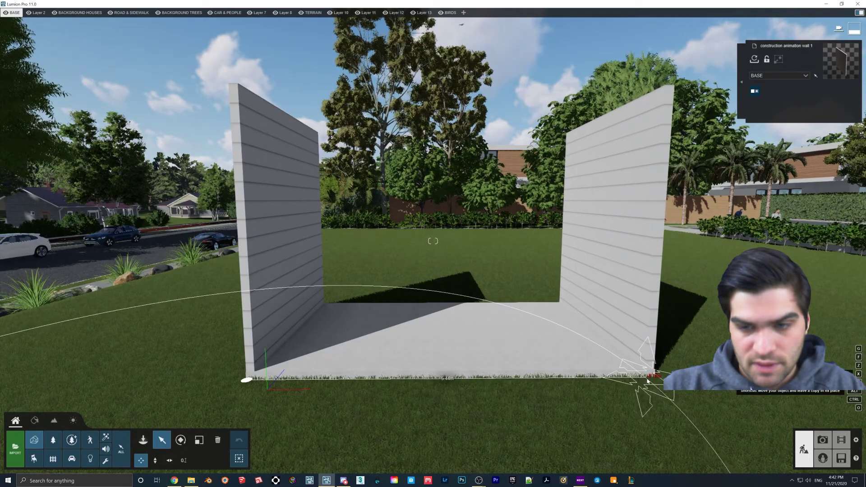
Step: Import the construction animation wall 2 model and place it as the back wall between the two side walls
{"action": "left_click", "coordinate": [16, 442]}
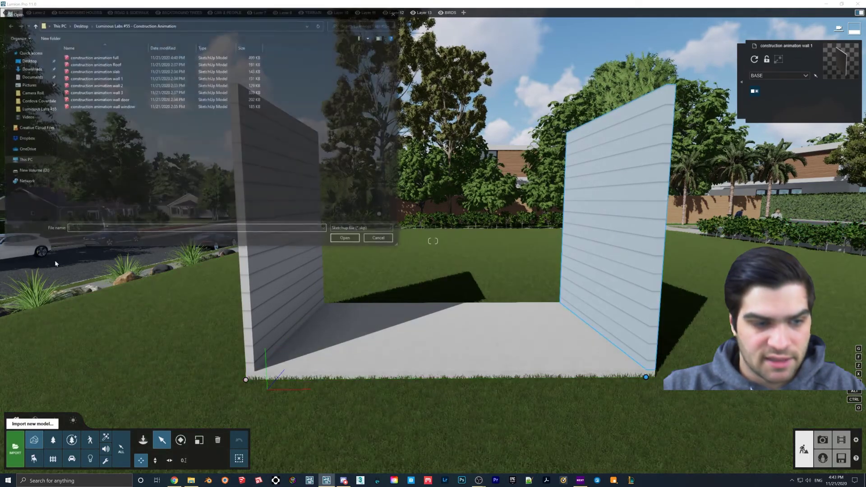
{"action": "double_click", "coordinate": [120, 86]}
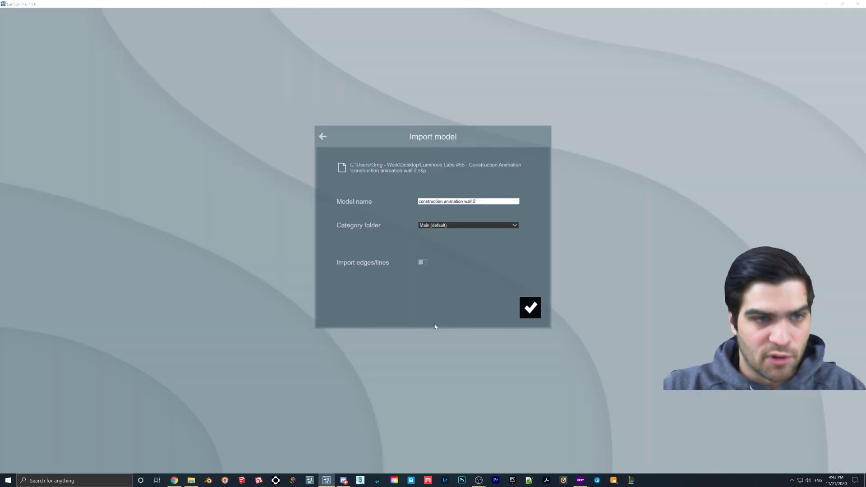
{"action": "left_click", "coordinate": [531, 309]}
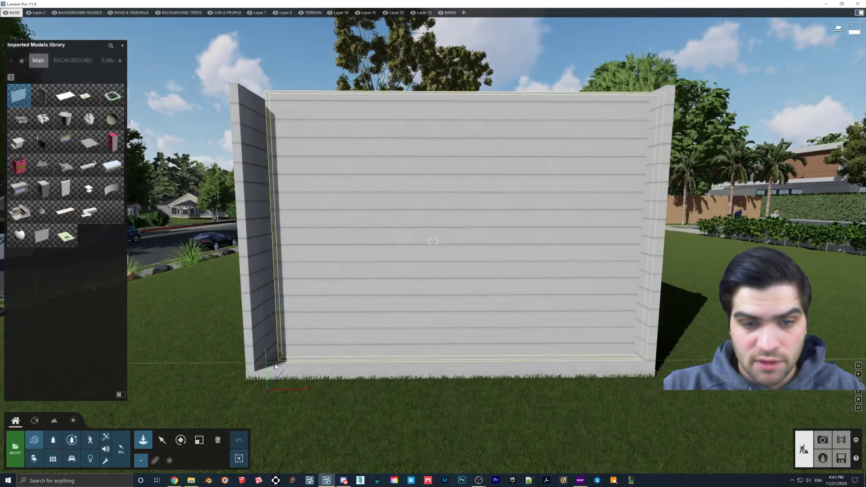
{"action": "left_click", "coordinate": [255, 371]}
Step: Import the construction animation wall 3 model and place it as the front wall across the slab's front edge
{"action": "left_click", "coordinate": [15, 447]}
{"action": "double_click", "coordinate": [119, 92]}
{"action": "left_click", "coordinate": [523, 307]}
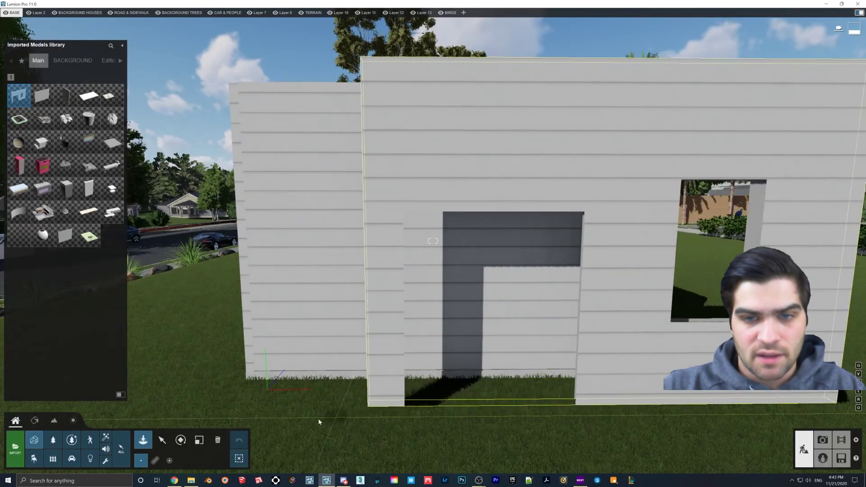
{"action": "left_click", "coordinate": [276, 407]}
Step: Import the construction animation Roof model and place it on top of the four walls
{"action": "right_click_drag", "start_coordinate": [275, 407], "coordinate": [67, 421]}
{"action": "key", "text": "s"}
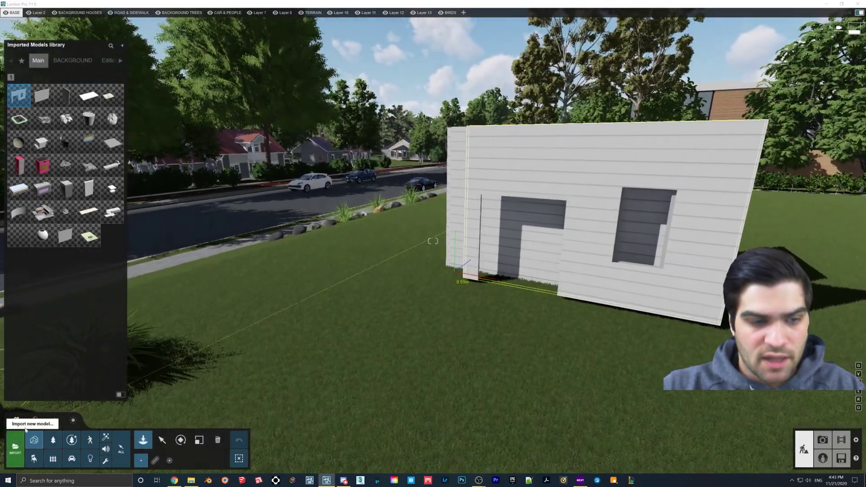
{"action": "left_click", "coordinate": [15, 447]}
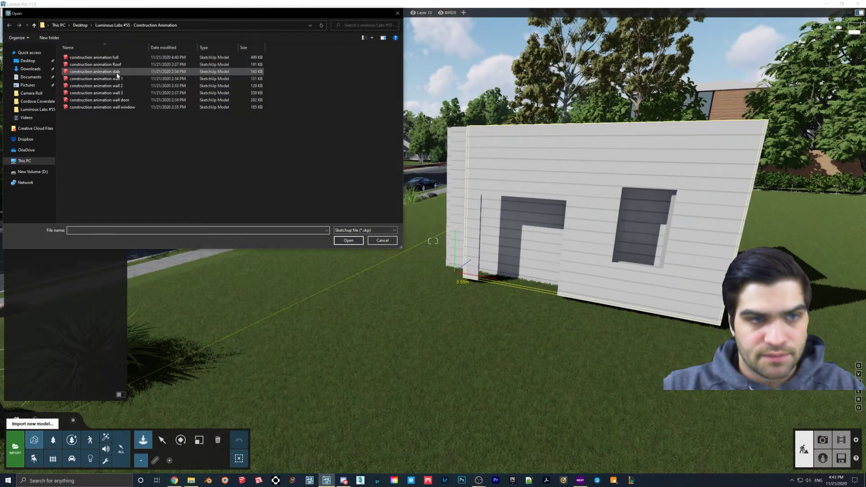
{"action": "double_click", "coordinate": [109, 65]}
{"action": "left_click", "coordinate": [530, 307]}
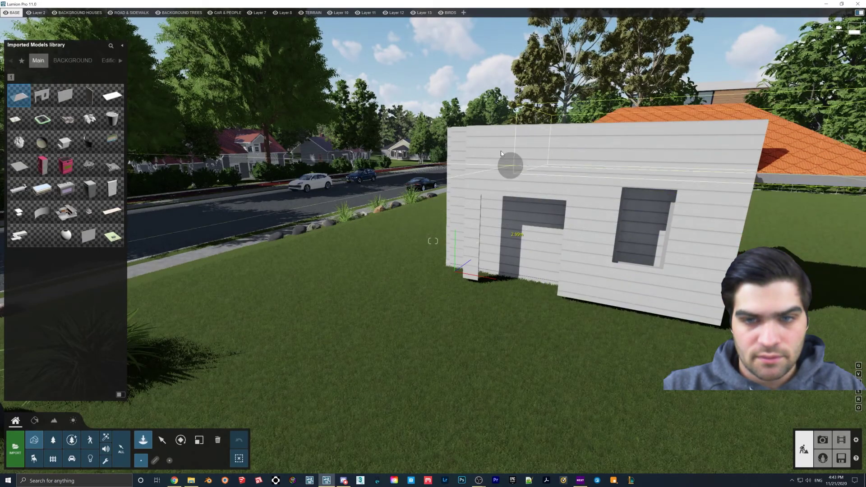
{"action": "left_click", "coordinate": [454, 134]}
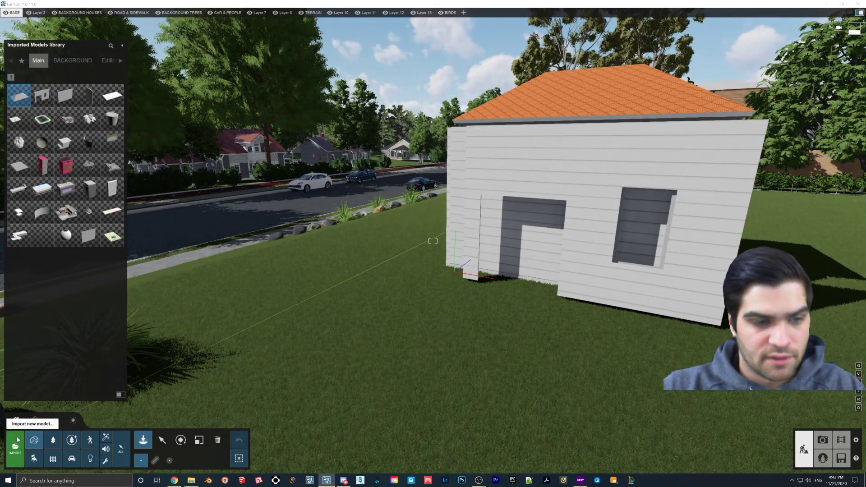
Step: Import the construction animation wall door model and place it in front of the front wall's door opening
{"action": "left_click", "coordinate": [15, 447]}
{"action": "double_click", "coordinate": [101, 100]}
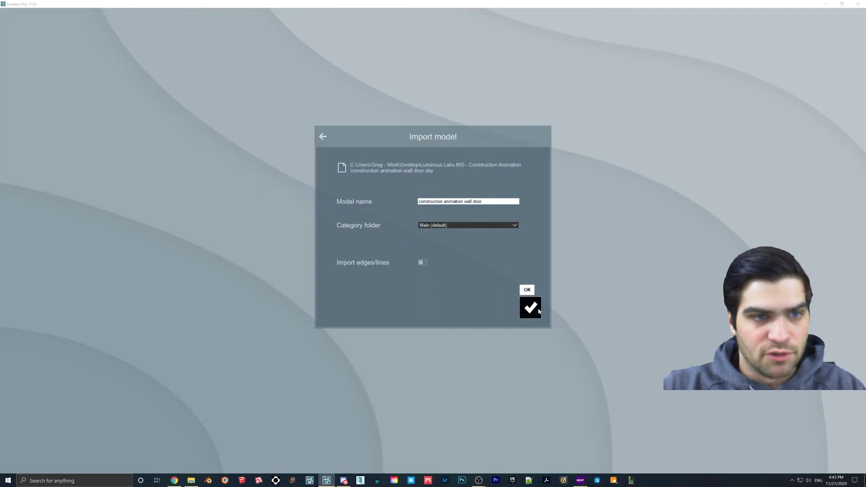
{"action": "left_click", "coordinate": [531, 310]}
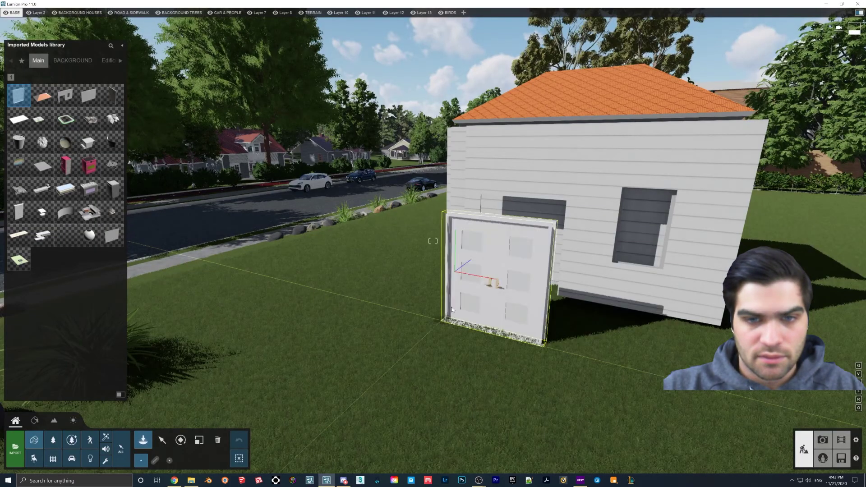
Step: Import the construction animation wall window model and place it in the front wall's window opening
{"action": "left_click", "coordinate": [15, 446]}
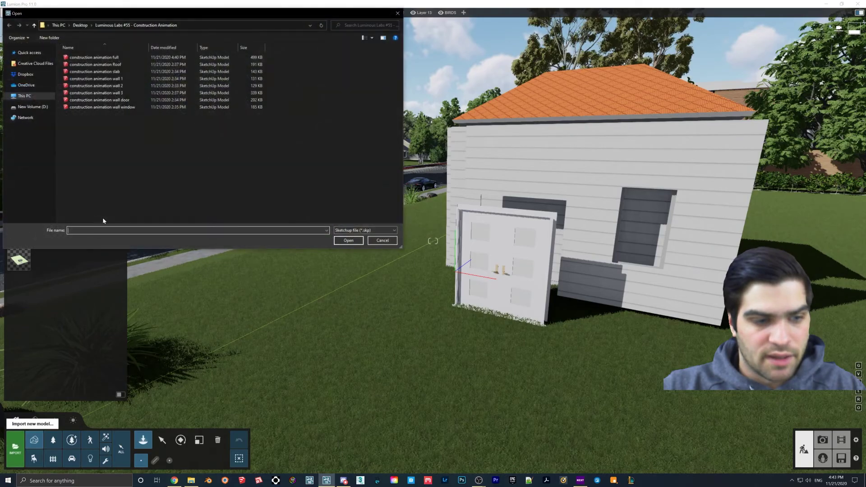
{"action": "double_click", "coordinate": [103, 107]}
{"action": "left_click", "coordinate": [530, 306]}
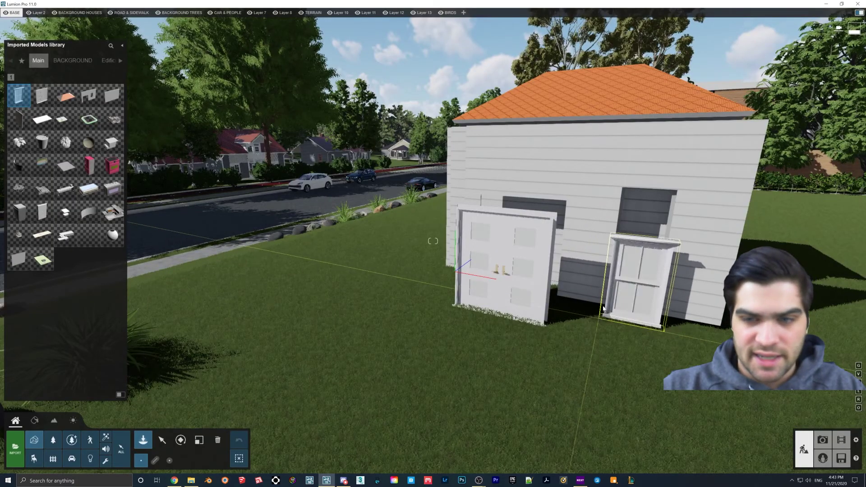
{"action": "left_click", "coordinate": [606, 264]}
Step: Select the window and move it horizontally outward until its frame and sill project from the front wall
{"action": "right_click_drag", "start_coordinate": [605, 264], "coordinate": [740, 271]}
{"action": "key", "text": "w"}
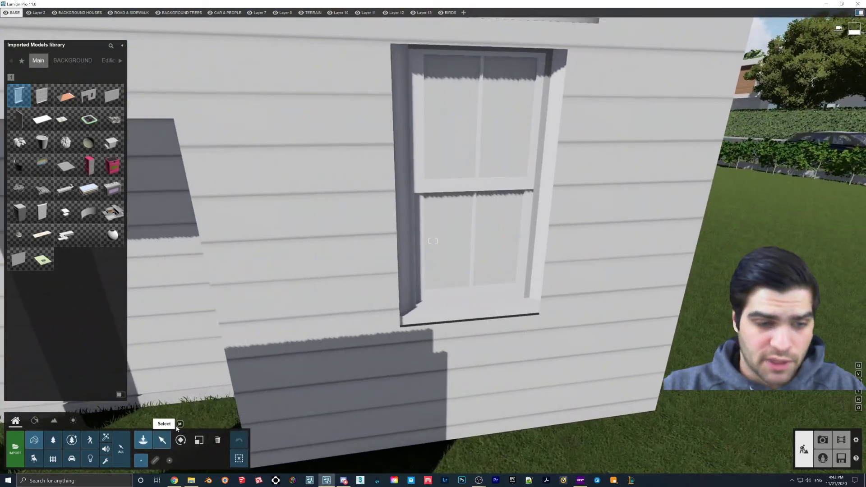
{"action": "left_click", "coordinate": [162, 440]}
{"action": "left_click", "coordinate": [435, 306]}
{"action": "left_click_drag", "start_coordinate": [388, 335], "coordinate": [382, 351]}
{"action": "left_click", "coordinate": [169, 460]}
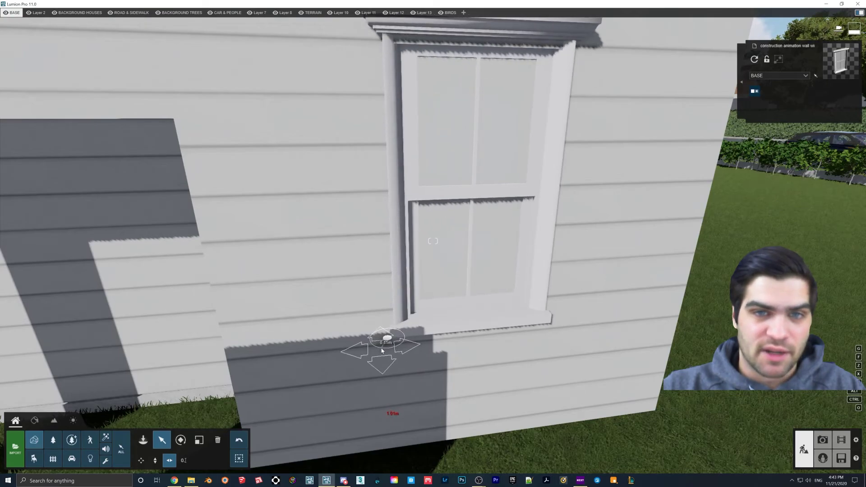
Step: Select construction animation wall 2 and move it horizontally until it sits flush with the slab edge and the adjoining walls
{"action": "right_click_drag", "start_coordinate": [382, 351], "coordinate": [419, 311]}
{"action": "key", "text": "s"}
{"action": "key", "text": "s"}
{"action": "key", "text": "w"}
{"action": "key", "text": "s"}
{"action": "right_click_drag", "start_coordinate": [510, 296], "coordinate": [453, 309]}
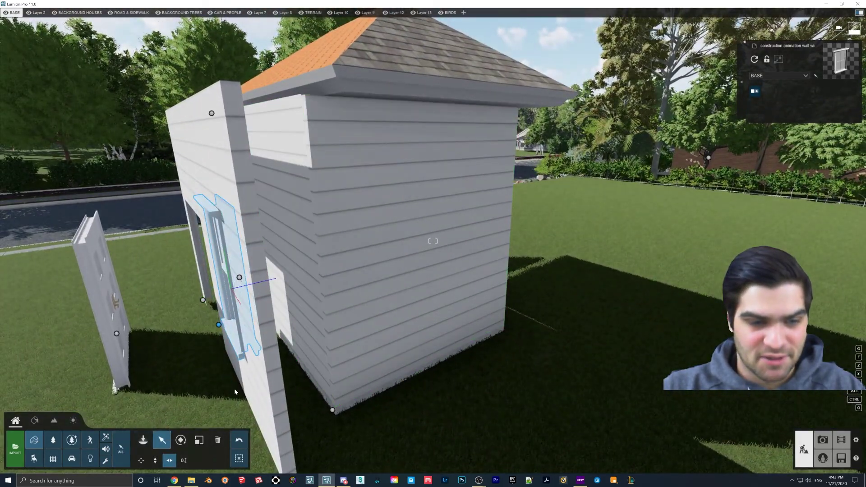
{"action": "left_click", "coordinate": [298, 324]}
{"action": "right_click_drag", "start_coordinate": [384, 235], "coordinate": [335, 243]}
{"action": "key", "text": "w"}
{"action": "left_click_drag", "start_coordinate": [348, 242], "coordinate": [476, 237]}
{"action": "right_click_drag", "start_coordinate": [476, 237], "coordinate": [524, 237]}
{"action": "mouse_move", "coordinate": [433, 241]}
{"action": "right_mouse_down"}
{"action": "mouse_move", "coordinate": [431, 212]}
{"action": "mouse_move", "coordinate": [436, 226]}
{"action": "mouse_move", "coordinate": [370, 221]}
{"action": "mouse_move", "coordinate": [433, 241]}
{"action": "right_mouse_up"}
{"action": "key", "text": "d"}
{"action": "key", "text": "w"}
{"action": "key", "text": "d"}
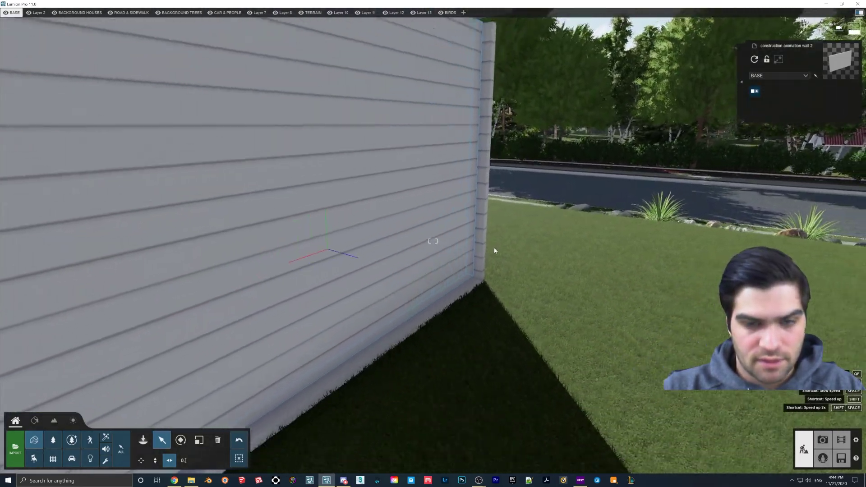
{"action": "key", "text": "s"}
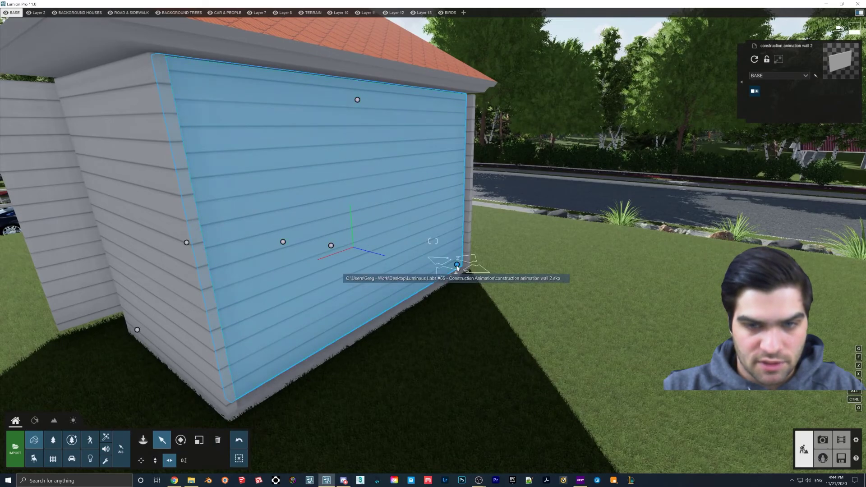
{"action": "left_click_drag", "start_coordinate": [457, 267], "coordinate": [462, 269]}
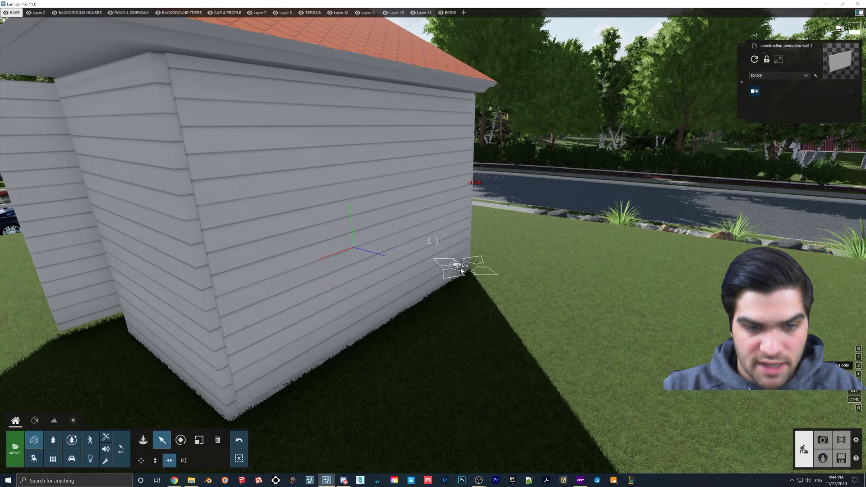
Step: Move the double door horizontally into the front wall's door opening
{"action": "mouse_move", "coordinate": [460, 270]}
{"action": "right_mouse_down"}
{"action": "mouse_move", "coordinate": [433, 241]}
{"action": "mouse_move", "coordinate": [456, 274]}
{"action": "right_mouse_up"}
{"action": "key", "text": "w"}
{"action": "key", "text": "s"}
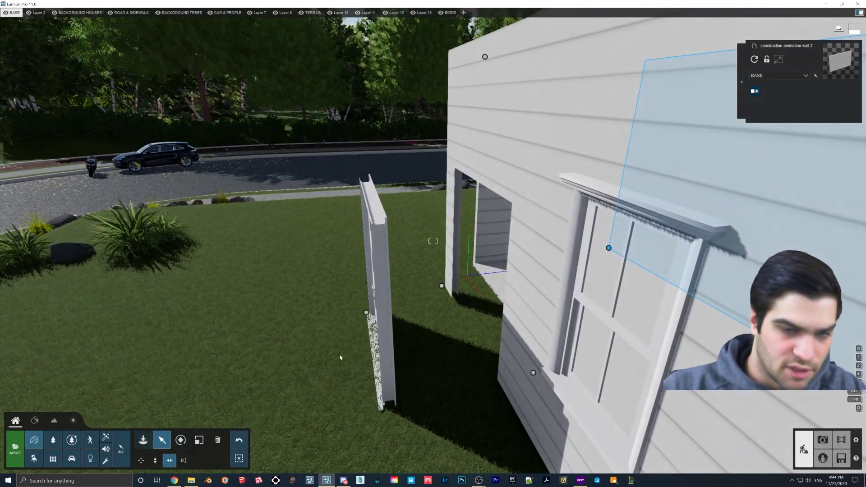
{"action": "left_click_drag", "start_coordinate": [390, 310], "coordinate": [449, 300]}
{"action": "right_click_drag", "start_coordinate": [448, 300], "coordinate": [420, 292]}
Step: Raise the door out of the grass and shift it horizontally until its frame fills the front wall's opening
{"action": "key", "text": "w"}
{"action": "scroll", "coordinate": [420, 294], "scroll_direction": "down", "scroll_amount": 5}
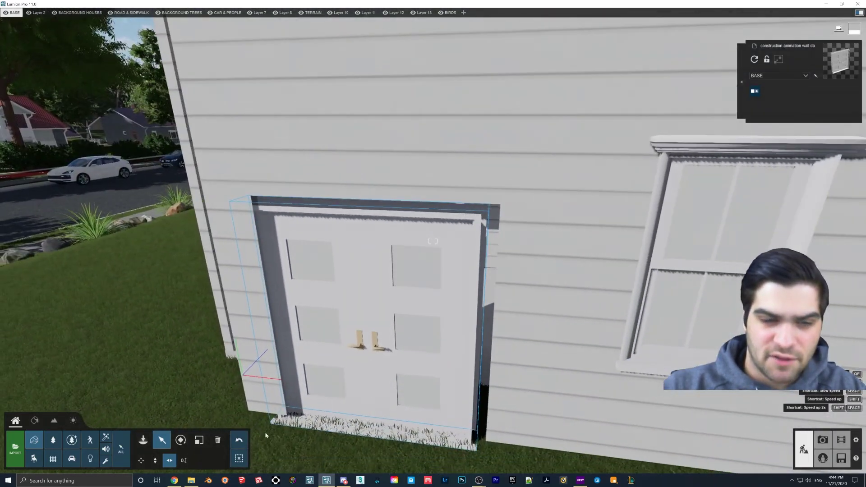
{"action": "left_click", "coordinate": [155, 461]}
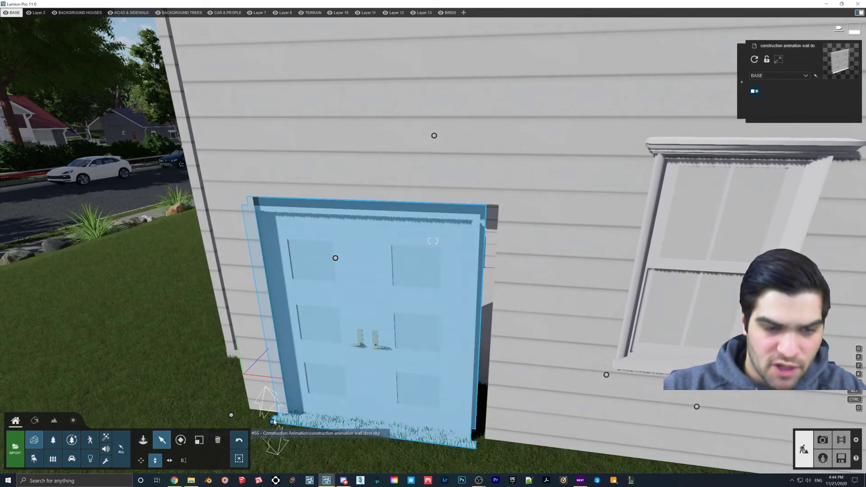
{"action": "left_click_drag", "start_coordinate": [273, 422], "coordinate": [270, 414]}
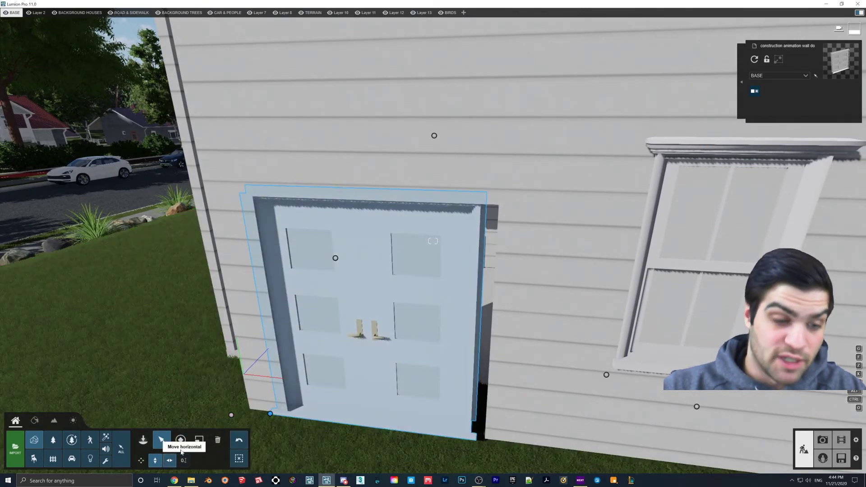
{"action": "left_click", "coordinate": [170, 461]}
{"action": "left_click_drag", "start_coordinate": [271, 414], "coordinate": [276, 416]}
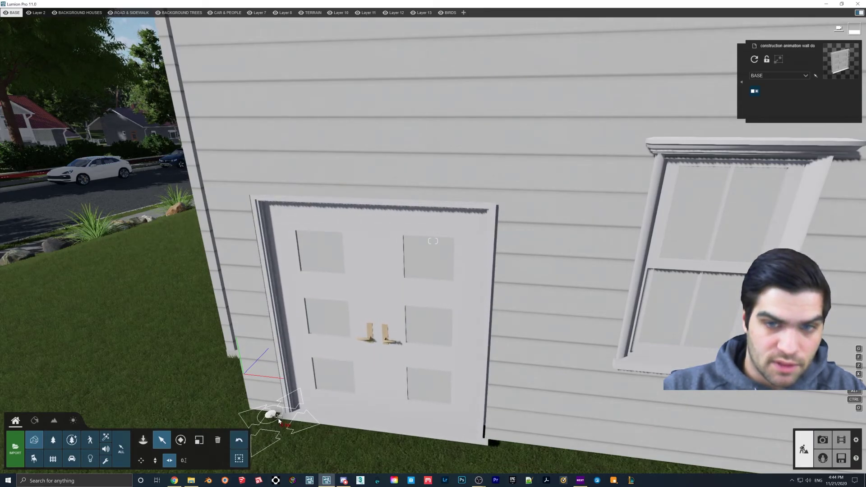
{"action": "left_click_drag", "start_coordinate": [280, 420], "coordinate": [281, 421]}
Step: Select the door, the window and construction animation wall 3 together and move them horizontally against the open front of the house
{"action": "right_click_drag", "start_coordinate": [325, 404], "coordinate": [389, 324]}
{"action": "key", "text": "s"}
{"action": "key", "text": "s"}
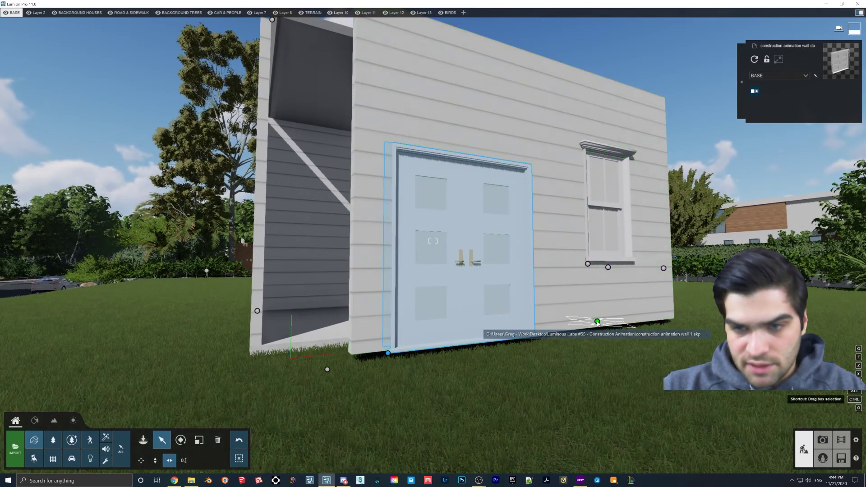
{"action": "left_click", "coordinate": [597, 322]}
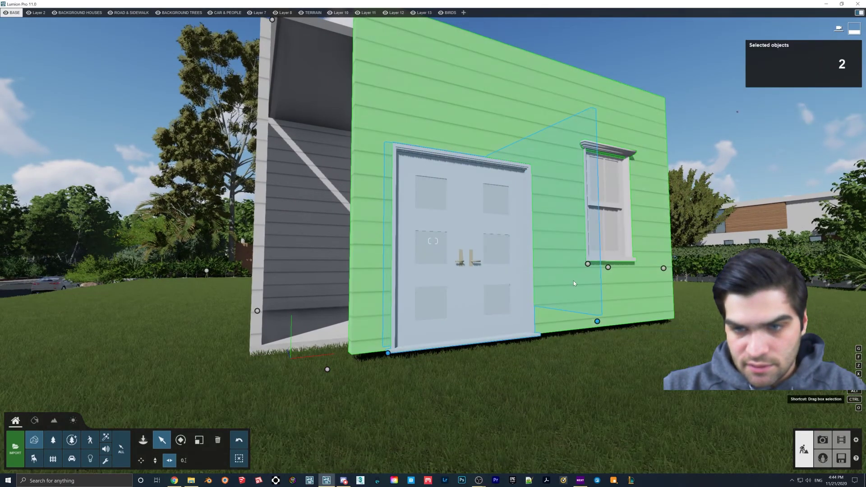
{"action": "left_click", "coordinate": [486, 265]}
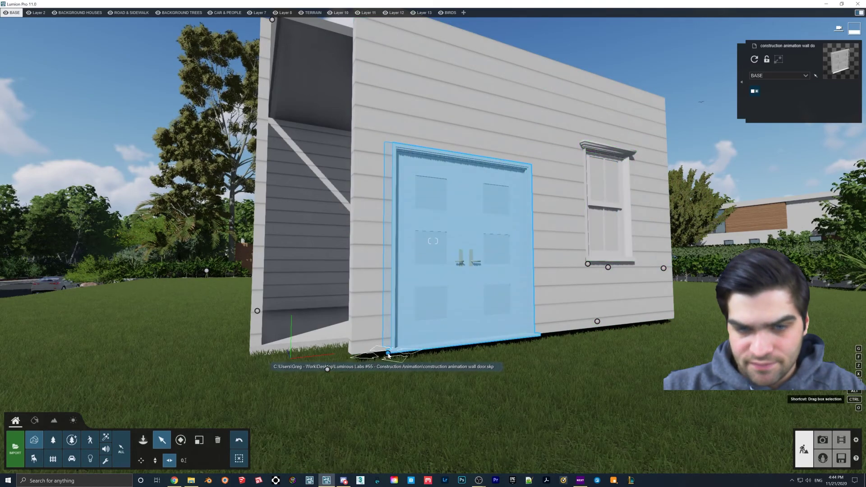
{"action": "left_click", "coordinate": [388, 353], "text": "ctrl"}
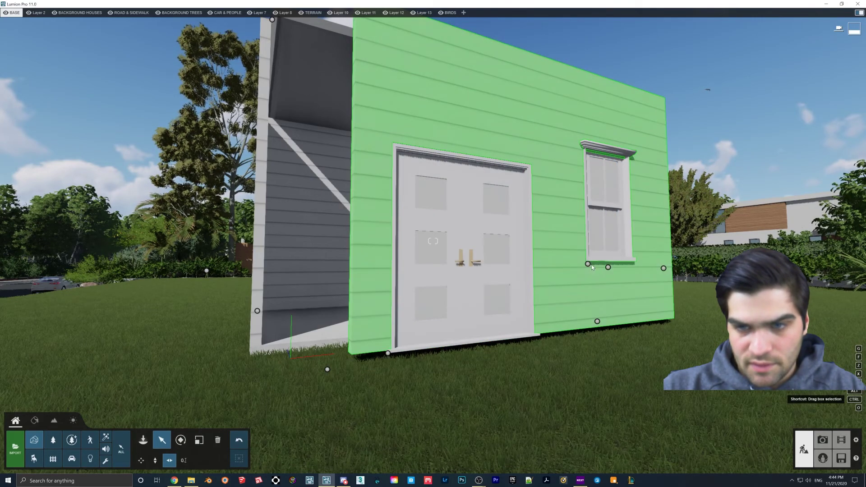
{"action": "left_click", "coordinate": [588, 264]}
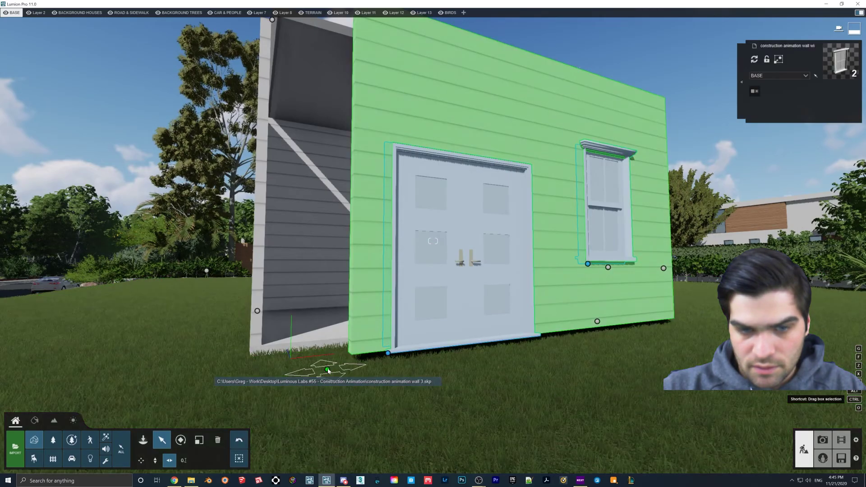
{"action": "left_click", "coordinate": [328, 368], "text": "ctrl"}
{"action": "mouse_move", "coordinate": [410, 275]}
{"action": "right_mouse_down"}
{"action": "mouse_move", "coordinate": [316, 276]}
{"action": "mouse_move", "coordinate": [397, 277]}
{"action": "right_mouse_up"}
{"action": "key", "text": "s"}
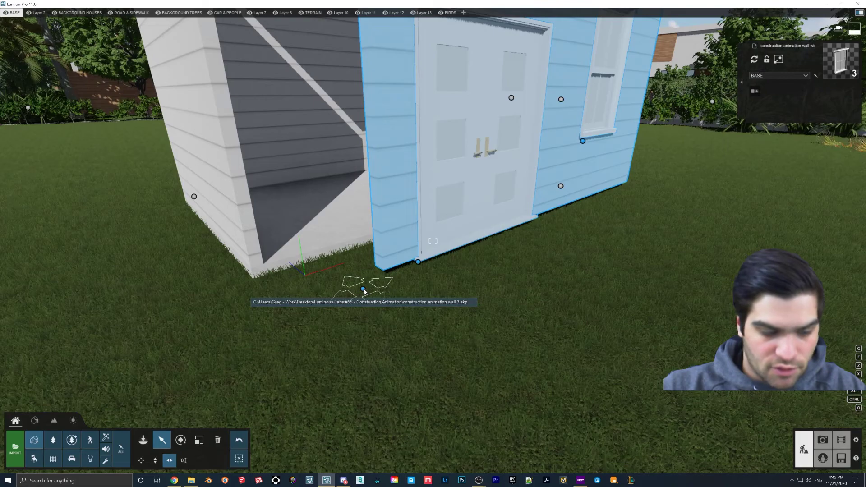
{"action": "left_click_drag", "start_coordinate": [364, 291], "coordinate": [265, 285]}
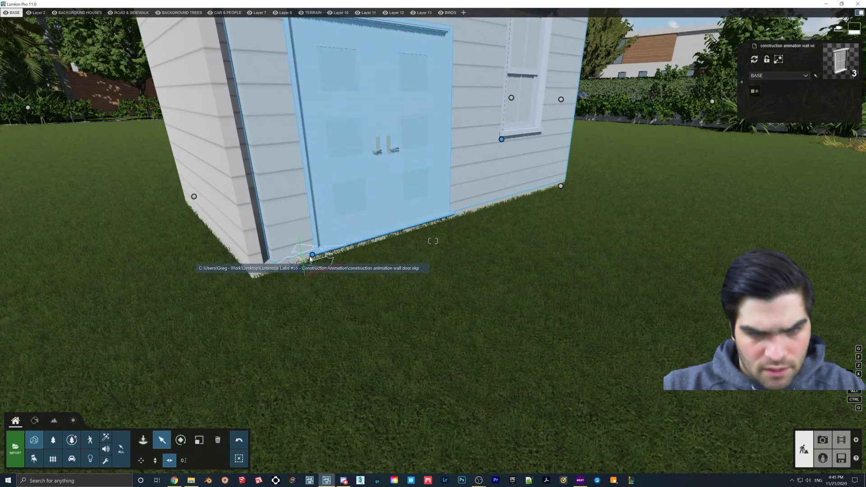
{"action": "left_click_drag", "start_coordinate": [312, 257], "coordinate": [305, 262]}
Step: Select the roof and move it horizontally outward at the front corner of the house
{"action": "mouse_move", "coordinate": [304, 261]}
{"action": "right_mouse_down"}
{"action": "mouse_move", "coordinate": [314, 149]}
{"action": "mouse_move", "coordinate": [311, 252]}
{"action": "mouse_move", "coordinate": [306, 246]}
{"action": "right_mouse_up"}
{"action": "key", "text": "w"}
{"action": "key", "text": "s"}
{"action": "right_click_drag", "start_coordinate": [334, 280], "coordinate": [355, 248]}
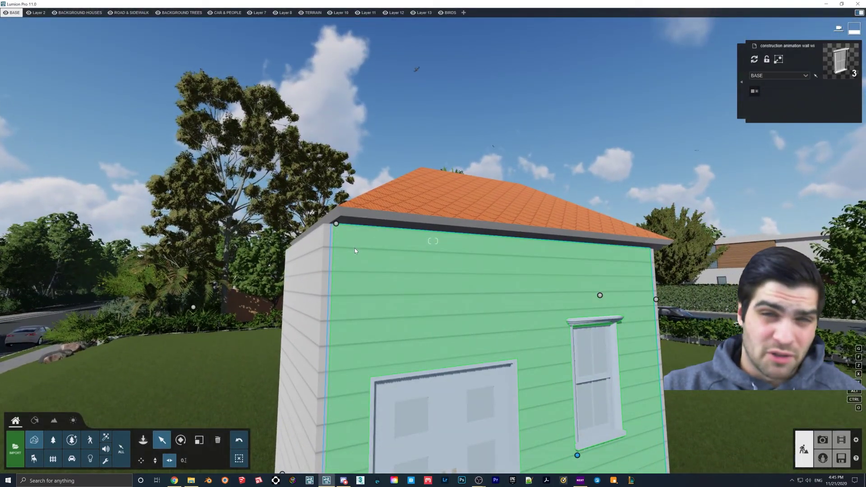
{"action": "left_click_drag", "start_coordinate": [336, 225], "coordinate": [319, 226]}
Step: Lower the roof vertically until its eave meets the tops of the walls
{"action": "right_click_drag", "start_coordinate": [319, 226], "coordinate": [335, 235]}
{"action": "key", "text": "q"}
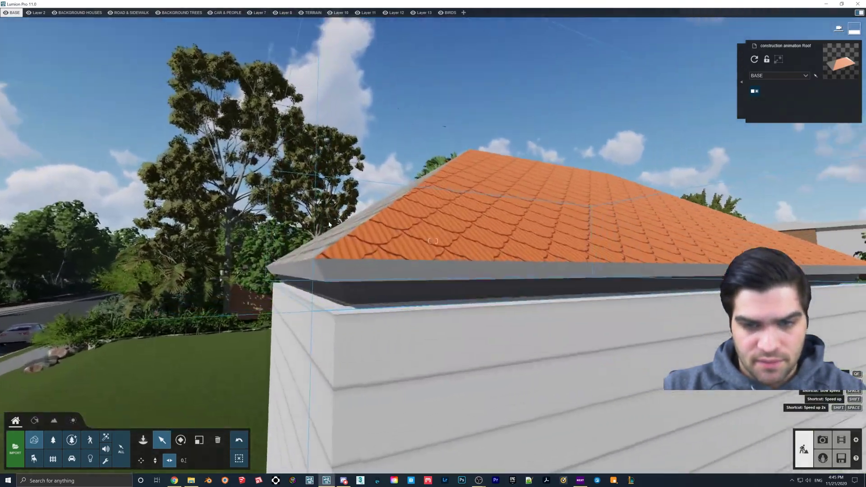
{"action": "key", "text": "s"}
{"action": "left_click", "coordinate": [155, 460]}
{"action": "left_click_drag", "start_coordinate": [384, 262], "coordinate": [384, 264]}
Step: Shift the roof horizontally and adjust its height so the eaves overhang the walls at the front corner
{"action": "right_click_drag", "start_coordinate": [385, 263], "coordinate": [415, 270]}
{"action": "key", "text": "d"}
{"action": "key", "text": "a"}
{"action": "left_click", "coordinate": [169, 460]}
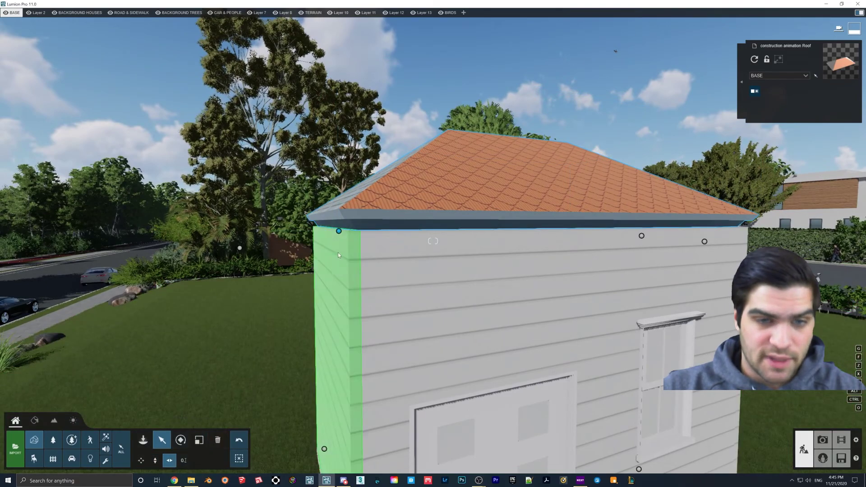
{"action": "left_click_drag", "start_coordinate": [338, 232], "coordinate": [323, 233]}
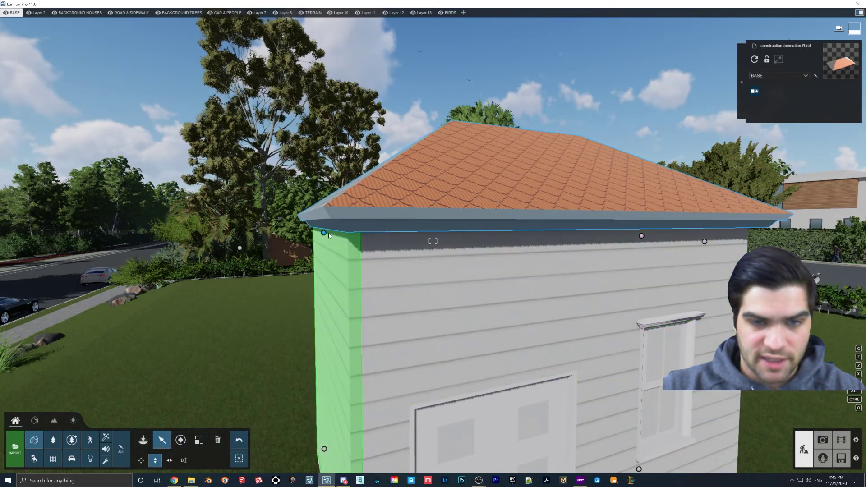
{"action": "left_click_drag", "start_coordinate": [323, 232], "coordinate": [316, 254]}
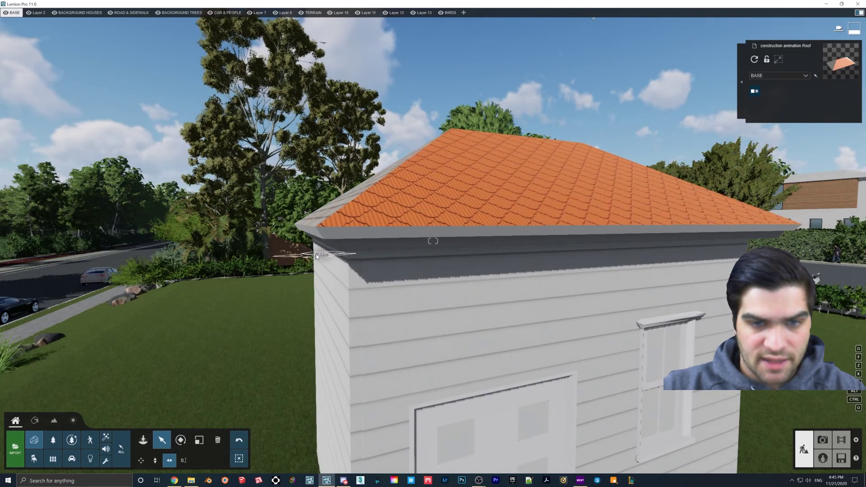
Step: Replace the roof's orange Roofing Scalloped Ornate surface with the outdoor roofing material Roof SlateGreyNew 001 2K
{"action": "key", "text": "s"}
{"action": "left_click", "coordinate": [36, 419]}
{"action": "left_click", "coordinate": [453, 214]}
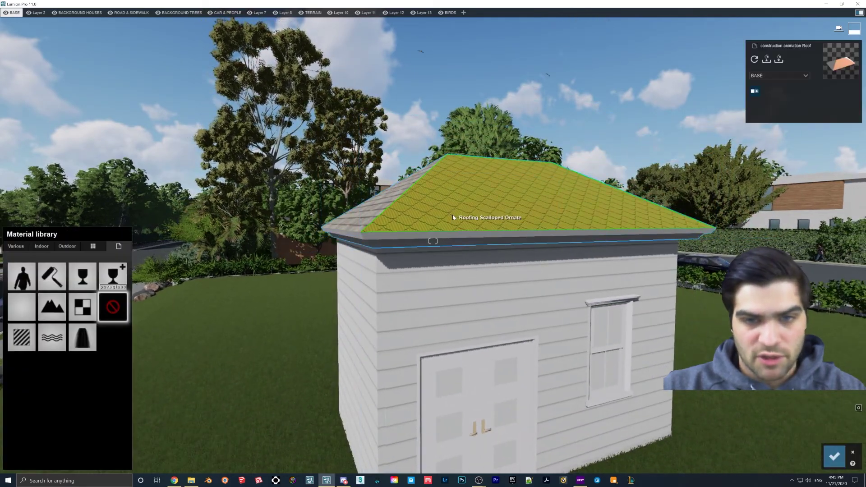
{"action": "left_click", "coordinate": [43, 245]}
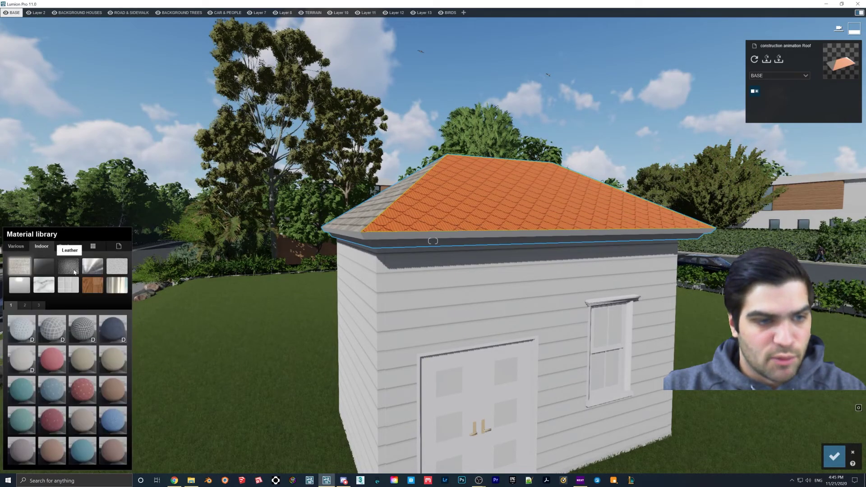
{"action": "left_click", "coordinate": [65, 247]}
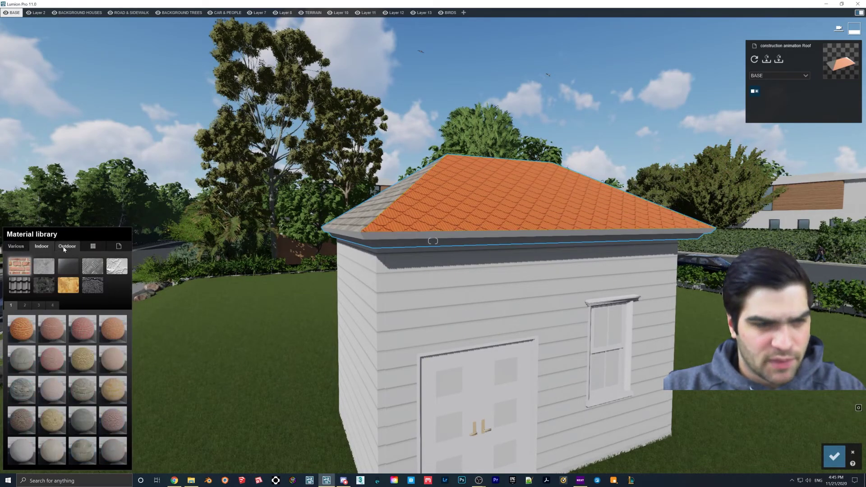
{"action": "left_click", "coordinate": [25, 289]}
{"action": "left_click", "coordinate": [52, 330]}
Step: Copy the slate material from the front roof slope and paste it onto the adjoining brown shingle slope
{"action": "mouse_move", "coordinate": [433, 208]}
{"action": "right_mouse_down"}
{"action": "mouse_move", "coordinate": [334, 167]}
{"action": "mouse_move", "coordinate": [440, 208]}
{"action": "right_mouse_up"}
{"action": "key", "text": "s"}
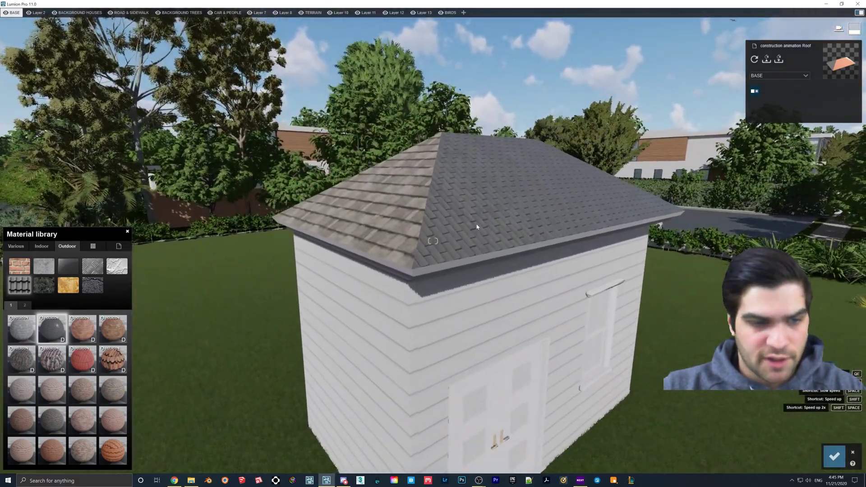
{"action": "left_click", "coordinate": [474, 217]}
{"action": "left_click", "coordinate": [27, 408]}
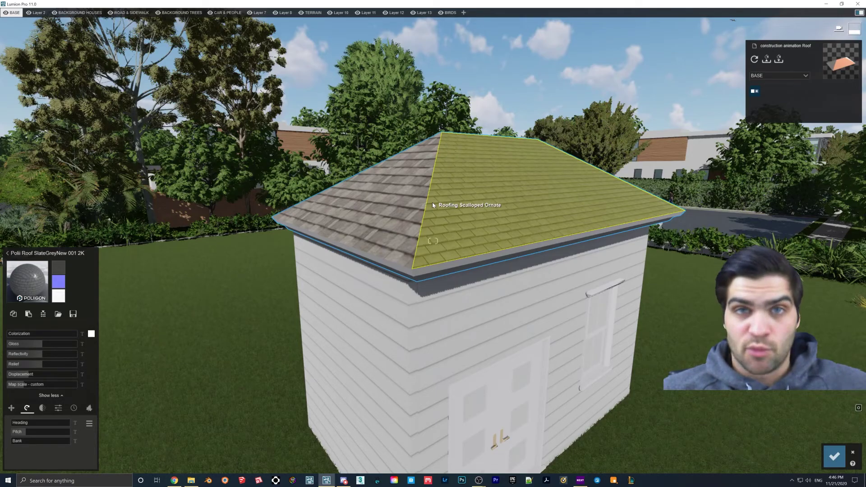
{"action": "key", "text": "w"}
{"action": "right_click_drag", "start_coordinate": [432, 202], "coordinate": [467, 172]}
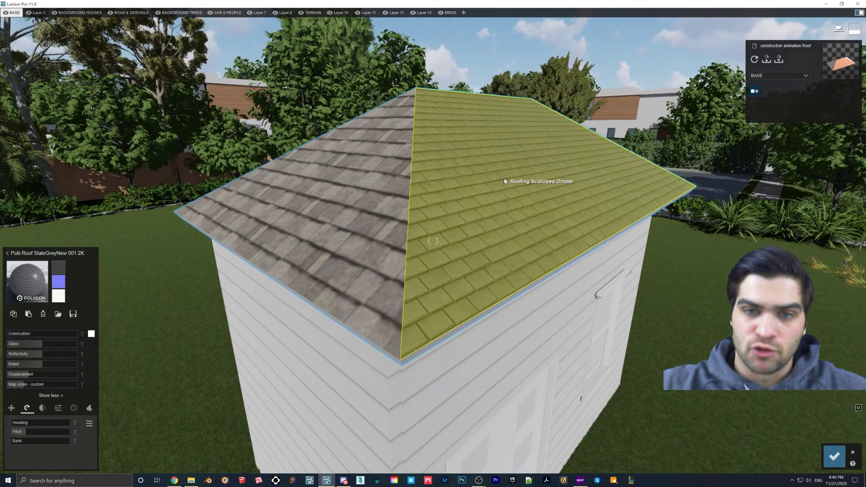
{"action": "mouse_move", "coordinate": [90, 298]}
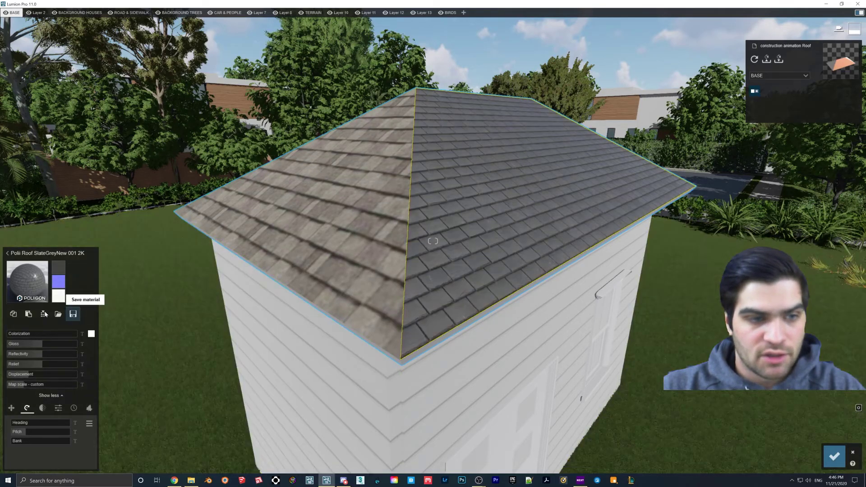
{"action": "left_click", "coordinate": [27, 282]}
{"action": "double_click", "coordinate": [24, 342]}
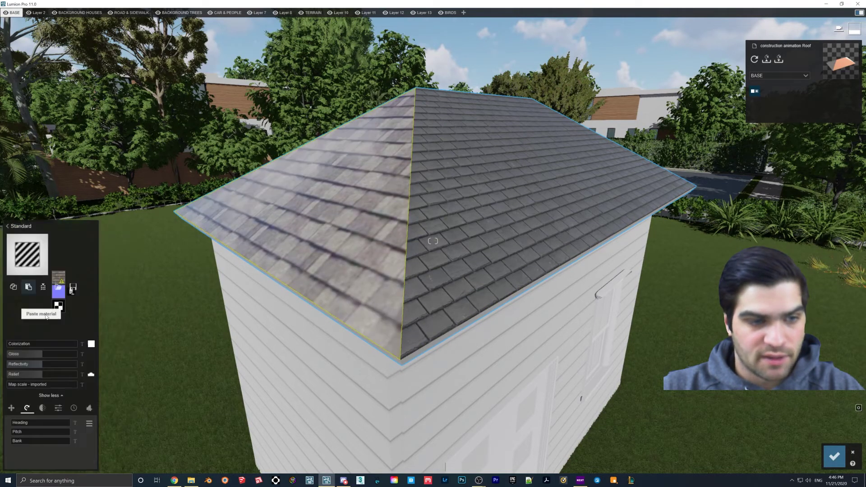
{"action": "left_click", "coordinate": [29, 324]}
Step: Rotate the slate texture on the side roof slope with a 90° pitch so its tile courses run parallel to the eave
{"action": "right_click_drag", "start_coordinate": [135, 270], "coordinate": [433, 221]}
{"action": "key", "text": "s"}
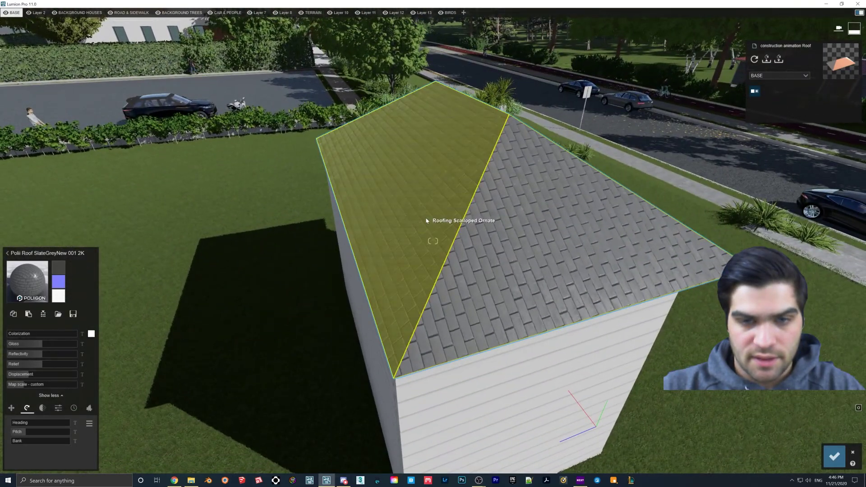
{"action": "right_click_drag", "start_coordinate": [383, 171], "coordinate": [476, 193]}
{"action": "key", "text": "w"}
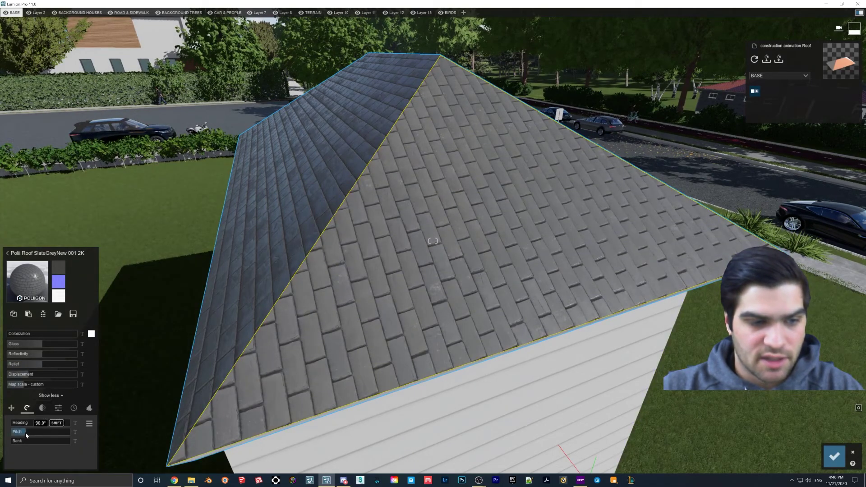
{"action": "mouse_move", "coordinate": [26, 436]}
{"action": "left_mouse_down"}
{"action": "mouse_move", "coordinate": [11, 439]}
{"action": "mouse_move", "coordinate": [41, 434]}
{"action": "mouse_move", "coordinate": [30, 427]}
{"action": "mouse_move", "coordinate": [41, 432]}
{"action": "mouse_move", "coordinate": [24, 432]}
{"action": "mouse_move", "coordinate": [40, 431]}
{"action": "mouse_move", "coordinate": [30, 442]}
{"action": "left_mouse_up"}
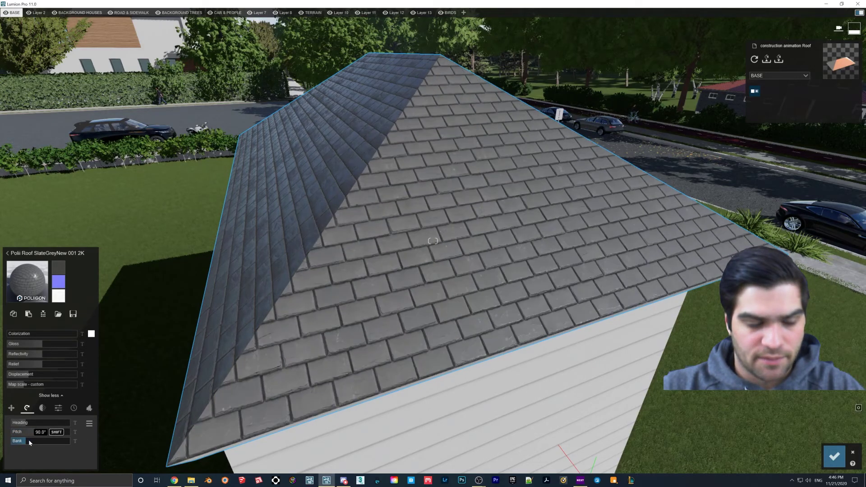
Step: Replace the white siding on the wall with the door and window with the outdoor wood material Polii Wood Planks 10 2k
{"action": "right_click_drag", "start_coordinate": [135, 383], "coordinate": [158, 398]}
{"action": "key", "text": "w"}
{"action": "right_click_drag", "start_coordinate": [433, 343], "coordinate": [270, 284]}
{"action": "key", "text": "s"}
{"action": "left_click", "coordinate": [301, 253]}
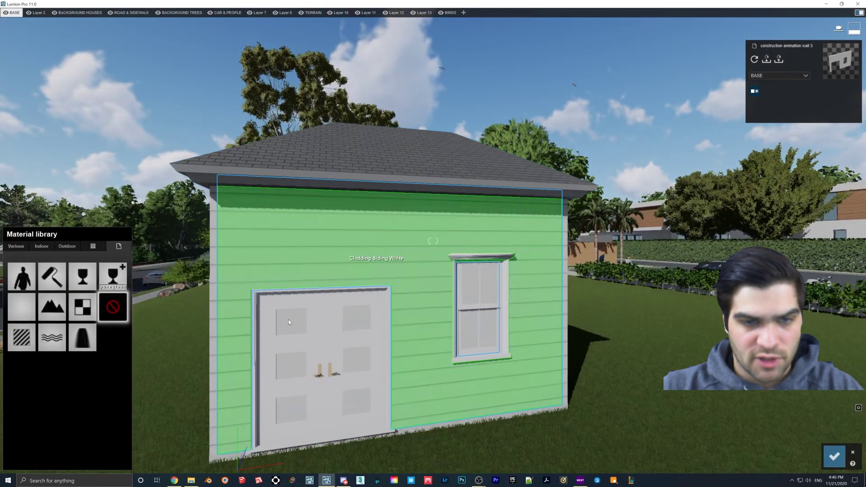
{"action": "left_click", "coordinate": [40, 247]}
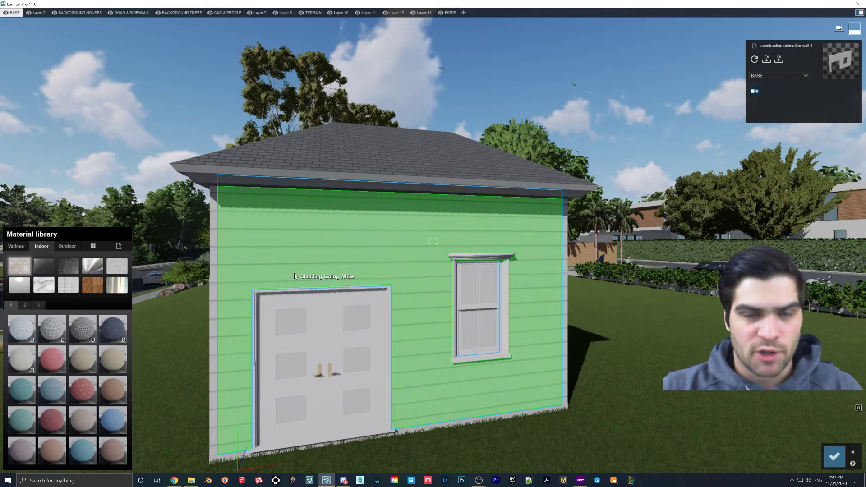
{"action": "left_click", "coordinate": [16, 246]}
{"action": "left_click", "coordinate": [67, 247]}
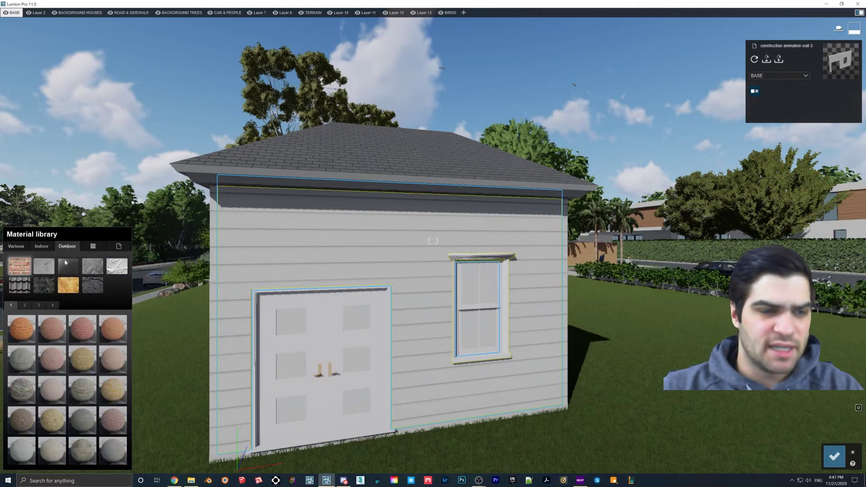
{"action": "left_click", "coordinate": [66, 291]}
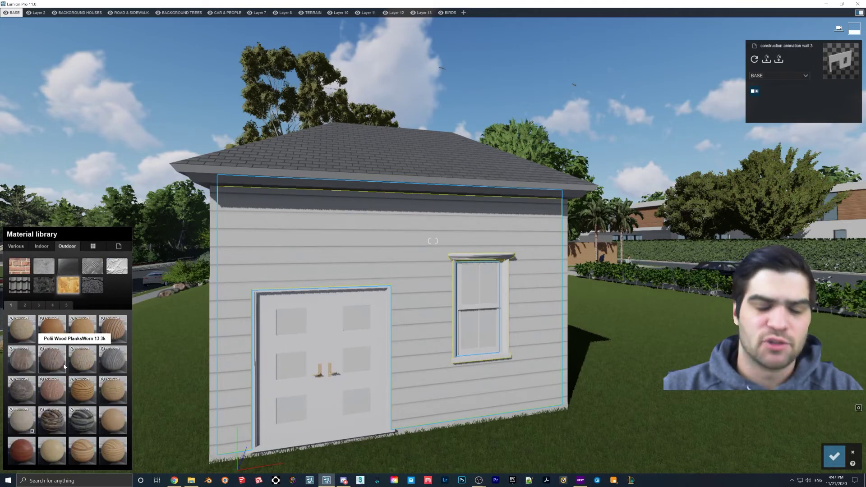
{"action": "left_click", "coordinate": [57, 391]}
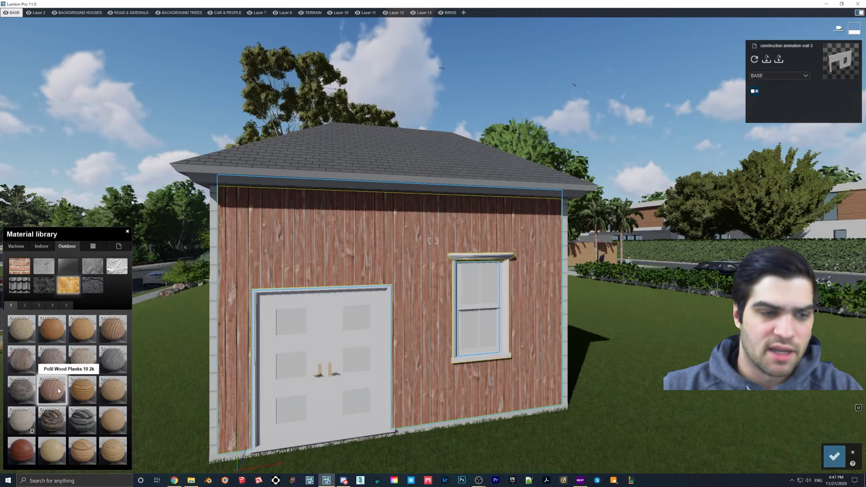
Step: Copy the wood plank material from the front wall and paste it onto the adjoining white-sided end wall
{"action": "right_click_drag", "start_coordinate": [316, 289], "coordinate": [400, 286]}
{"action": "key", "text": "w"}
{"action": "key", "text": "s"}
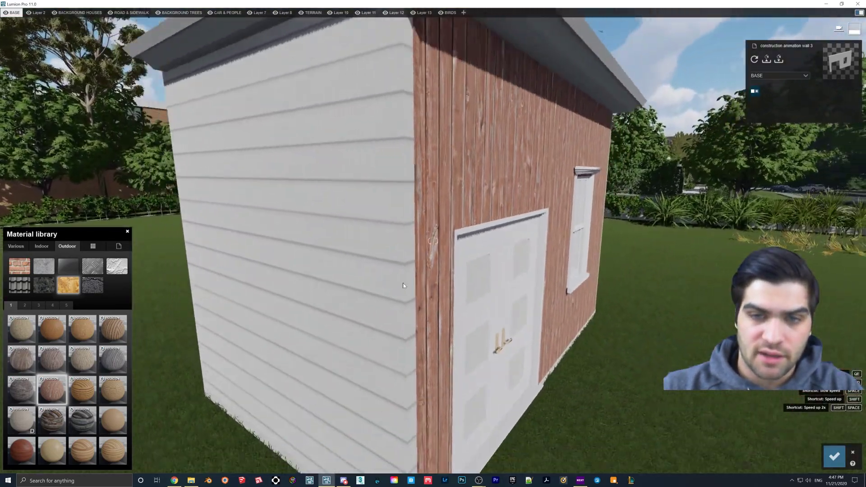
{"action": "left_click", "coordinate": [455, 206]}
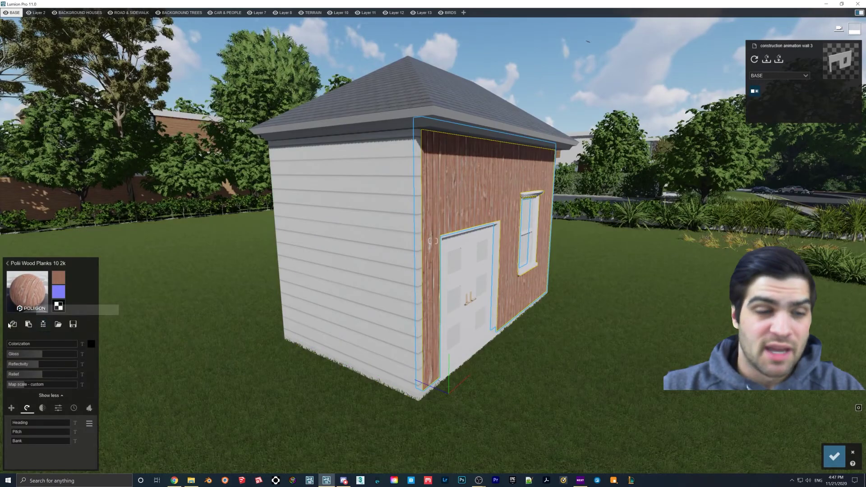
{"action": "left_click", "coordinate": [13, 328]}
{"action": "left_click", "coordinate": [386, 214]}
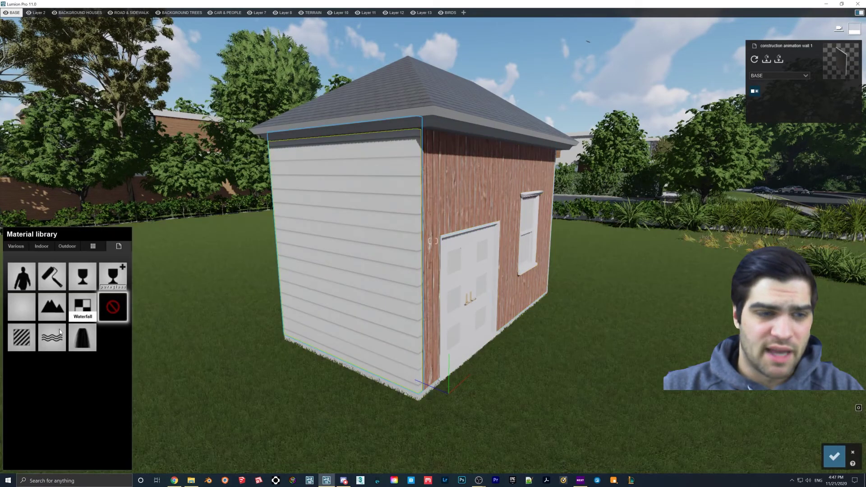
{"action": "left_click", "coordinate": [28, 343]}
{"action": "left_click", "coordinate": [29, 325]}
Step: Paste the copied wood plank material onto the white-sided back wall and save the material changes
{"action": "key", "text": "w"}
{"action": "right_click_drag", "start_coordinate": [334, 274], "coordinate": [357, 275]}
{"action": "key", "text": "w"}
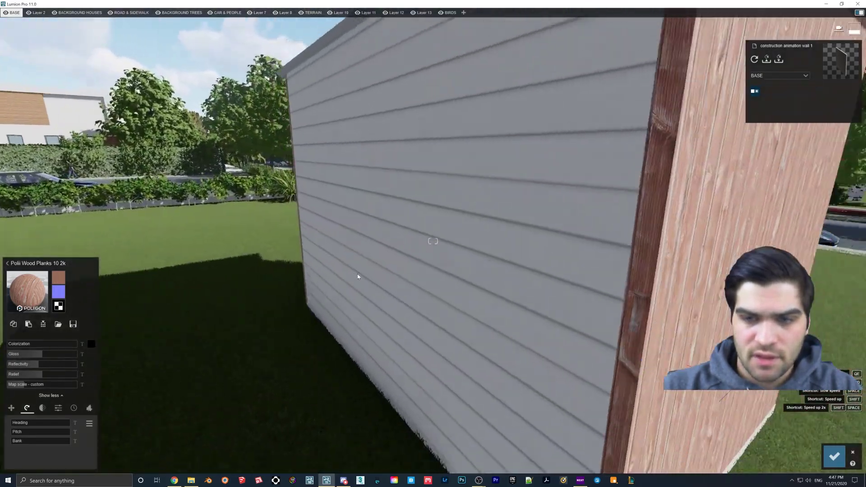
{"action": "key", "text": "s"}
{"action": "left_click", "coordinate": [405, 228]}
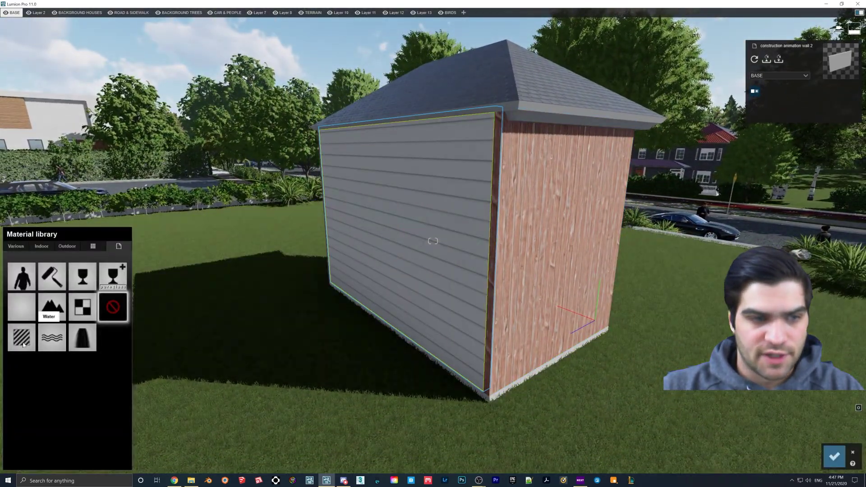
{"action": "left_click", "coordinate": [47, 328]}
{"action": "left_click", "coordinate": [31, 325]}
{"action": "key", "text": "w"}
{"action": "right_click_drag", "start_coordinate": [397, 294], "coordinate": [461, 294]}
{"action": "key", "text": "s"}
{"action": "right_click_drag", "start_coordinate": [560, 115], "coordinate": [459, 112]}
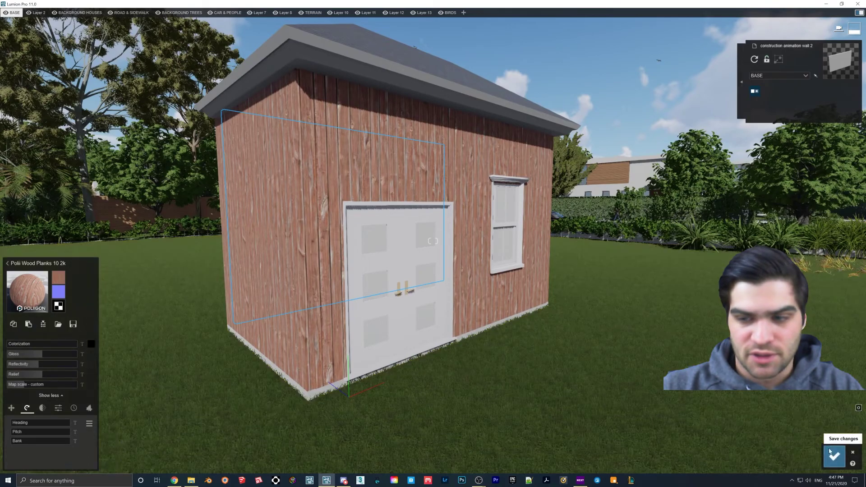
{"action": "left_click", "coordinate": [834, 456]}
Step: Apply the Standard material to the grey eave trim of the roof and set its colour to white
{"action": "left_click", "coordinate": [338, 54]}
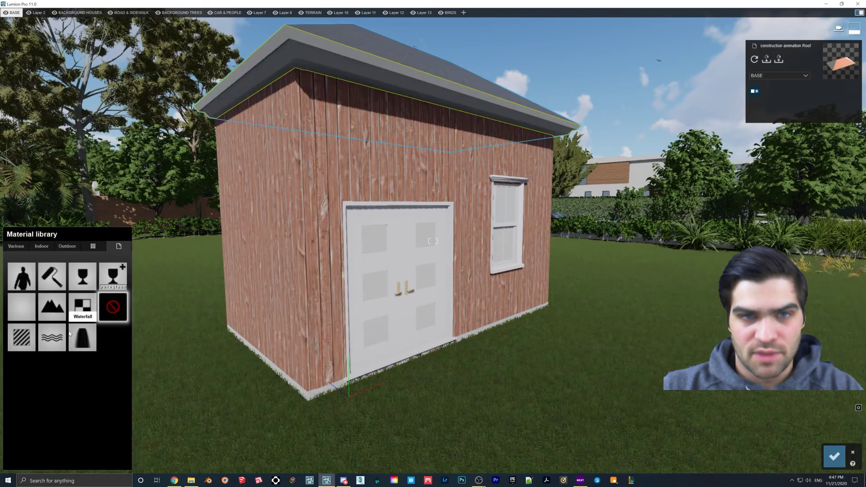
{"action": "left_click", "coordinate": [22, 339]}
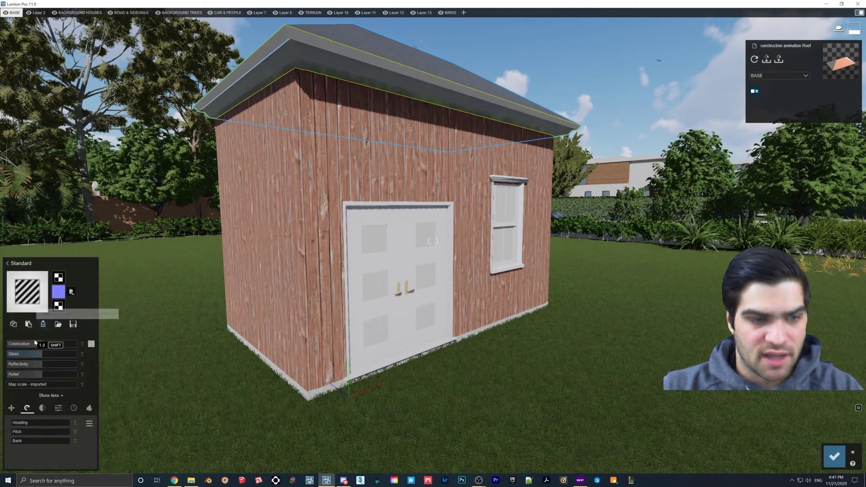
{"action": "left_click", "coordinate": [91, 344]}
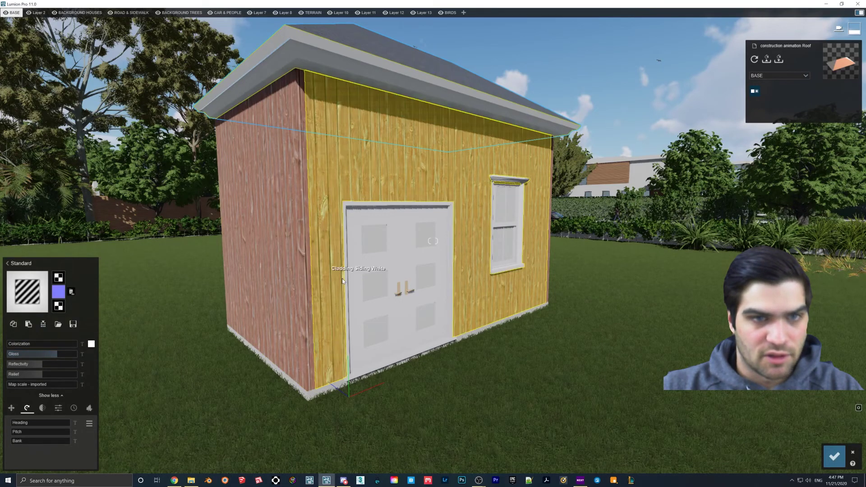
Step: Try the indoor metal material Polii Metal Teflon 001 2K on the double door
{"action": "left_click", "coordinate": [360, 251]}
{"action": "left_click", "coordinate": [23, 334]}
{"action": "left_click", "coordinate": [29, 281]}
{"action": "left_click", "coordinate": [42, 247]}
{"action": "left_click", "coordinate": [93, 266]}
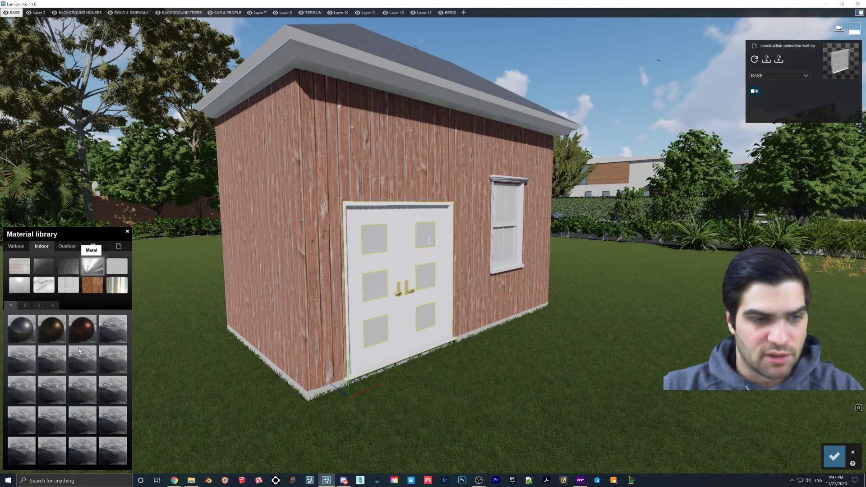
{"action": "left_click", "coordinate": [24, 306]}
{"action": "left_click", "coordinate": [41, 307]}
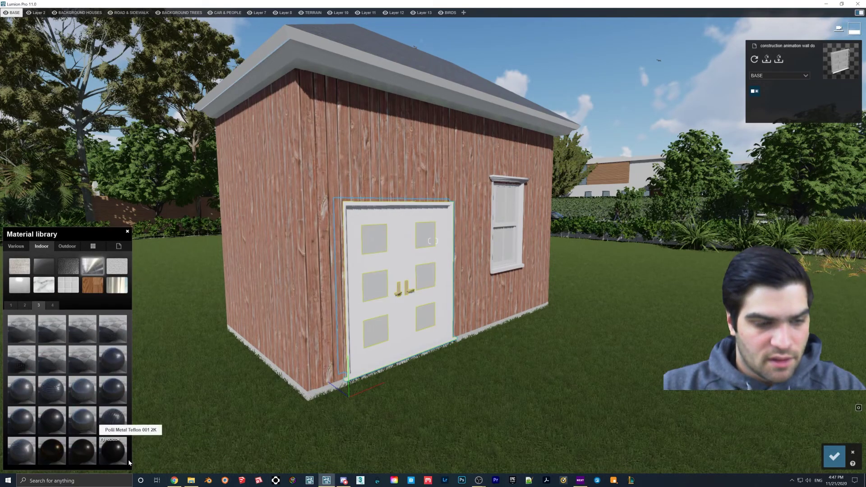
{"action": "left_click", "coordinate": [122, 462]}
{"action": "mouse_move", "coordinate": [42, 353]}
{"action": "left_mouse_down"}
{"action": "mouse_move", "coordinate": [38, 344]}
{"action": "mouse_move", "coordinate": [50, 345]}
{"action": "mouse_move", "coordinate": [43, 345]}
{"action": "left_mouse_up"}
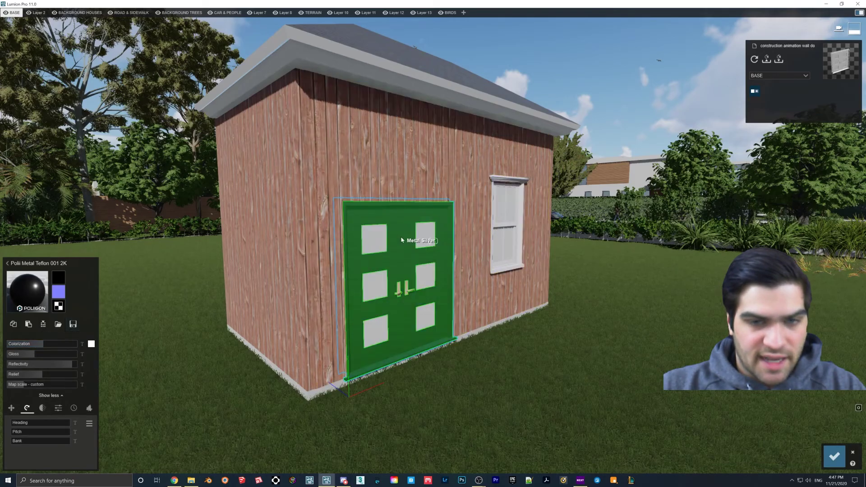
Step: Try the copied wood plank material on the double door and the window frame, and save the changes
{"action": "left_click", "coordinate": [29, 324]}
{"action": "left_click", "coordinate": [505, 184]}
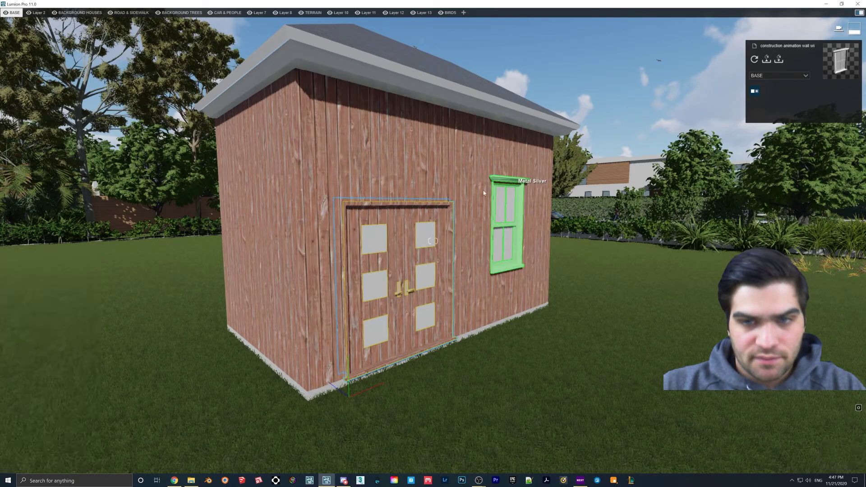
{"action": "left_click", "coordinate": [22, 336]}
{"action": "left_click", "coordinate": [29, 324]}
{"action": "right_click_drag", "start_coordinate": [190, 293], "coordinate": [239, 279]}
{"action": "key", "text": "w"}
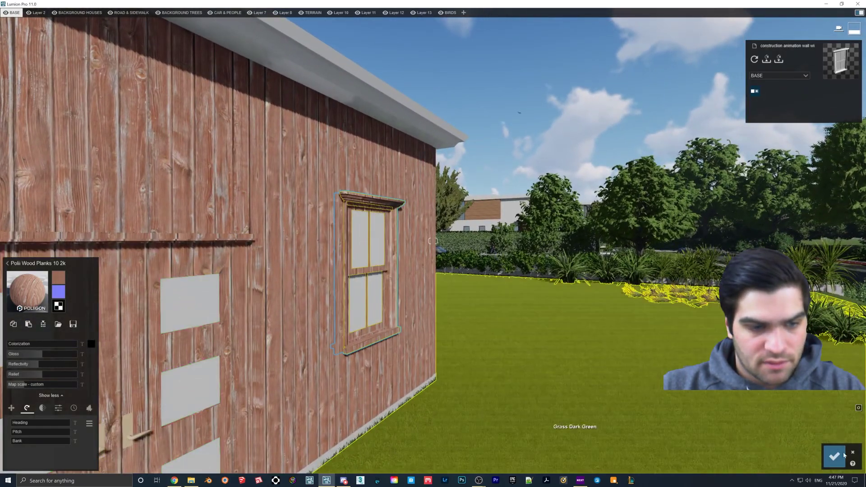
{"action": "left_click", "coordinate": [834, 456]}
Step: Switch the window frame and double door to the Standard material, with the door's gloss about 1.5 and reflectivity about 1.7
{"action": "key", "text": "s"}
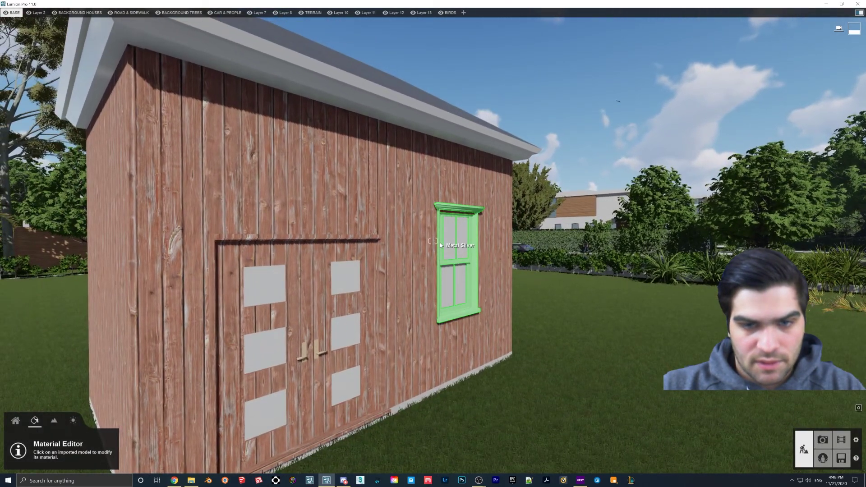
{"action": "left_click", "coordinate": [443, 244]}
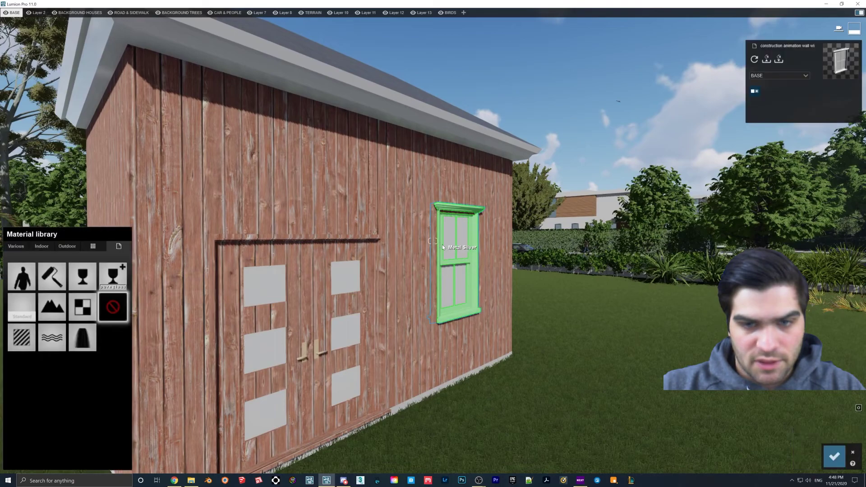
{"action": "left_click", "coordinate": [14, 342]}
{"action": "left_click", "coordinate": [227, 325]}
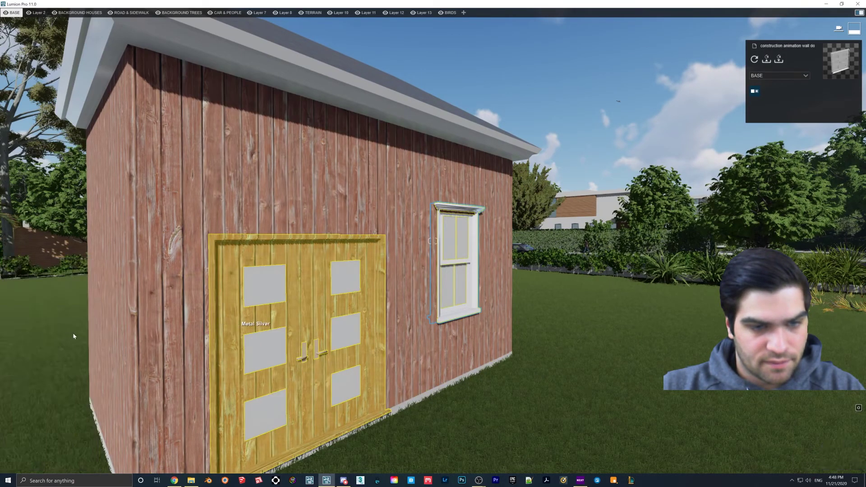
{"action": "left_click", "coordinate": [35, 324]}
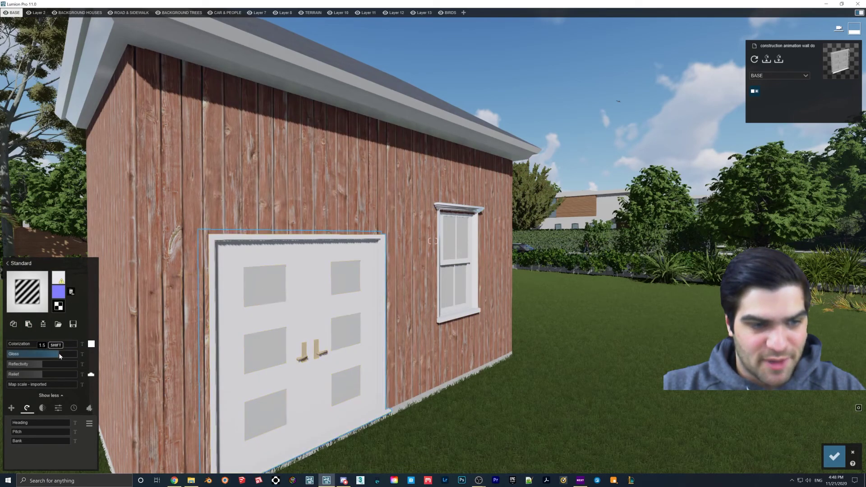
{"action": "left_click_drag", "start_coordinate": [51, 365], "coordinate": [66, 364]}
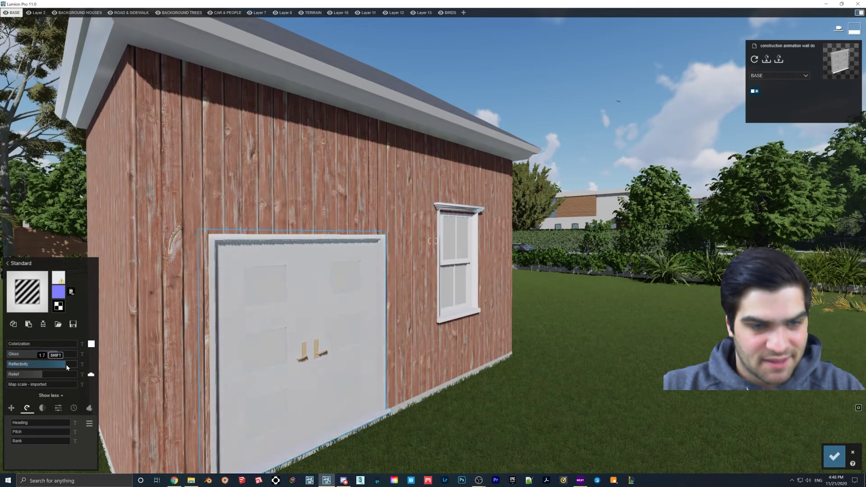
Step: Apply the first clear indoor glass material to the six panels of the double door
{"action": "left_click", "coordinate": [265, 289]}
{"action": "left_click", "coordinate": [50, 249]}
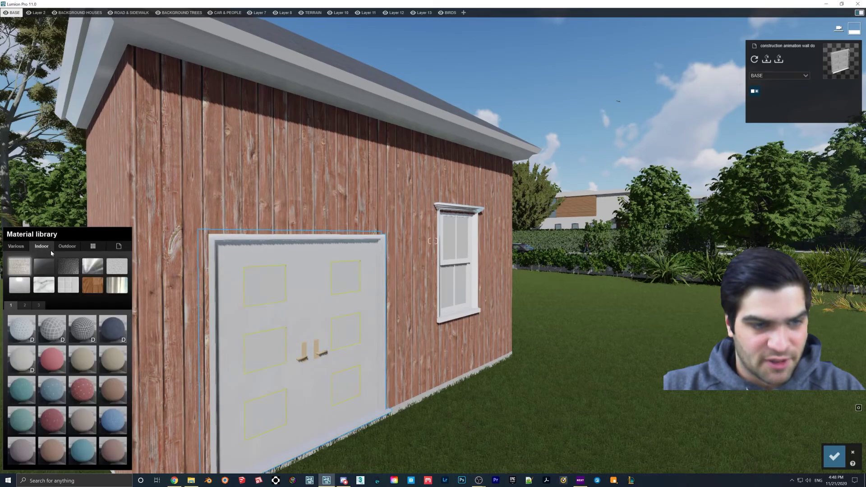
{"action": "left_click", "coordinate": [101, 267]}
{"action": "left_click", "coordinate": [43, 267]}
{"action": "left_click", "coordinate": [23, 326]}
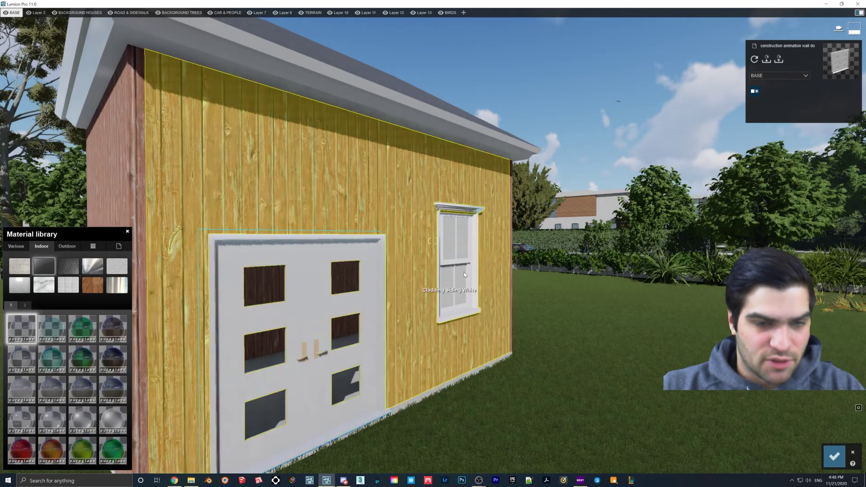
Step: Apply the same clear indoor glass material to the window panes
{"action": "left_click", "coordinate": [453, 241]}
{"action": "left_click", "coordinate": [21, 337]}
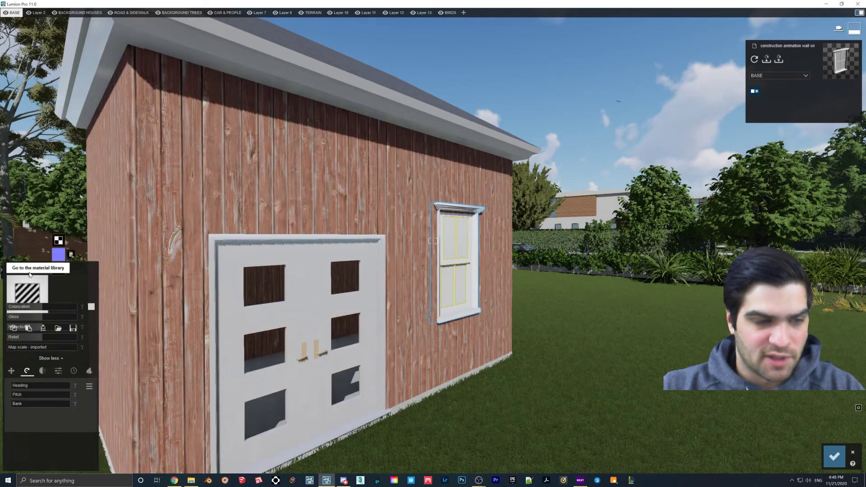
{"action": "left_click", "coordinate": [42, 282]}
{"action": "left_click", "coordinate": [42, 246]}
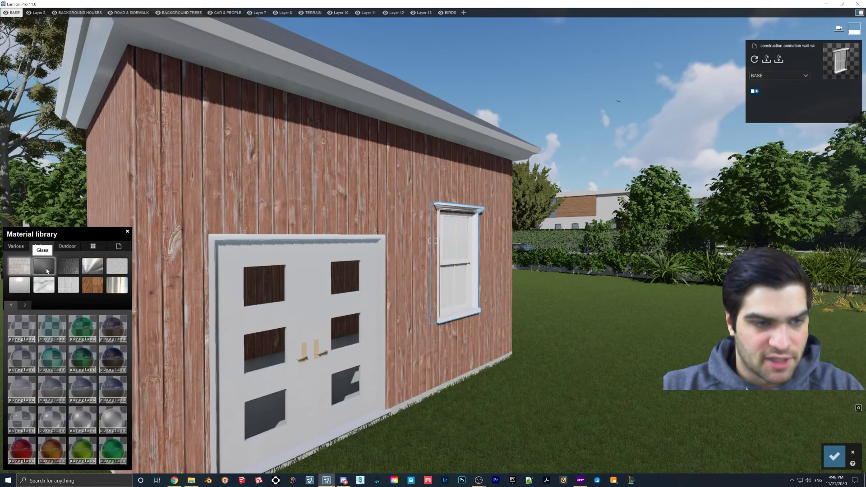
{"action": "left_click", "coordinate": [23, 327]}
Step: Apply the first outdoor stone material to the floor slab inside the house and save the material changes
{"action": "key", "text": "s"}
{"action": "right_click_drag", "start_coordinate": [519, 289], "coordinate": [468, 353]}
{"action": "key", "text": "w"}
{"action": "left_click", "coordinate": [456, 348]}
{"action": "left_click", "coordinate": [38, 246]}
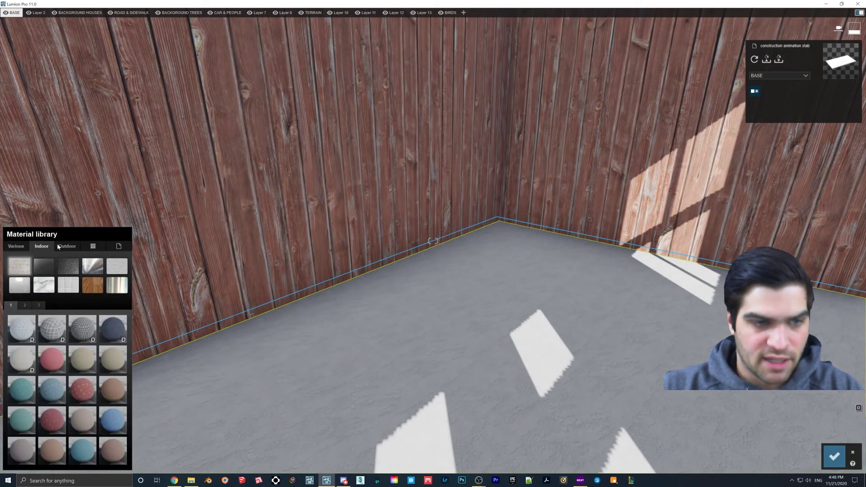
{"action": "left_click", "coordinate": [59, 247]}
{"action": "left_click", "coordinate": [44, 266]}
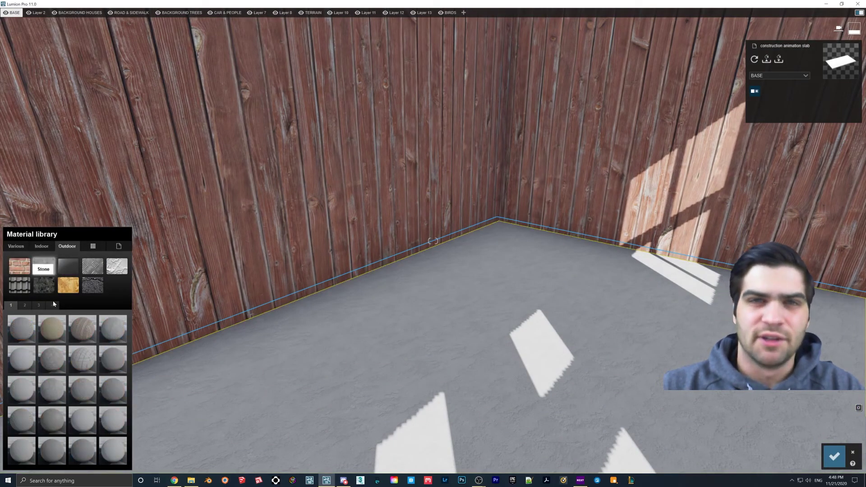
{"action": "left_click", "coordinate": [21, 328]}
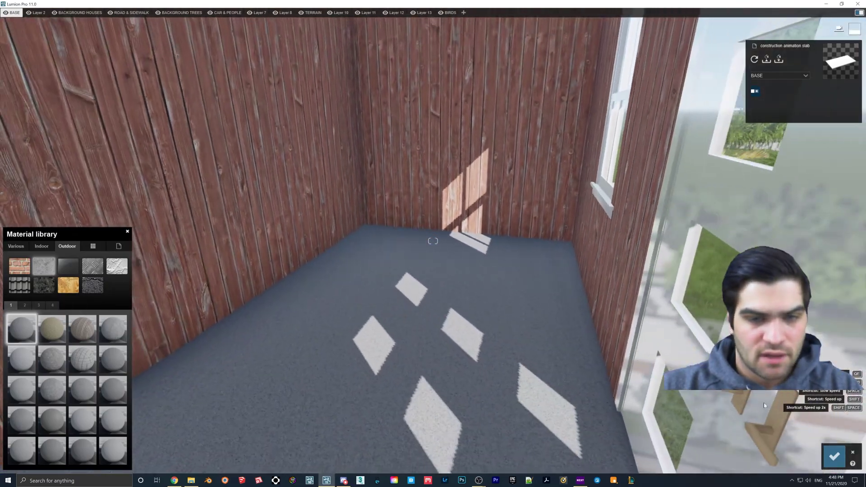
{"action": "left_click", "coordinate": [833, 457]}
Step: Place a dark blue armchair from the indoor object library on the slab beside the long wall opposite the window
{"action": "left_click", "coordinate": [16, 421]}
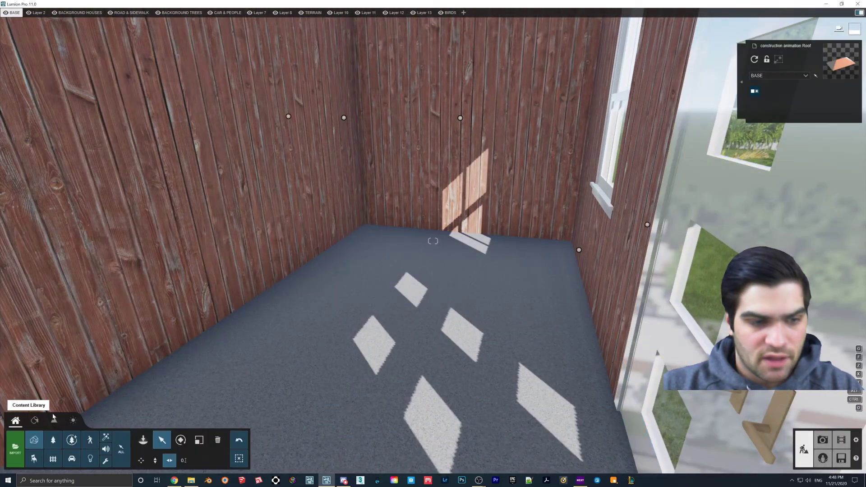
{"action": "left_click", "coordinate": [34, 459]}
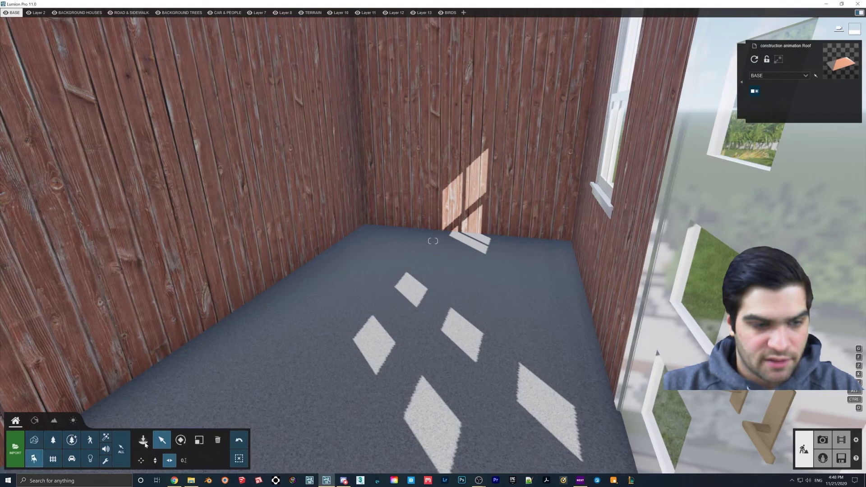
{"action": "left_click", "coordinate": [143, 439]}
{"action": "left_click", "coordinate": [65, 112]}
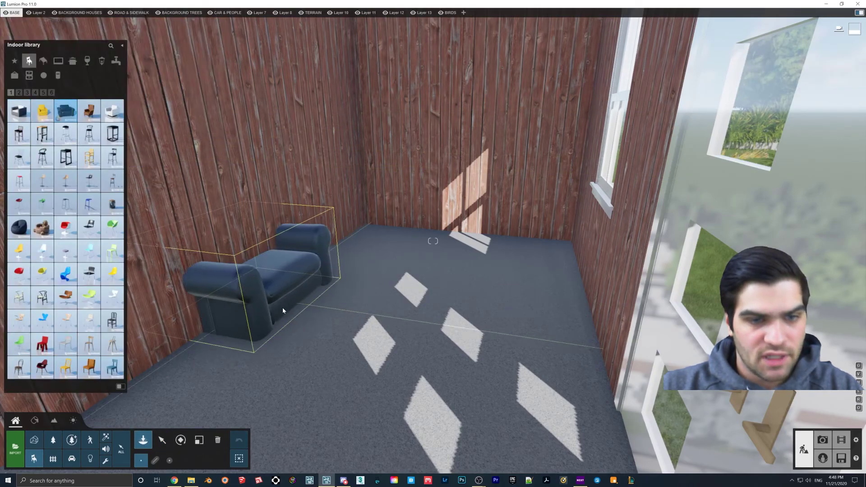
{"action": "left_click", "coordinate": [324, 308]}
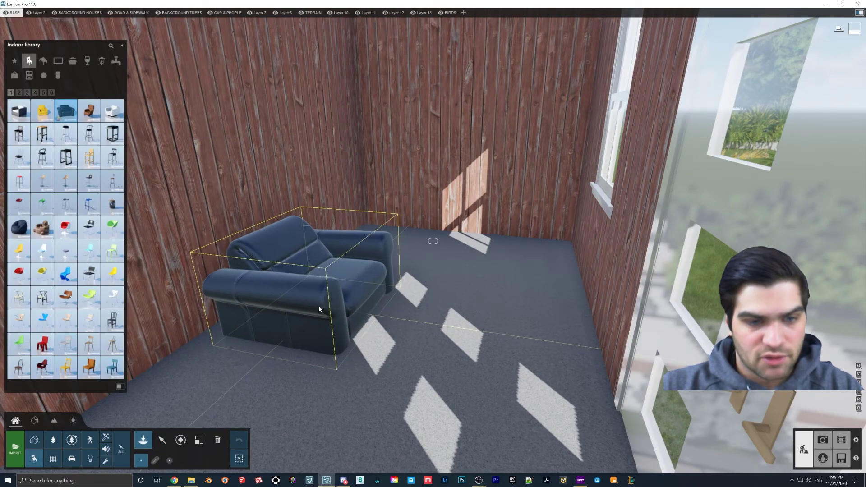
Step: Select the dark blue armchair and raise it vertically so that it sits on top of the floor slab
{"action": "left_click", "coordinate": [163, 440]}
{"action": "left_click", "coordinate": [338, 331]}
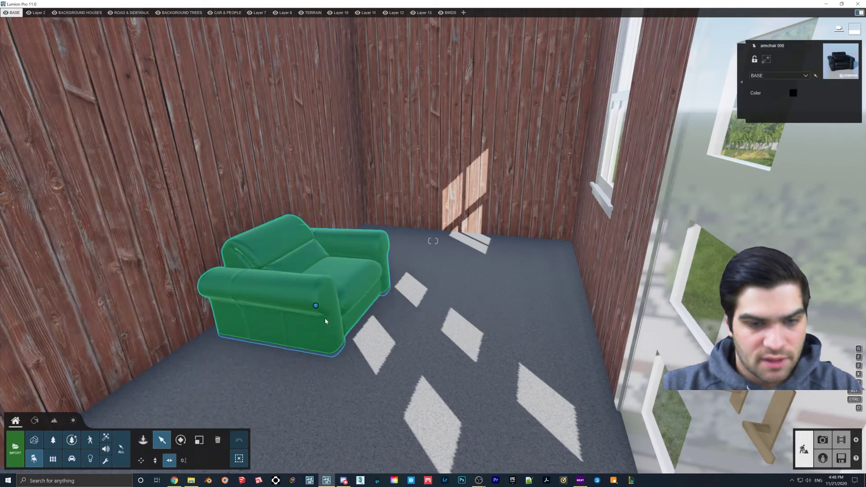
{"action": "left_click", "coordinate": [154, 460]}
{"action": "left_click_drag", "start_coordinate": [317, 307], "coordinate": [323, 298]}
Step: Place a dark bar stool with a square white base on the floor near the window wall, rotated toward the armchair
{"action": "left_click", "coordinate": [143, 442]}
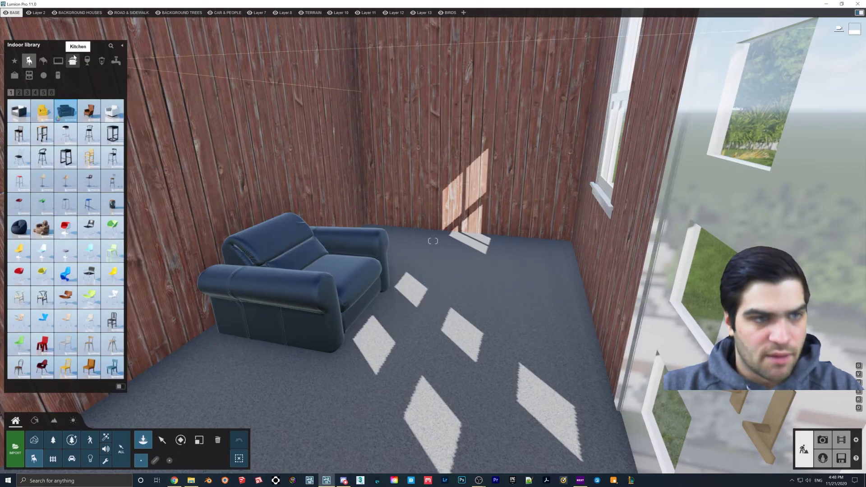
{"action": "left_click", "coordinate": [89, 181]}
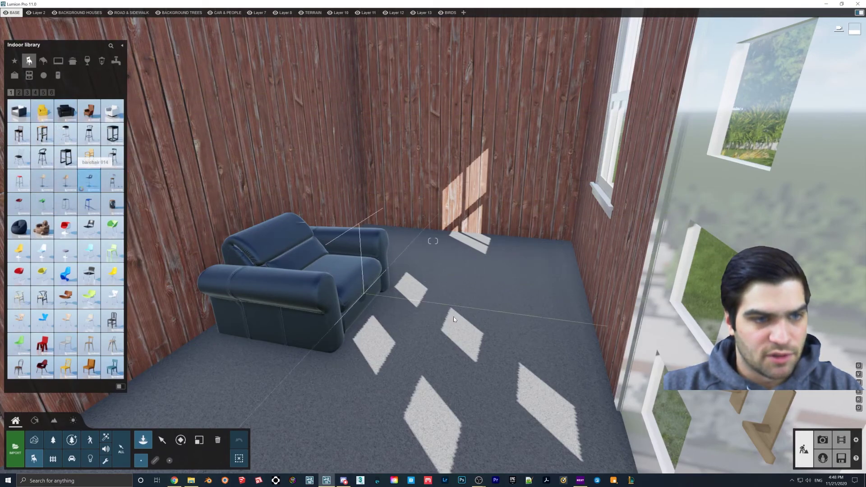
{"action": "key", "text": "r"}
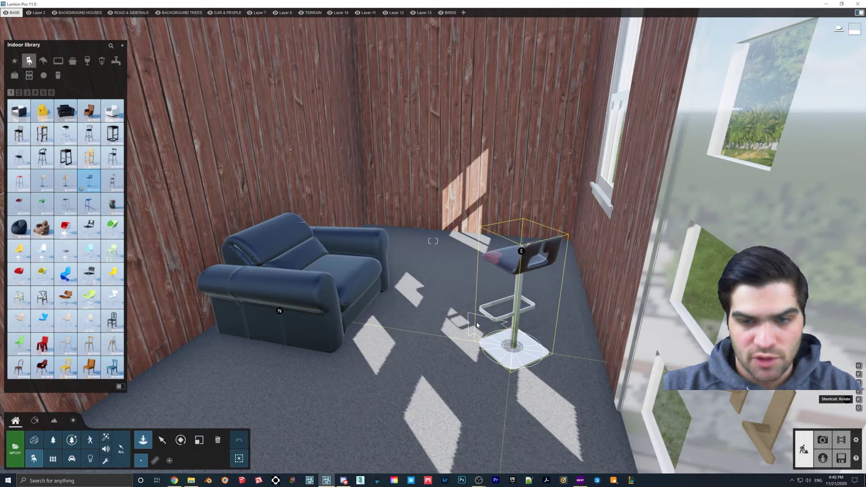
{"action": "left_click", "coordinate": [477, 325]}
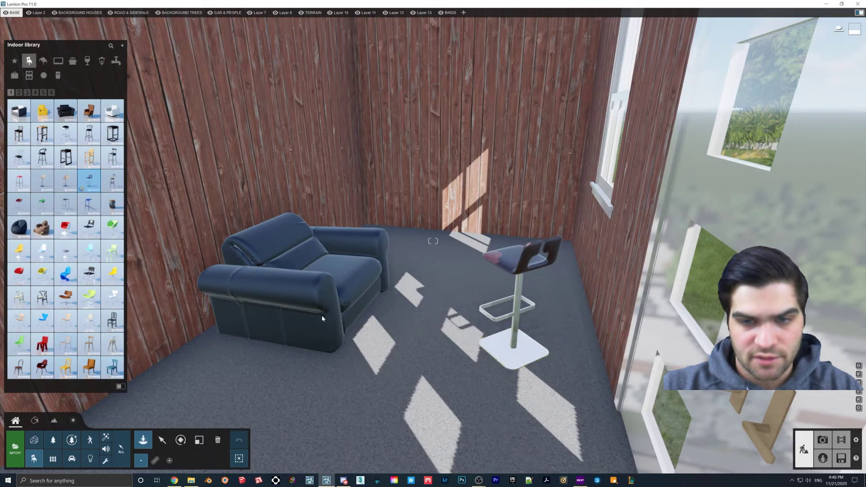
Step: Place a dark blue three-seat sofa from page 5 of the chair models, rotated with its back to the far wall
{"action": "left_click", "coordinate": [19, 93]}
{"action": "left_click", "coordinate": [45, 94]}
{"action": "left_click", "coordinate": [89, 134]}
{"action": "key", "text": "r"}
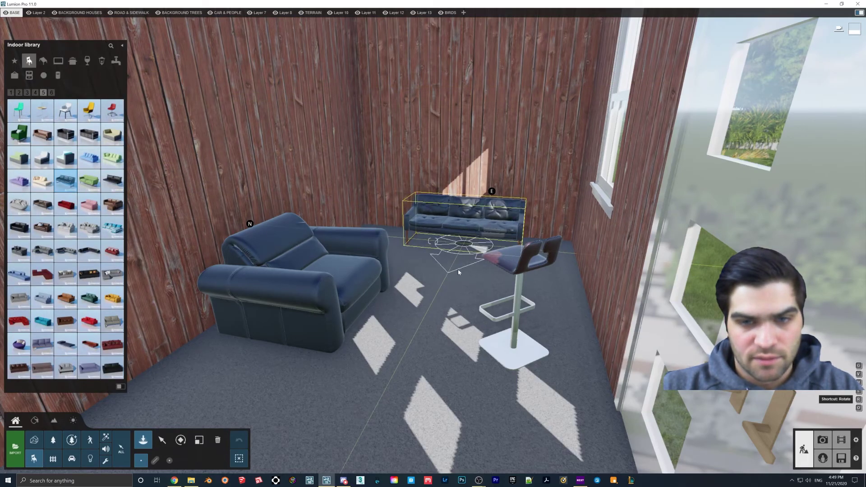
{"action": "left_click", "coordinate": [452, 255]}
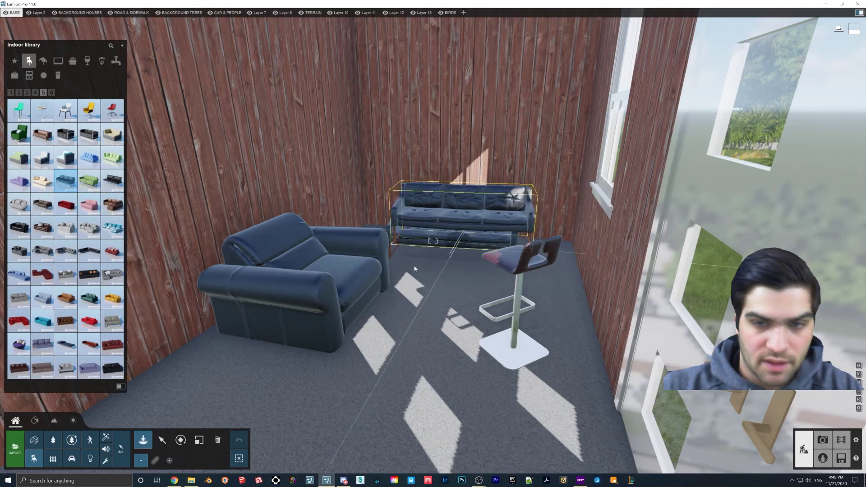
Step: Raise the three-seat sofa onto the floor slab and scale it up along the far wall
{"action": "left_click", "coordinate": [163, 440]}
{"action": "left_click_drag", "start_coordinate": [452, 255], "coordinate": [460, 253]}
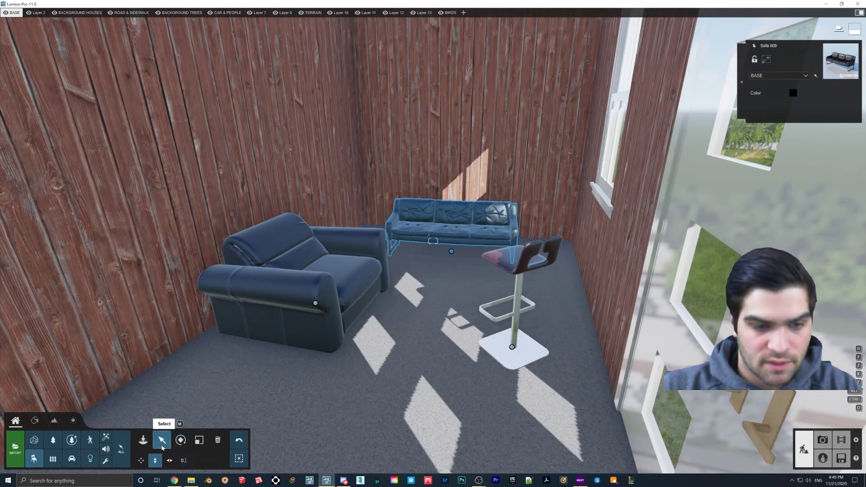
{"action": "key", "text": "l"}
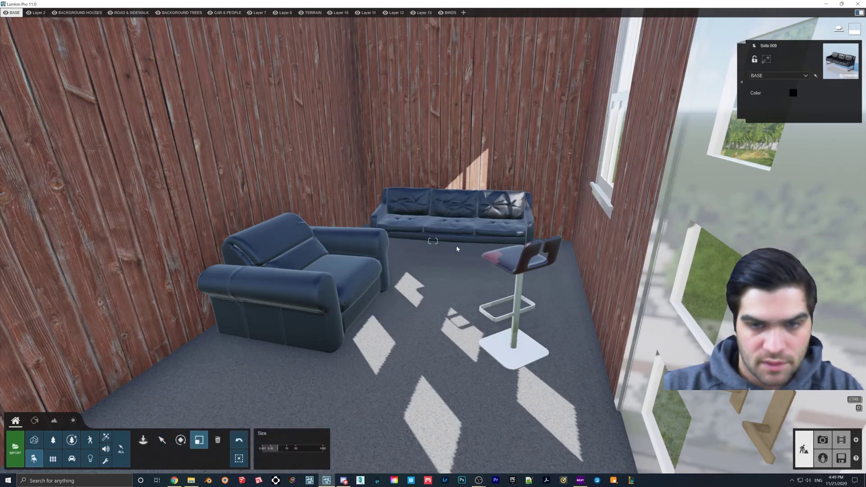
Step: Leave the house interior for Movie mode and preview the existing clip
{"action": "right_click_drag", "start_coordinate": [549, 222], "coordinate": [593, 222]}
{"action": "key", "text": "w"}
{"action": "key", "text": "s"}
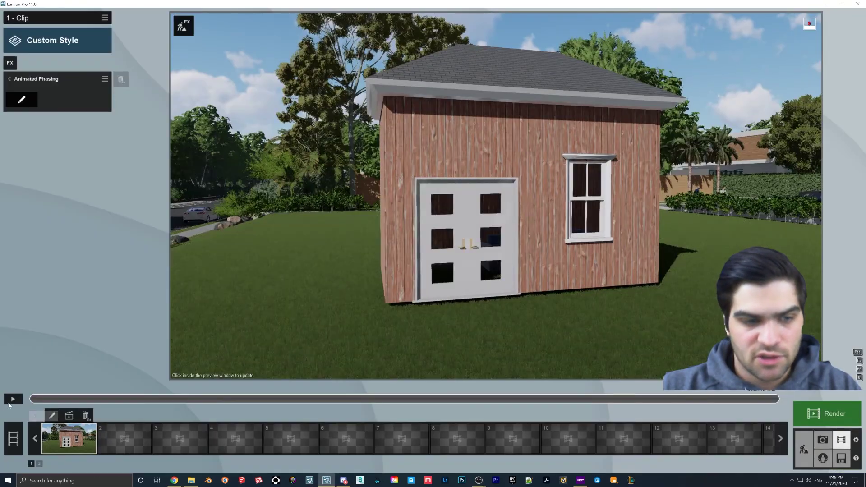
{"action": "left_click", "coordinate": [13, 399]}
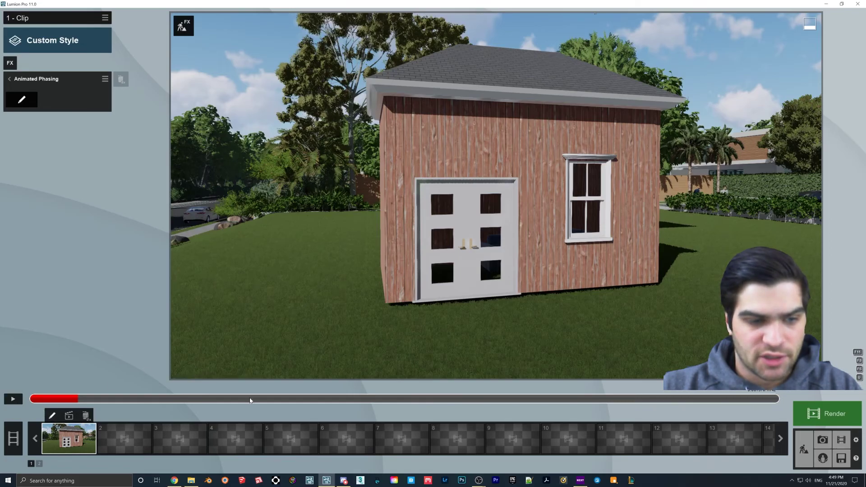
Step: Edit the clip's camera path and update the first keyframe to a view of the house from its window-side front corner
{"action": "left_click", "coordinate": [52, 415]}
{"action": "left_click", "coordinate": [334, 440]}
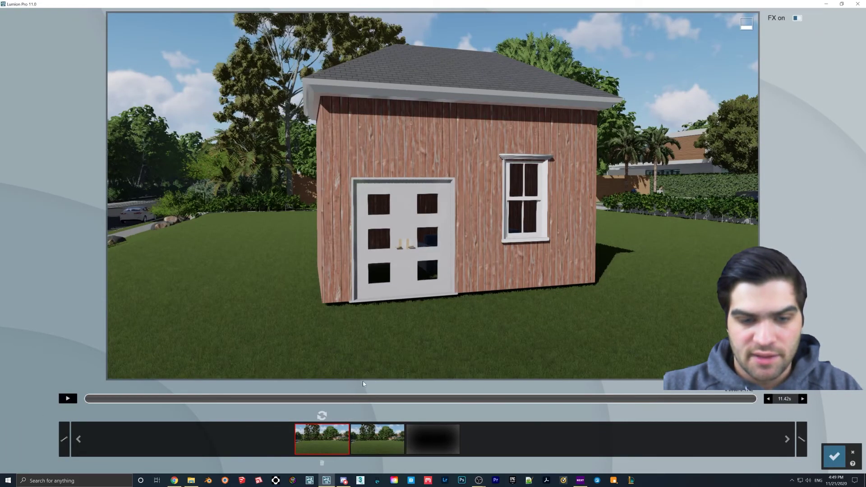
{"action": "key", "text": "a"}
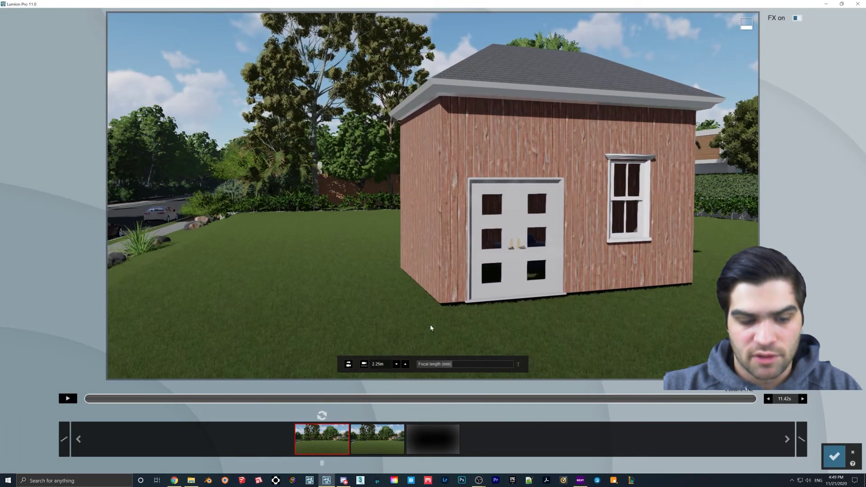
{"action": "key", "text": "d"}
{"action": "right_click_drag", "start_coordinate": [428, 328], "coordinate": [402, 324]}
{"action": "left_click", "coordinate": [322, 416]}
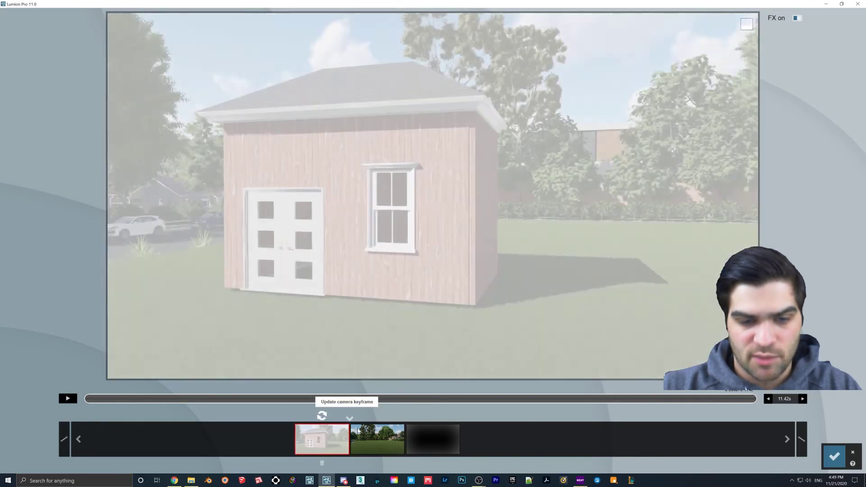
Step: Update the second camera keyframe to a farther view from the door-side front corner, then preview and save the camera path
{"action": "left_click", "coordinate": [353, 427]}
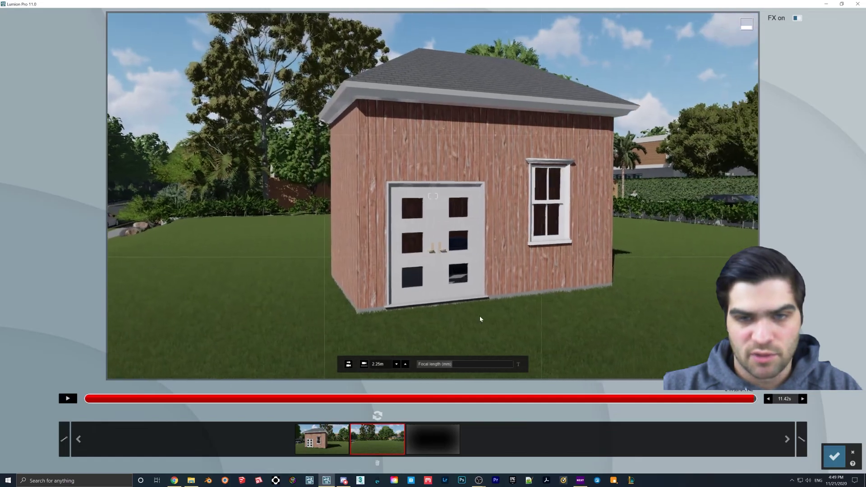
{"action": "key", "text": "s"}
{"action": "left_click", "coordinate": [377, 415]}
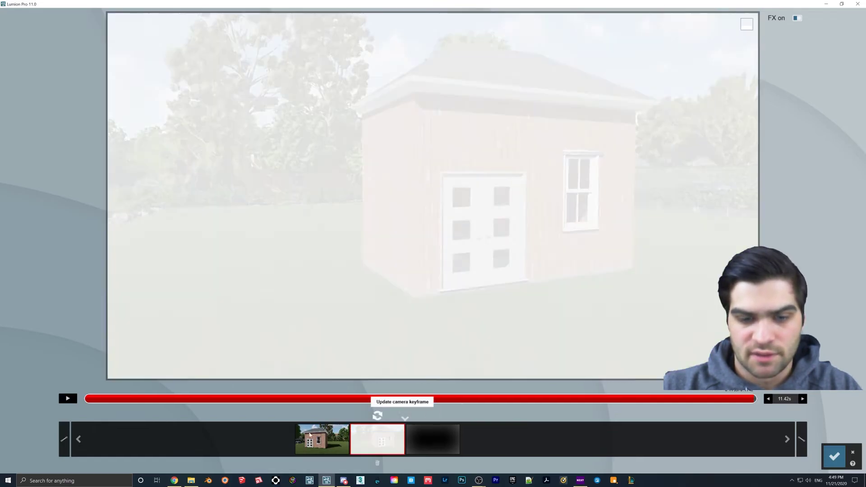
{"action": "left_click", "coordinate": [67, 398]}
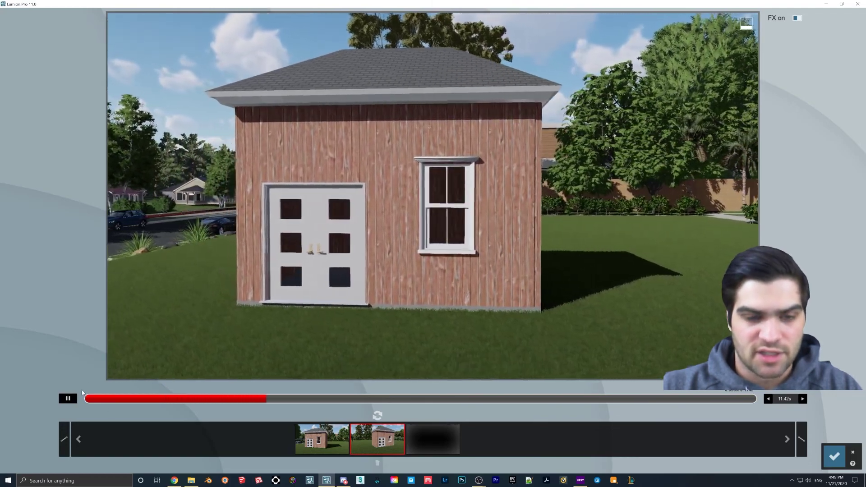
{"action": "left_click", "coordinate": [68, 398]}
{"action": "left_click", "coordinate": [835, 457]}
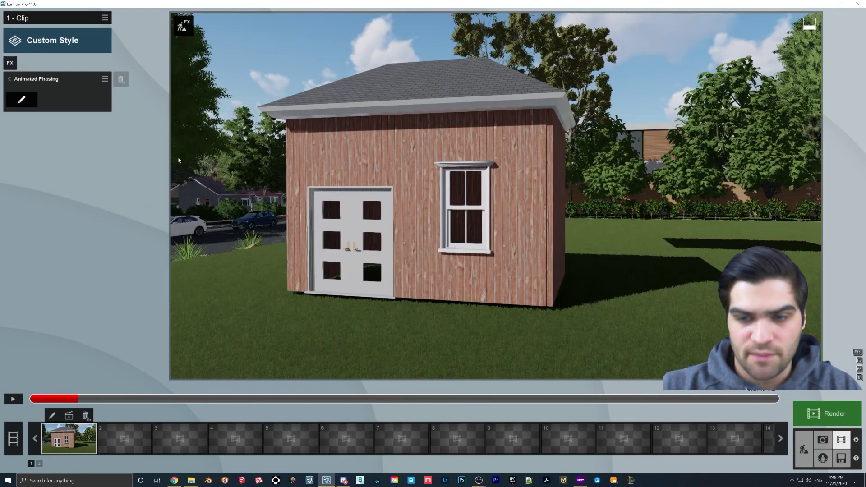
Step: Add a second phasing animation starting at about 0:02, just after the slab drops, and name it Wall 1
{"action": "left_click", "coordinate": [21, 99]}
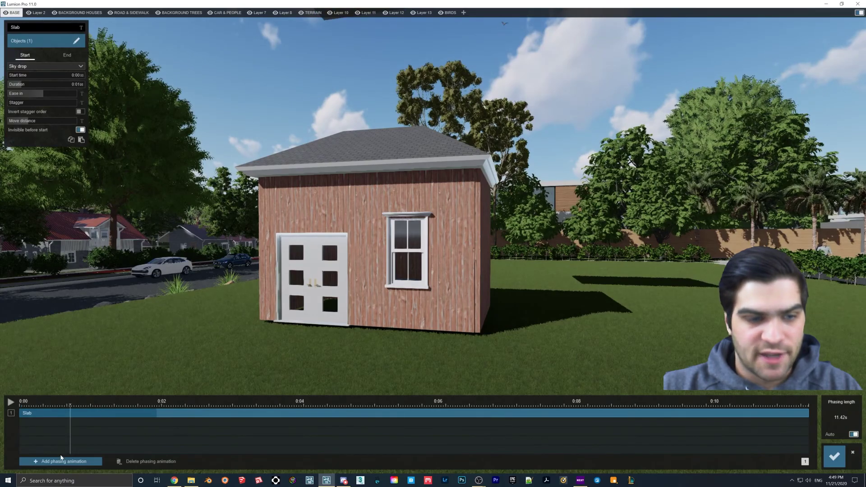
{"action": "left_click", "coordinate": [62, 460]}
{"action": "left_click_drag", "start_coordinate": [84, 424], "coordinate": [179, 423]}
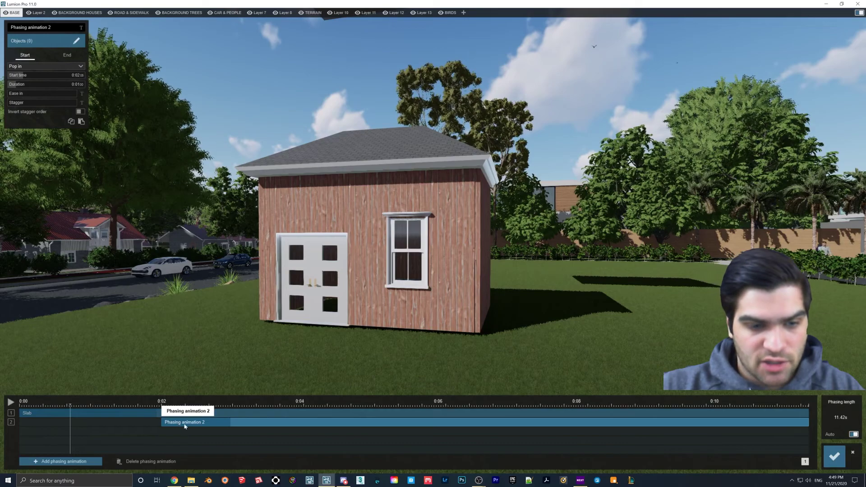
{"action": "left_click", "coordinate": [46, 28]}
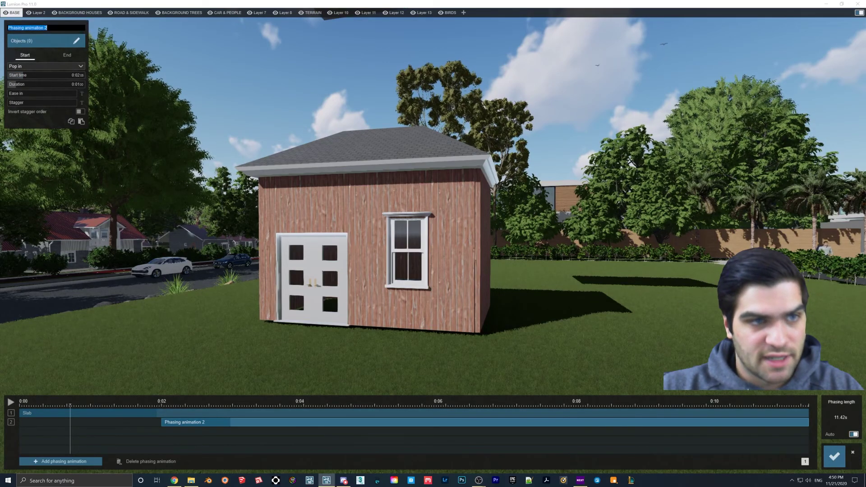
{"action": "type", "text": "Wall 1"}
{"action": "key", "text": "Return"}
{"action": "mouse_move", "coordinate": [476, 256]}
{"action": "right_mouse_down"}
{"action": "mouse_move", "coordinate": [449, 257]}
{"action": "mouse_move", "coordinate": [475, 259]}
{"action": "right_mouse_up"}
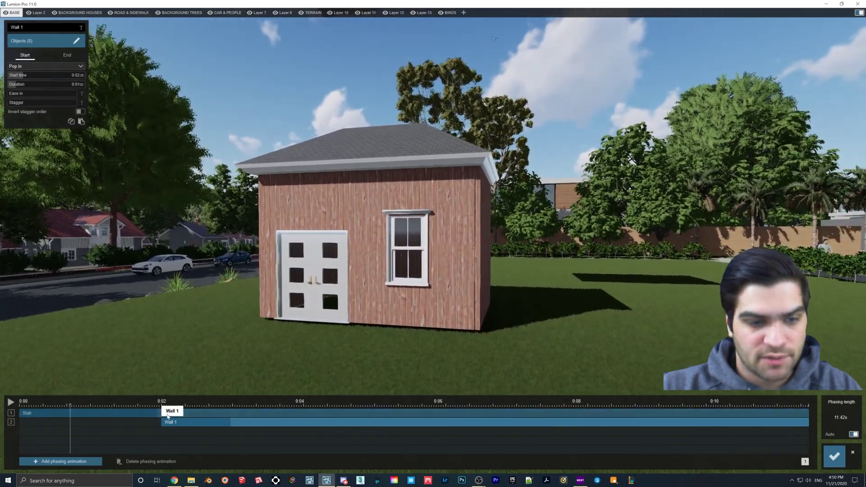
Step: Set the Wall 1 animation to Ground rise with a duration of about 2.5 seconds, an ease in of 0.5 and a similar stagger
{"action": "left_click", "coordinate": [77, 413]}
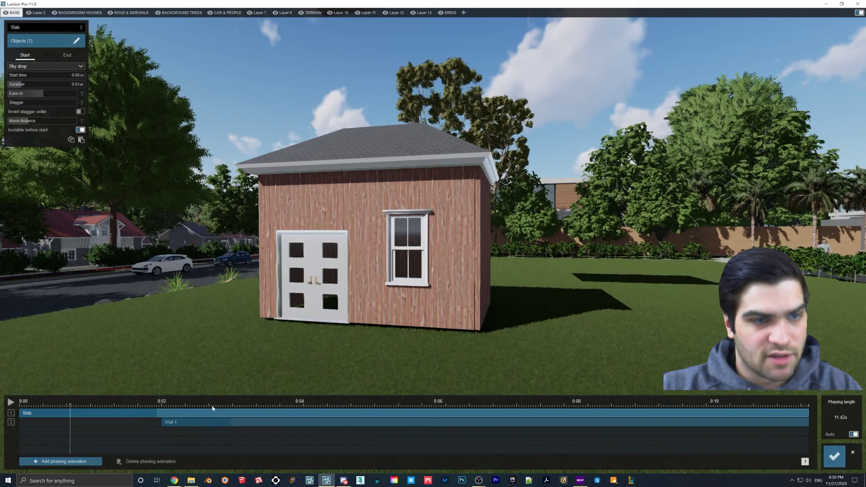
{"action": "left_click", "coordinate": [178, 423]}
{"action": "left_click", "coordinate": [27, 66]}
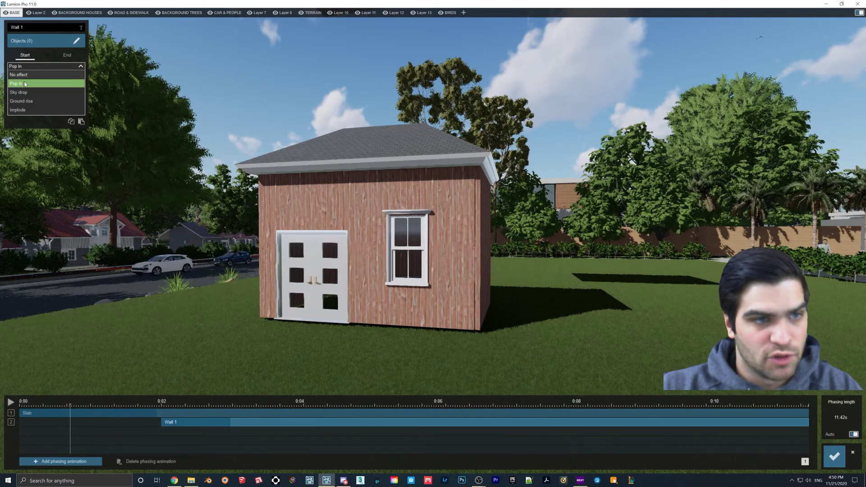
{"action": "left_click", "coordinate": [20, 101]}
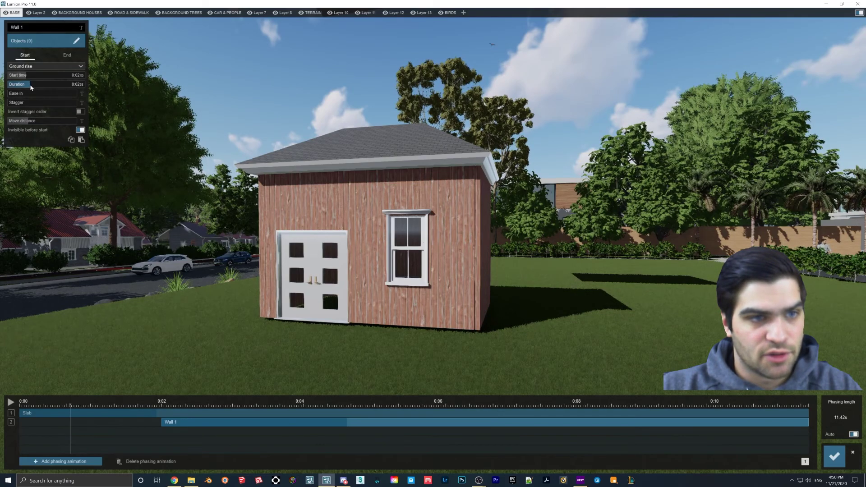
{"action": "left_click_drag", "start_coordinate": [30, 84], "coordinate": [29, 85]}
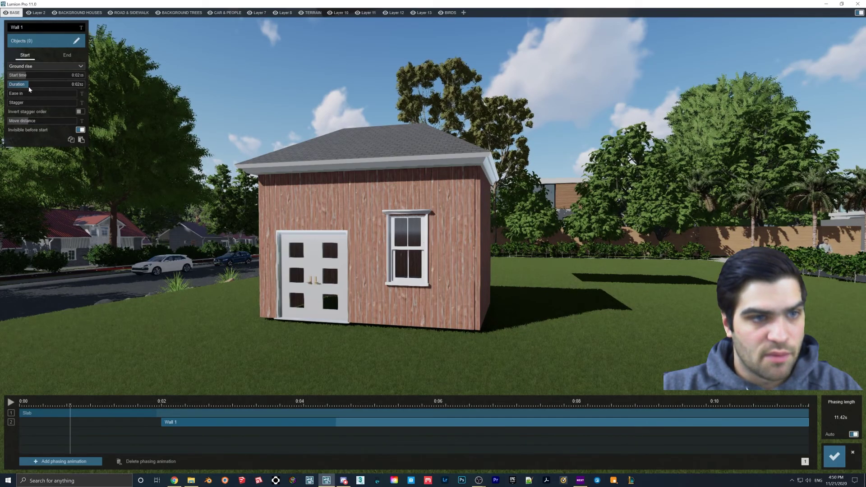
{"action": "left_click", "coordinate": [26, 95]}
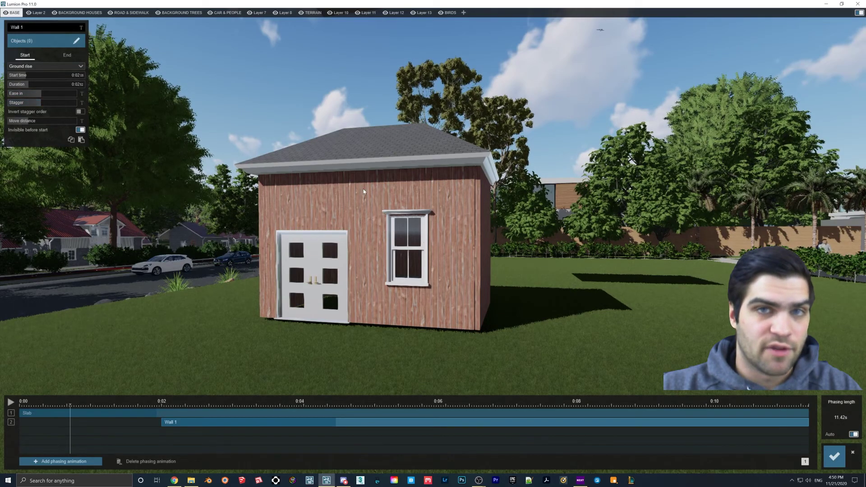
Step: Try to pick the wall near the window-side corner as the object for the Wall 1 phasing animation
{"action": "left_click_drag", "start_coordinate": [70, 406], "coordinate": [156, 413]}
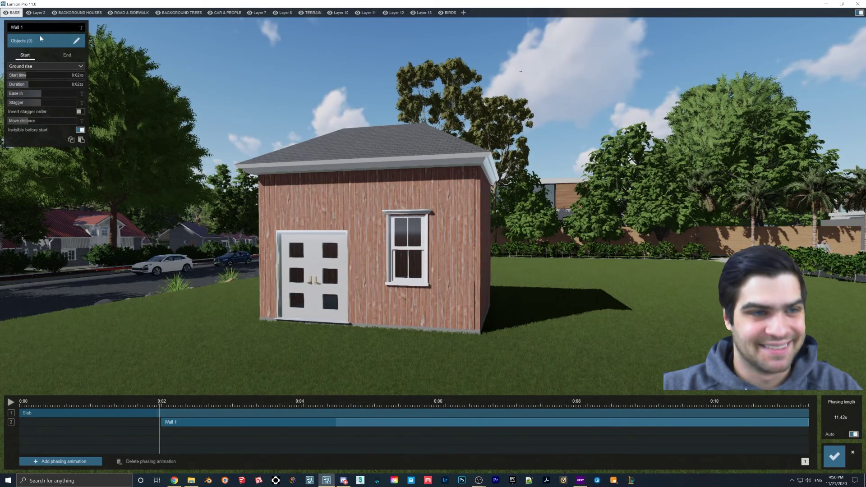
{"action": "left_click", "coordinate": [77, 40]}
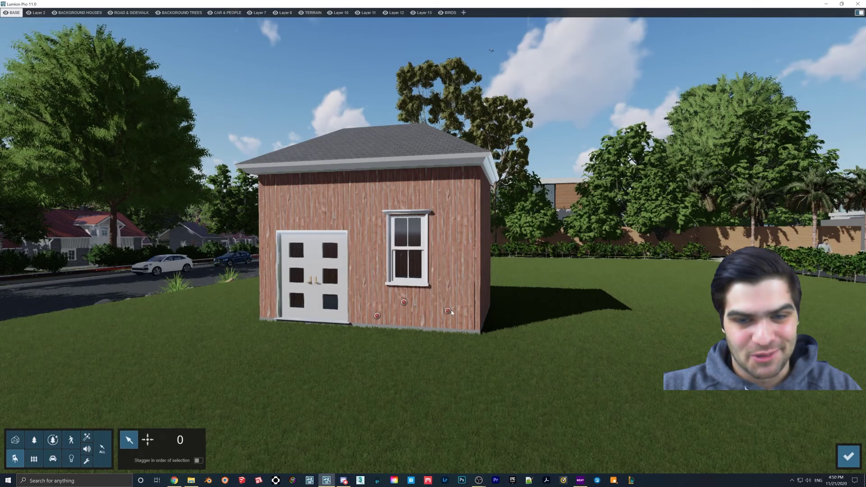
{"action": "key", "text": "w"}
{"action": "right_click_drag", "start_coordinate": [479, 283], "coordinate": [483, 302]}
{"action": "right_click_drag", "start_coordinate": [503, 262], "coordinate": [501, 245]}
{"action": "key", "text": "s"}
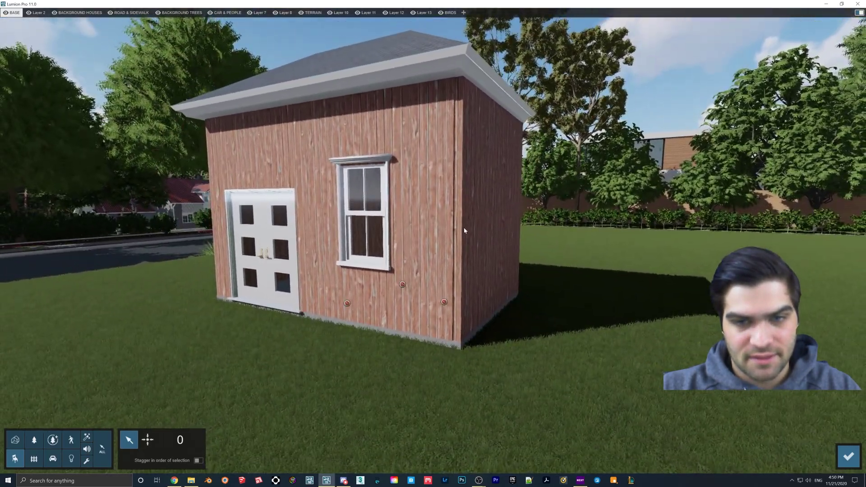
{"action": "left_click", "coordinate": [848, 457]}
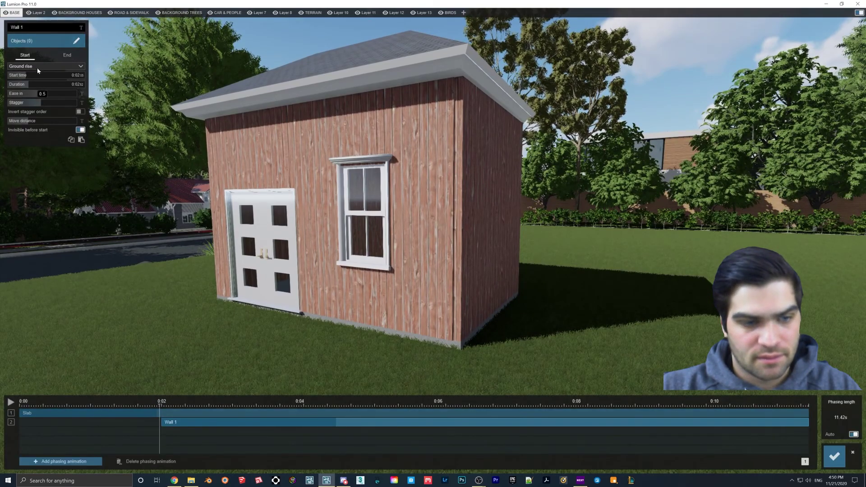
Step: Compare the objects assigned to the Slab and Wall 1 animations, save the phasing settings and return to Build mode
{"action": "left_click", "coordinate": [45, 413]}
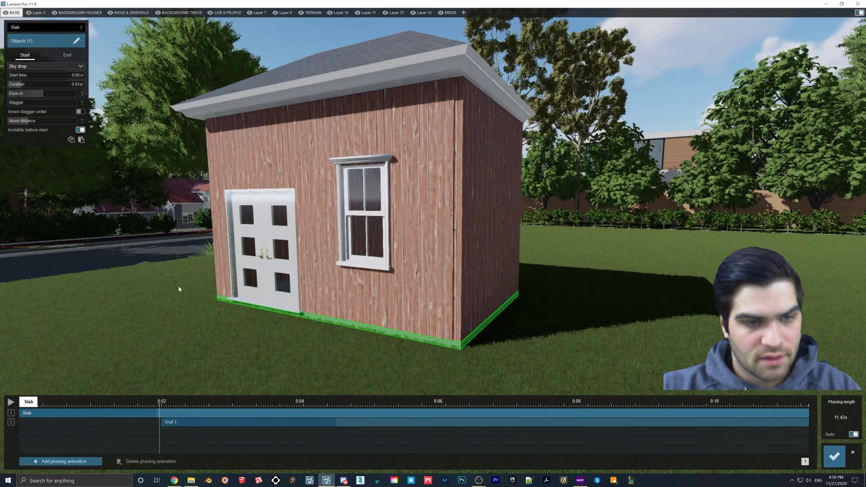
{"action": "left_click", "coordinate": [178, 422]}
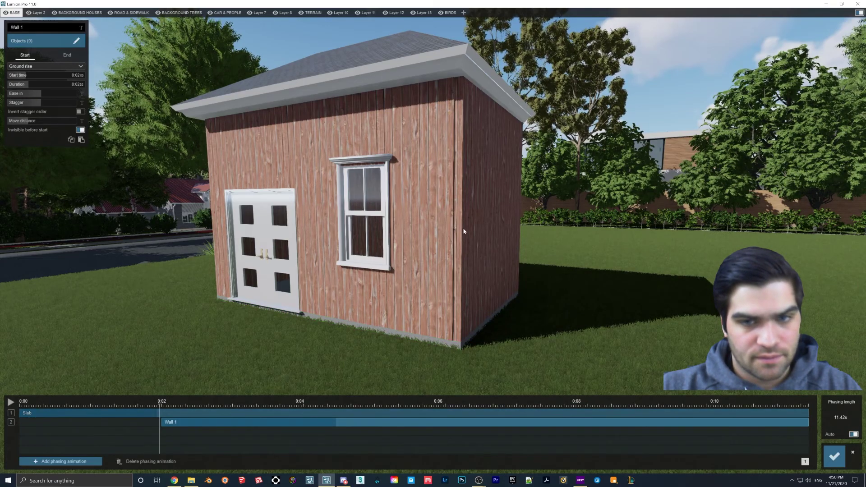
{"action": "left_click", "coordinate": [832, 454]}
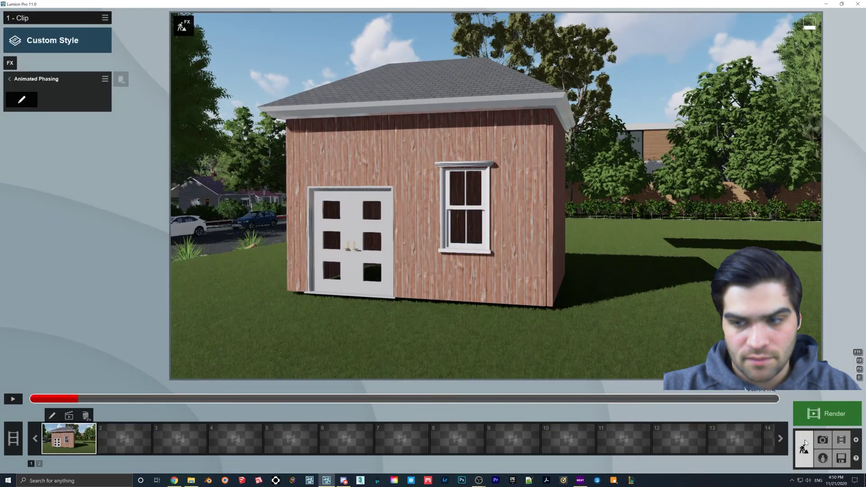
{"action": "left_click", "coordinate": [805, 444]}
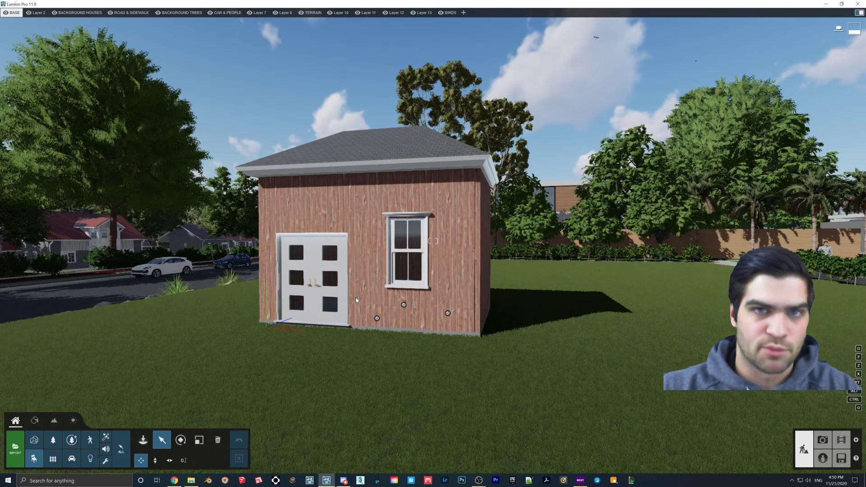
Step: Assign the house's two opposite side walls to the Wall 1 animation, play the phasing and save the changes
{"action": "mouse_move", "coordinate": [402, 310]}
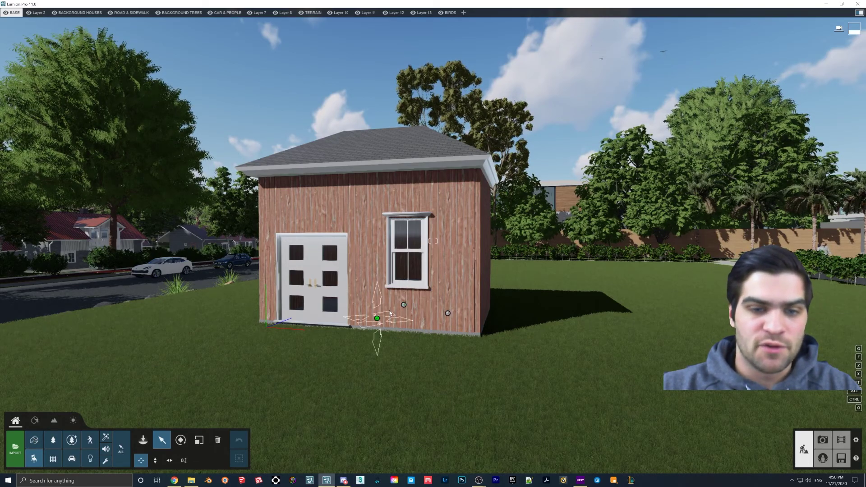
{"action": "left_click", "coordinate": [33, 440]}
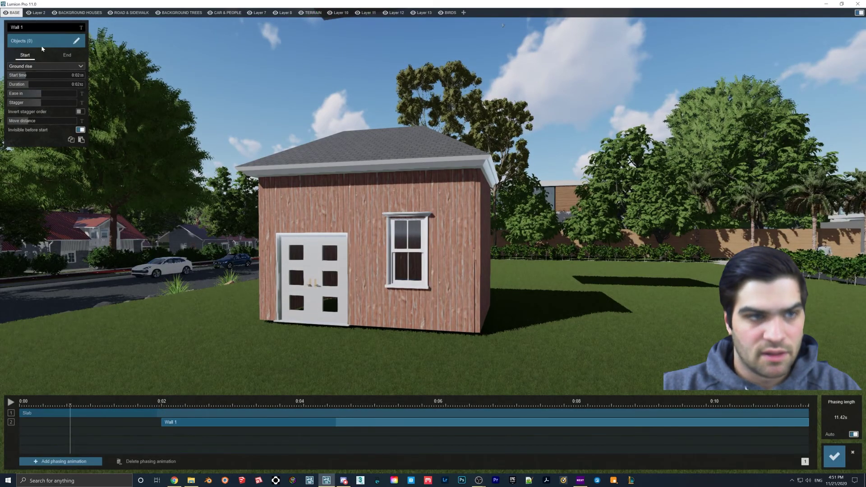
{"action": "left_click", "coordinate": [76, 40]}
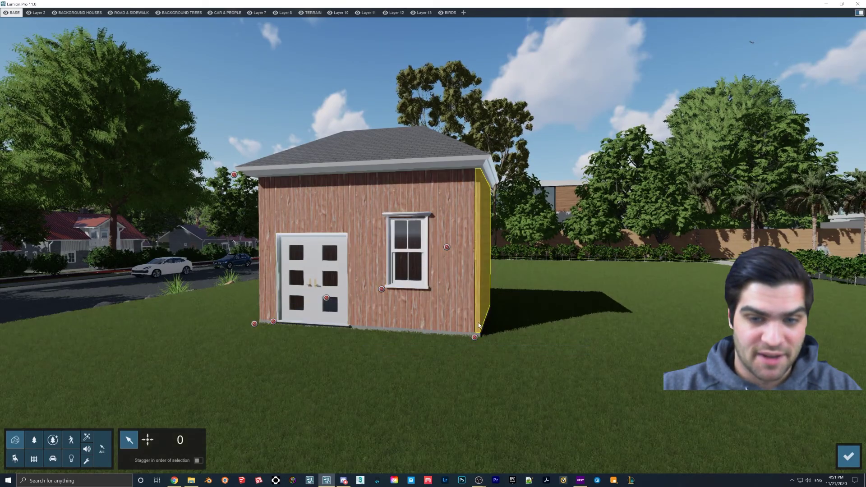
{"action": "left_click", "coordinate": [479, 325]}
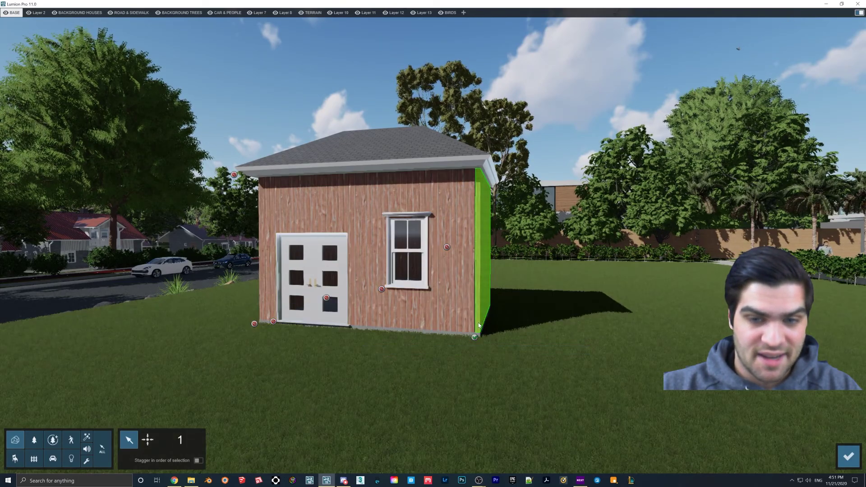
{"action": "left_click", "coordinate": [260, 300]}
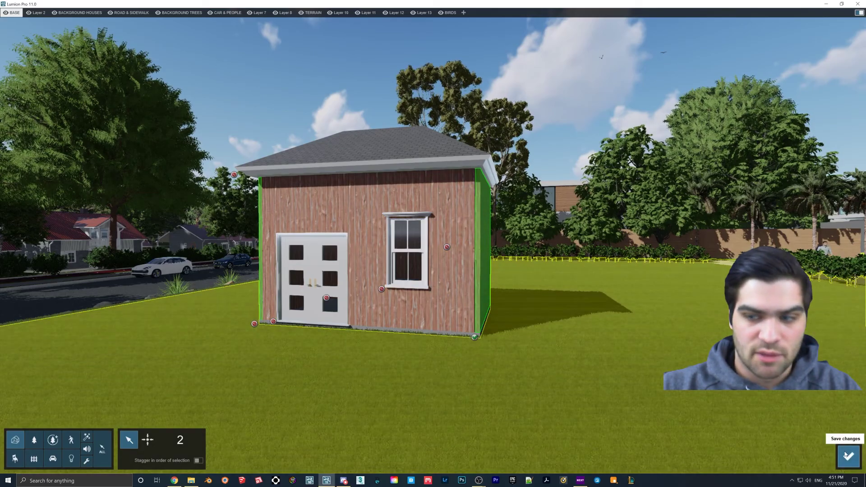
{"action": "left_click", "coordinate": [848, 456]}
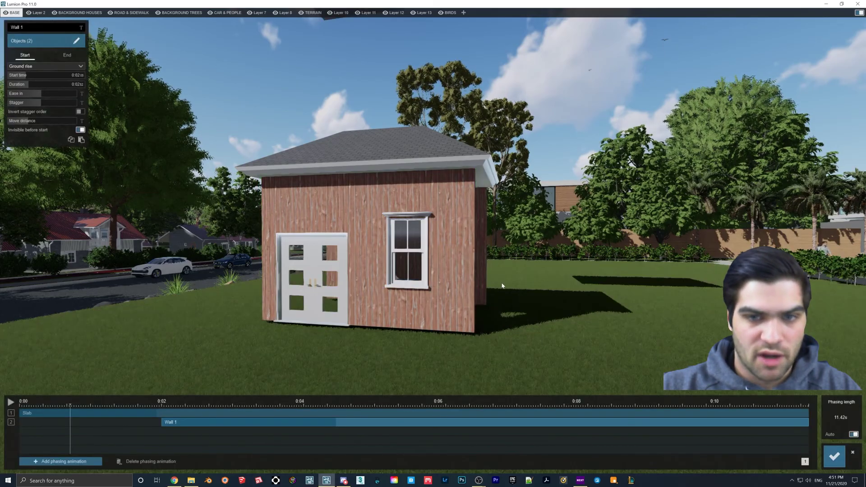
{"action": "left_click_drag", "start_coordinate": [6, 407], "coordinate": [15, 406]}
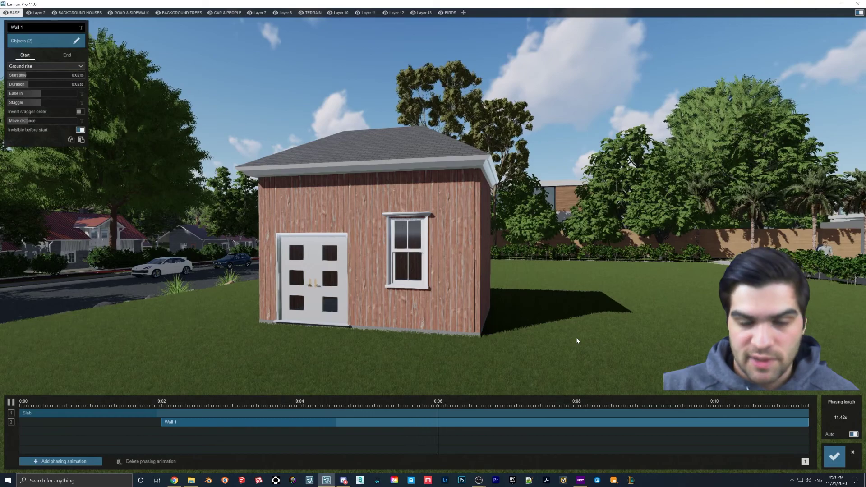
{"action": "left_click", "coordinate": [834, 456]}
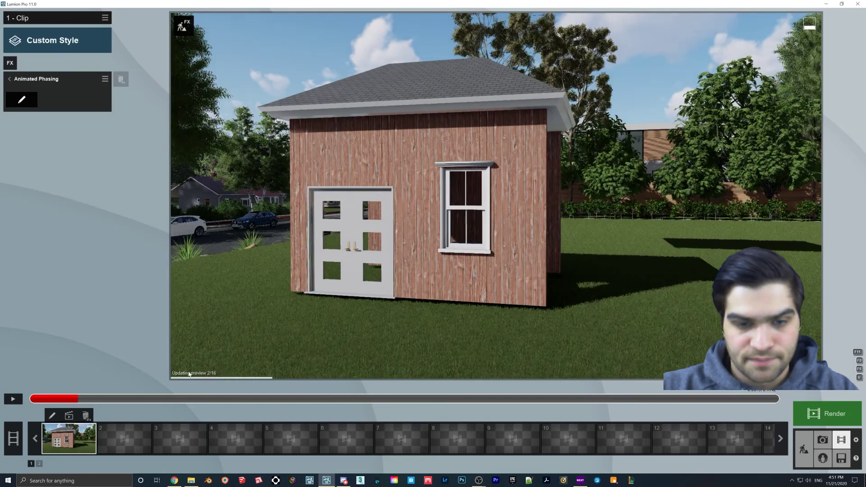
Step: Add a third phasing animation starting right after Wall 1, with Pop in, a duration of about 2.3 seconds, and ease in and stagger about 0.5
{"action": "left_click", "coordinate": [22, 100]}
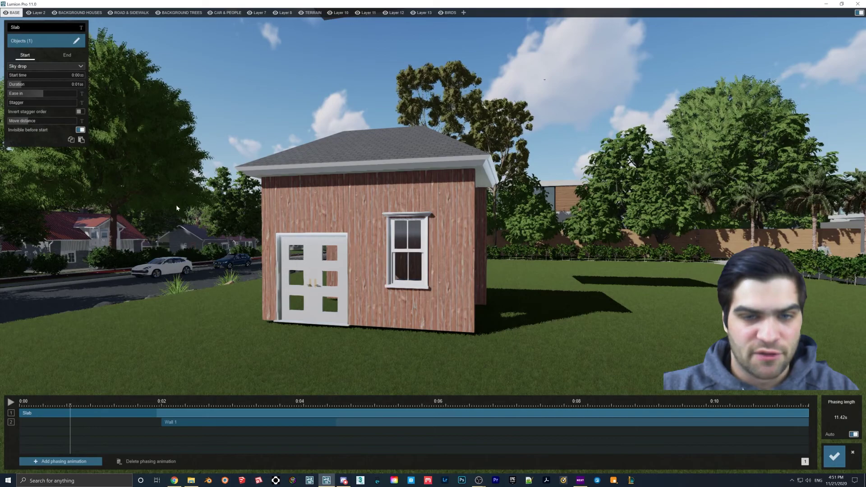
{"action": "left_click", "coordinate": [59, 462]}
{"action": "left_click_drag", "start_coordinate": [144, 430], "coordinate": [364, 437]}
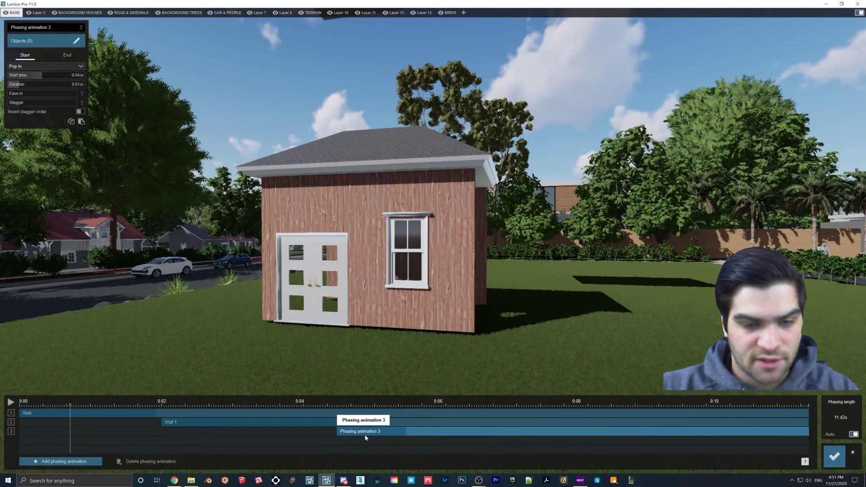
{"action": "left_click_drag", "start_coordinate": [26, 85], "coordinate": [35, 86]}
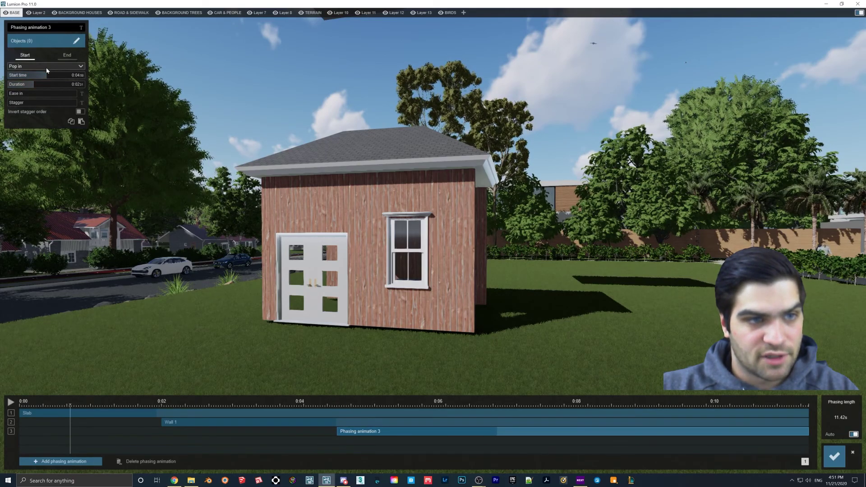
{"action": "left_click", "coordinate": [38, 66]}
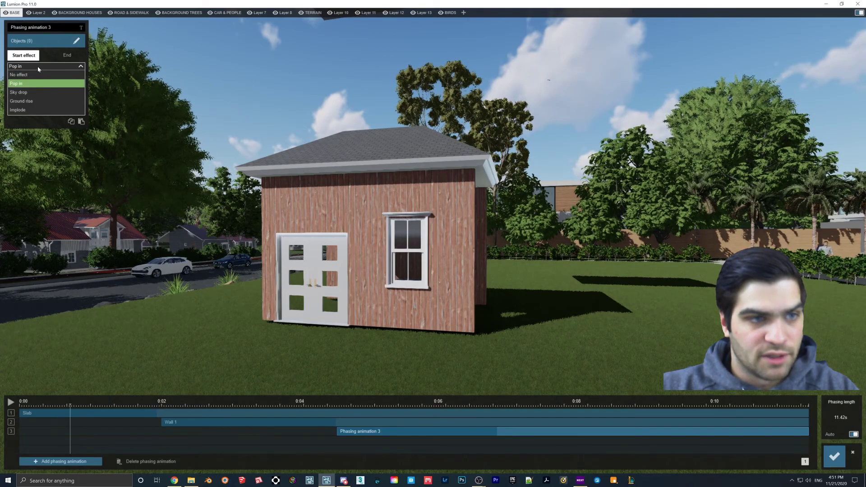
{"action": "left_click", "coordinate": [31, 83]}
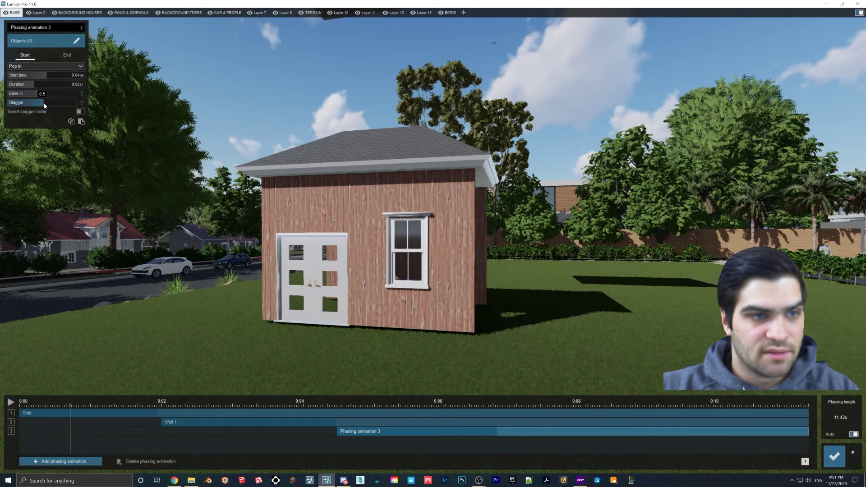
Step: Try to assign the front wall and the back wall to the third phasing animation and save the object selection
{"action": "left_click", "coordinate": [77, 41]}
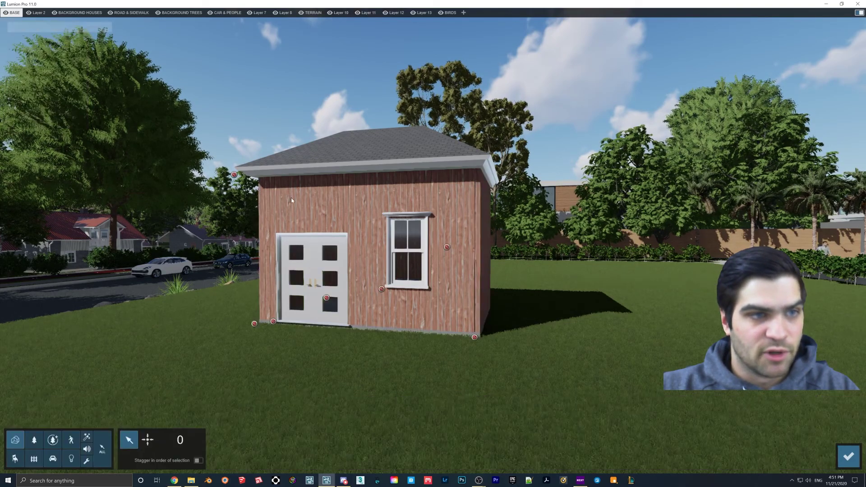
{"action": "left_click", "coordinate": [363, 308]}
{"action": "key", "text": "w"}
{"action": "right_click_drag", "start_coordinate": [409, 290], "coordinate": [443, 283]}
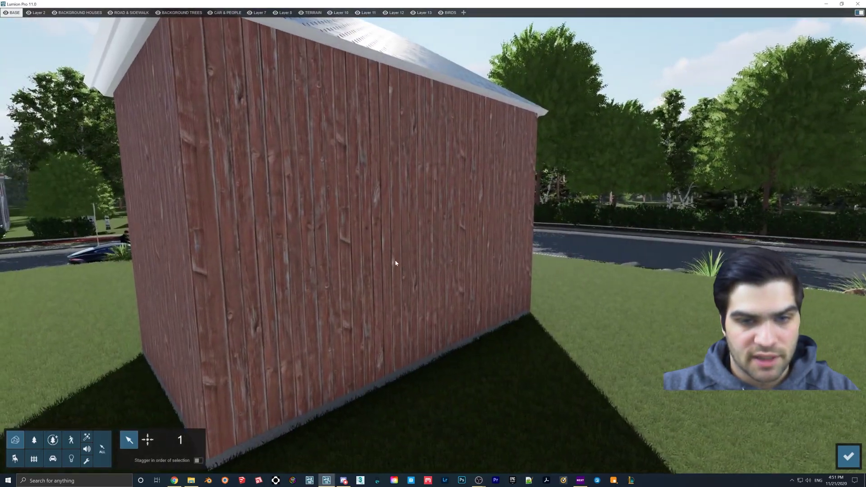
{"action": "left_click", "coordinate": [392, 259]}
{"action": "right_click_drag", "start_coordinate": [392, 259], "coordinate": [346, 255]}
{"action": "key", "text": "w"}
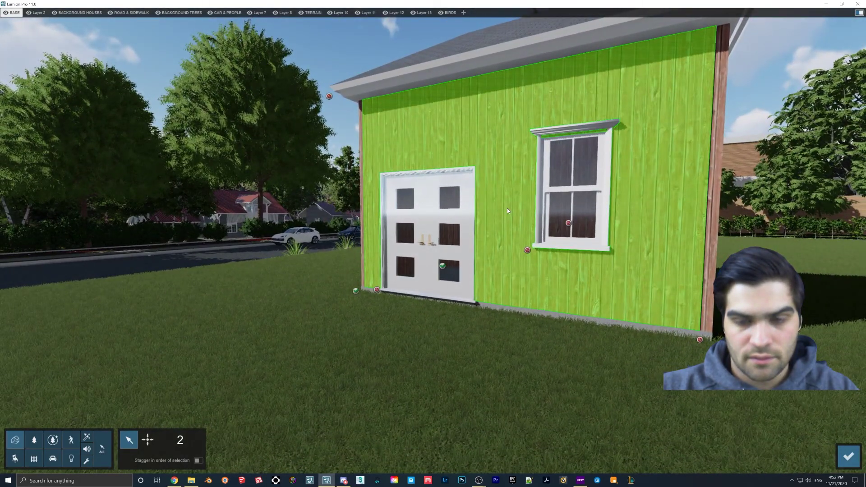
{"action": "left_click", "coordinate": [507, 208]}
{"action": "right_click_drag", "start_coordinate": [507, 207], "coordinate": [495, 231]}
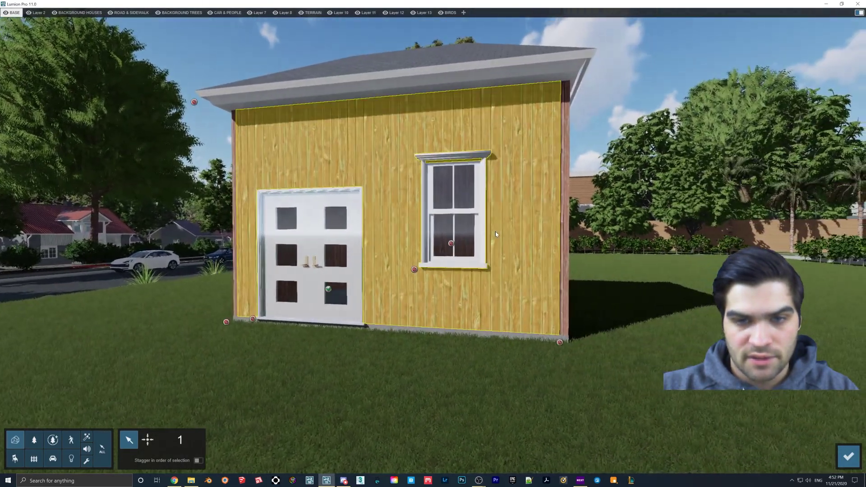
{"action": "left_click", "coordinate": [848, 457]}
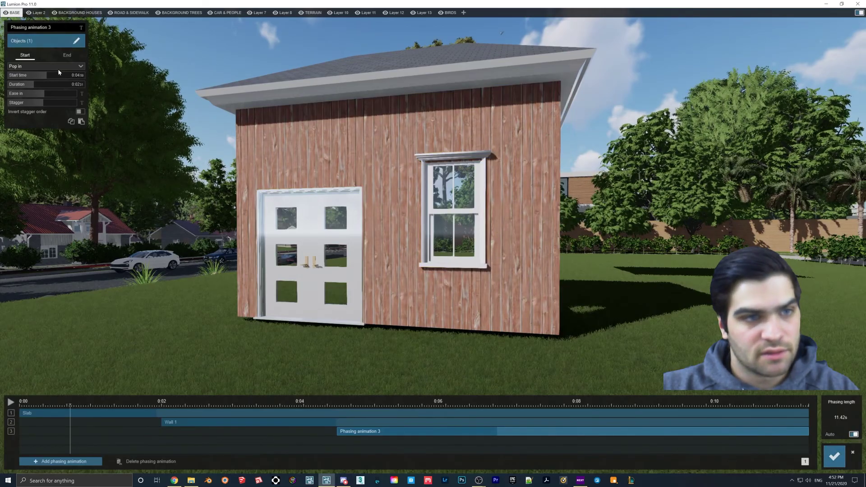
Step: Edit the third animation's object selection again and reselect the back wall
{"action": "left_click", "coordinate": [39, 47]}
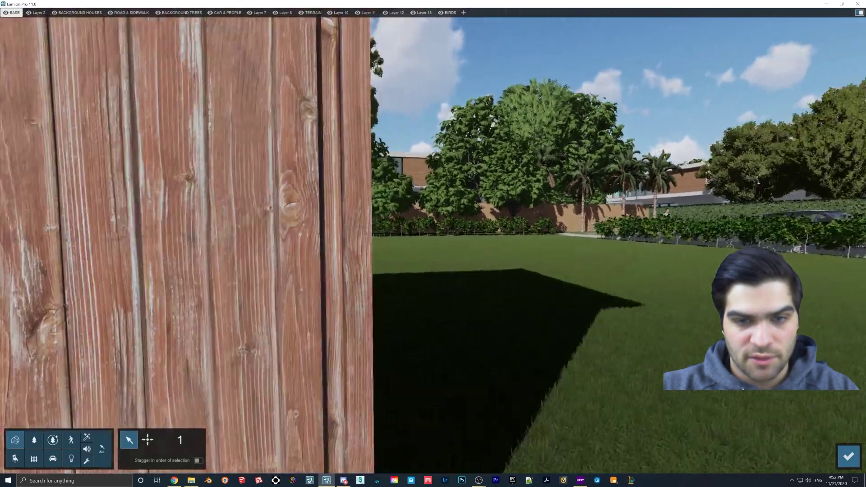
{"action": "key", "text": "w"}
{"action": "right_click_drag", "start_coordinate": [631, 244], "coordinate": [351, 290]}
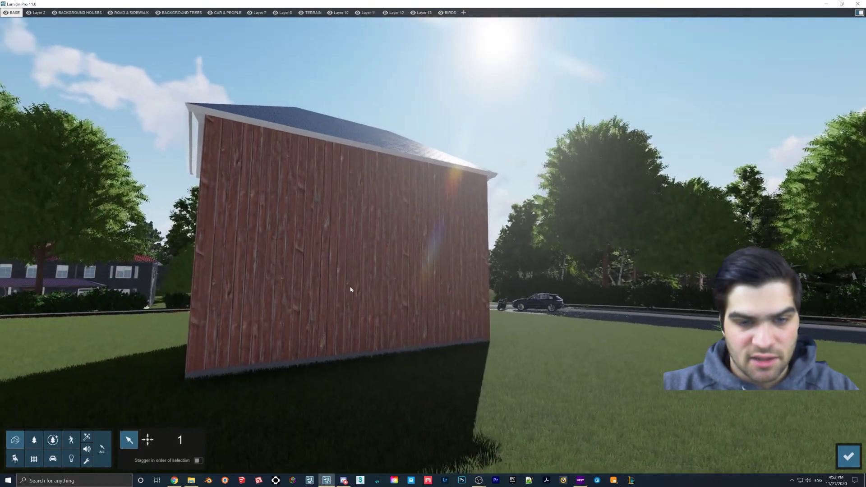
{"action": "left_click", "coordinate": [373, 300]}
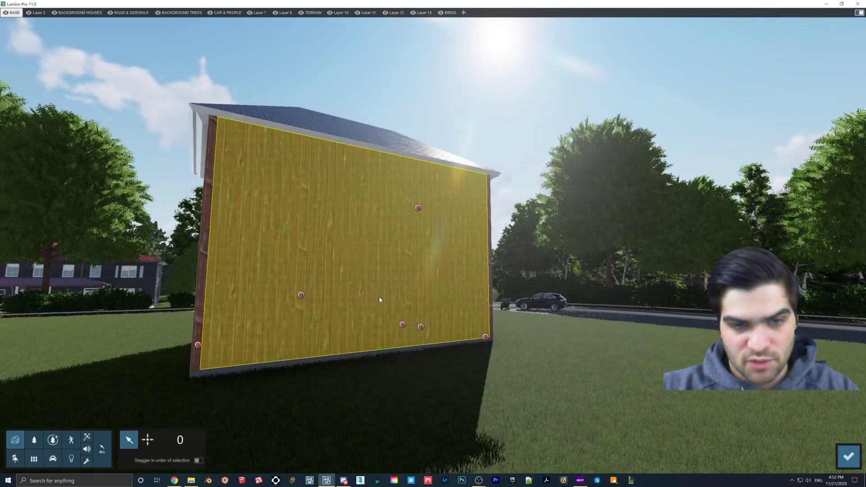
{"action": "left_click", "coordinate": [431, 311]}
Step: Add the front wall around the door and window to the third animation's saved object selection and rename the animation Wall2
{"action": "right_click_drag", "start_coordinate": [430, 311], "coordinate": [480, 285]}
{"action": "key", "text": "w"}
{"action": "key", "text": "s"}
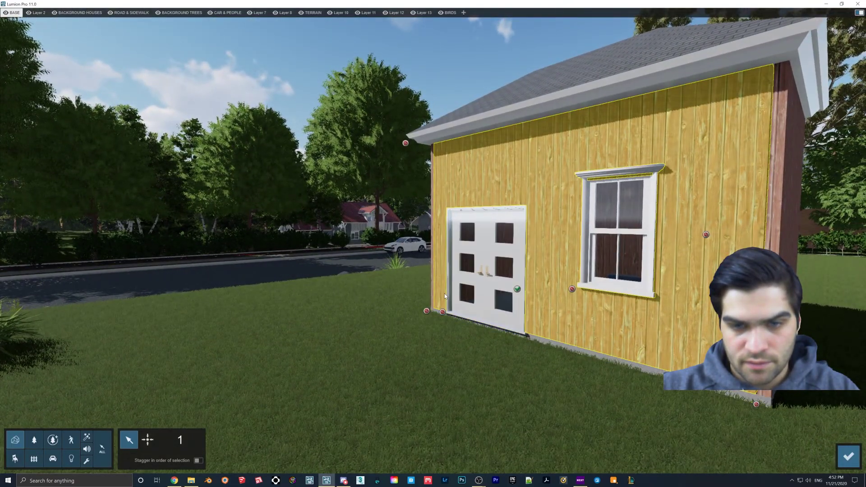
{"action": "left_click", "coordinate": [572, 289]}
{"action": "right_click_drag", "start_coordinate": [527, 286], "coordinate": [556, 290]}
{"action": "left_click", "coordinate": [504, 287], "text": "ctrl"}
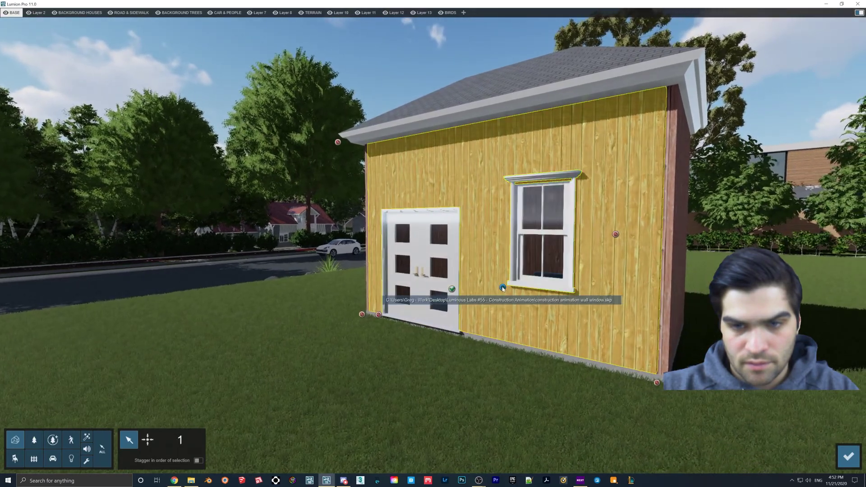
{"action": "left_click", "coordinate": [616, 235], "text": "ctrl"}
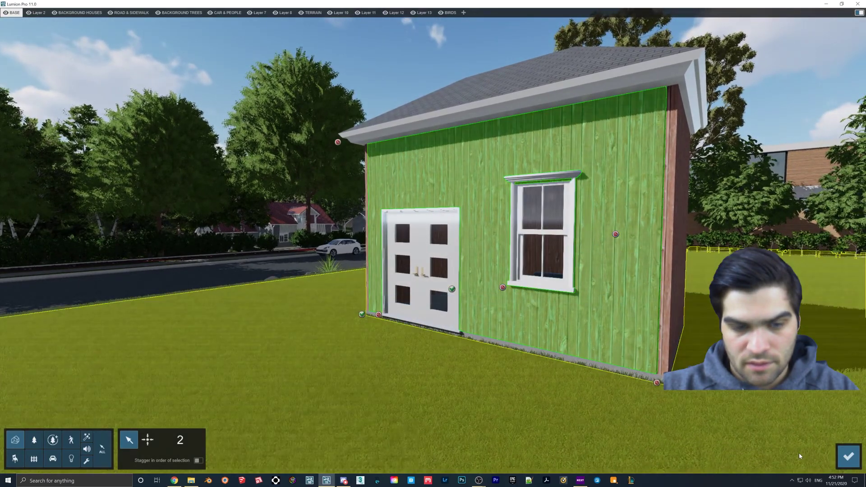
{"action": "left_click", "coordinate": [849, 456]}
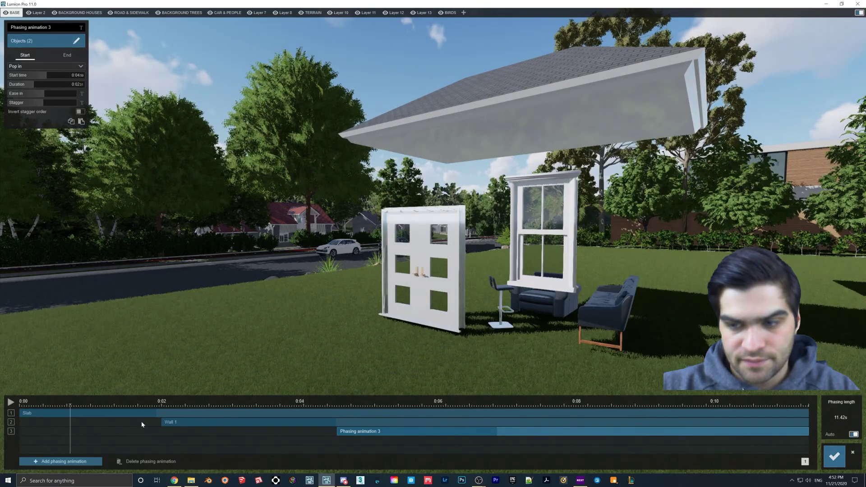
{"action": "left_click", "coordinate": [32, 28]}
{"action": "type", "text": "Wall2"}
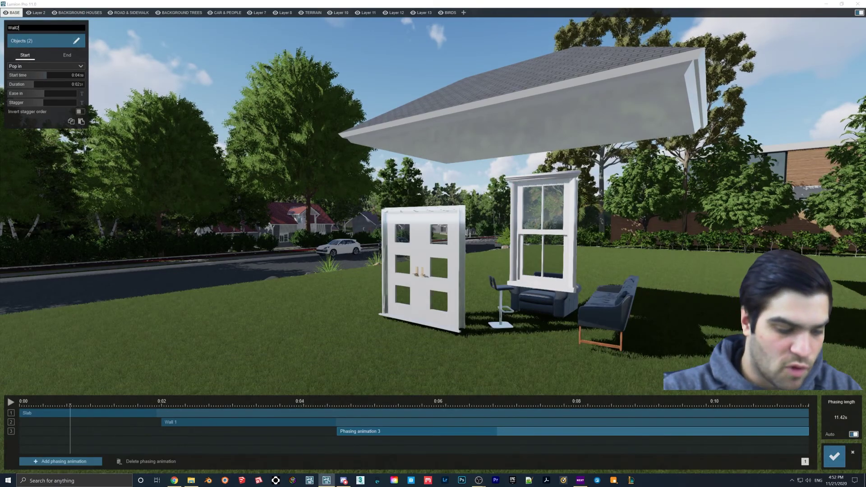
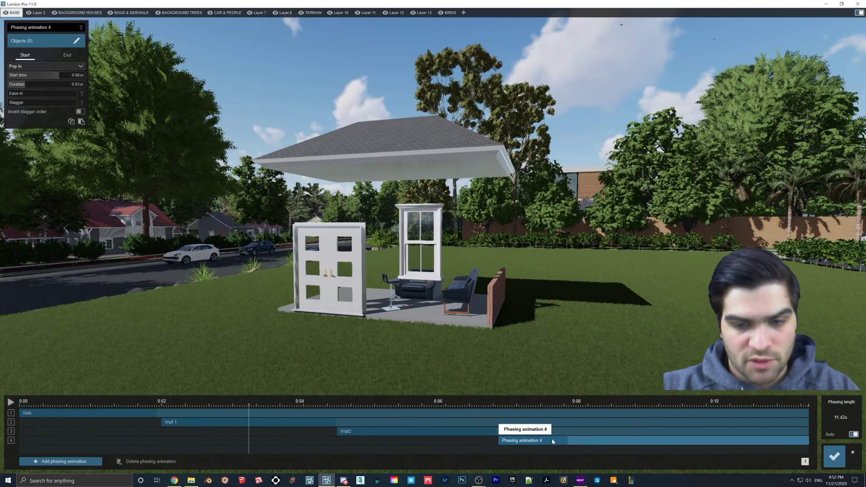
Step: Align the fourth phasing animation's start with the end of Wall2's effect and name it Doors&Window&Roof
{"action": "left_click_drag", "start_coordinate": [552, 441], "coordinate": [551, 442]}
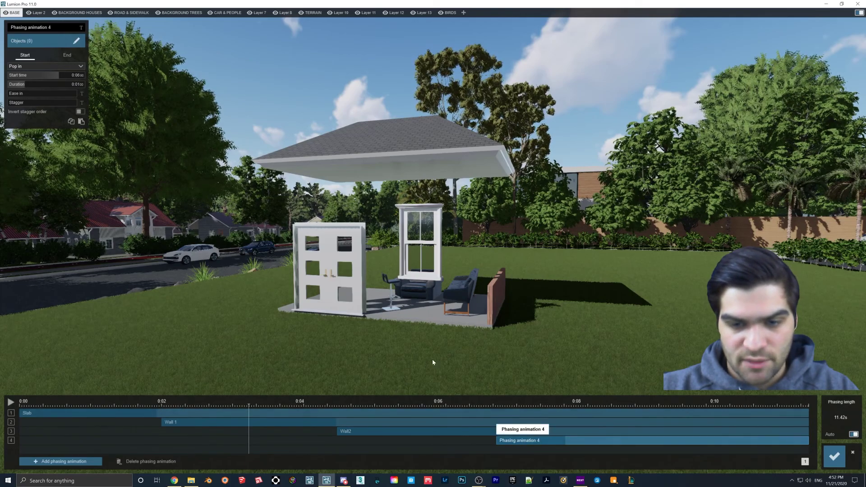
{"action": "left_click", "coordinate": [54, 30]}
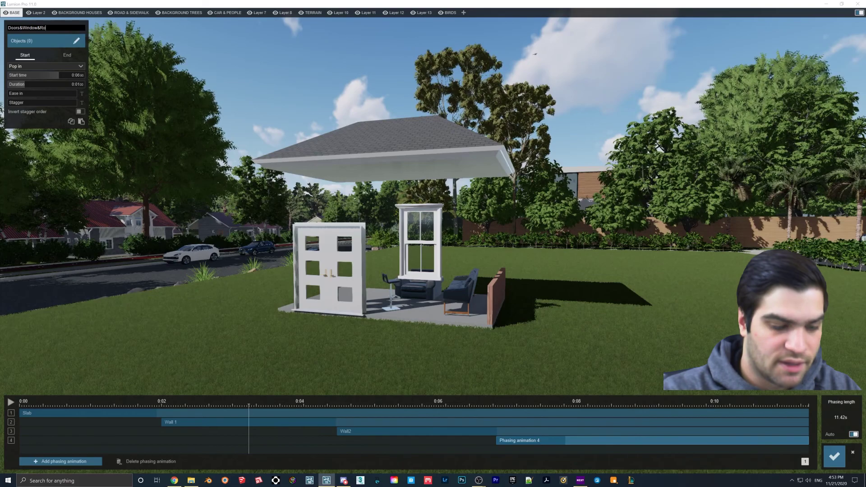
Step: Assign the roof, window and doors to the Doors&Window&Roof animation and set it to Implode with a duration of about 2 seconds
{"action": "left_click", "coordinate": [76, 41]}
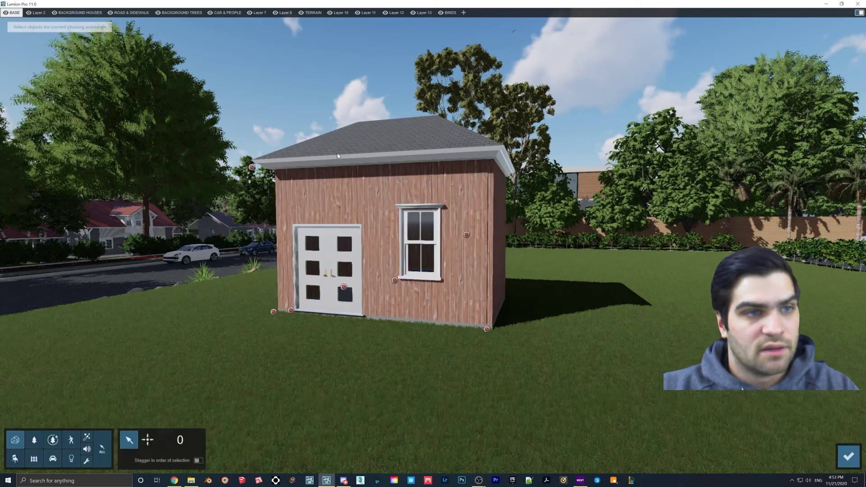
{"action": "left_click", "coordinate": [383, 135]}
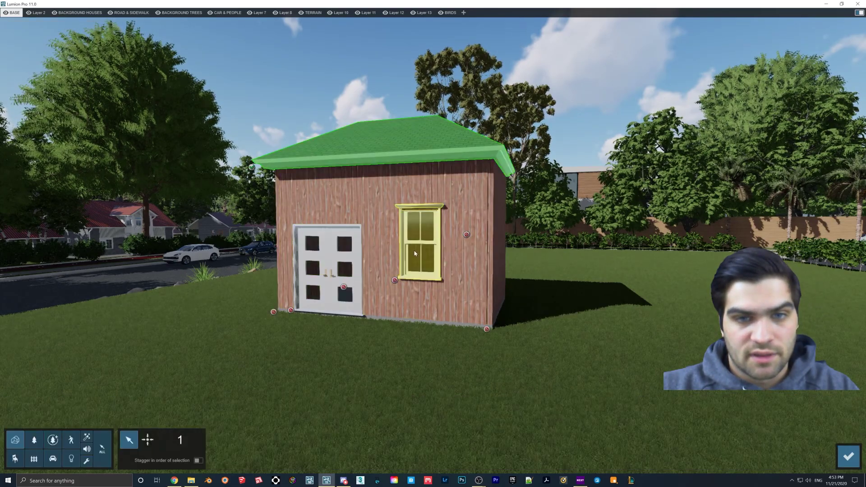
{"action": "left_click", "coordinate": [420, 244]}
{"action": "left_click", "coordinate": [321, 262]}
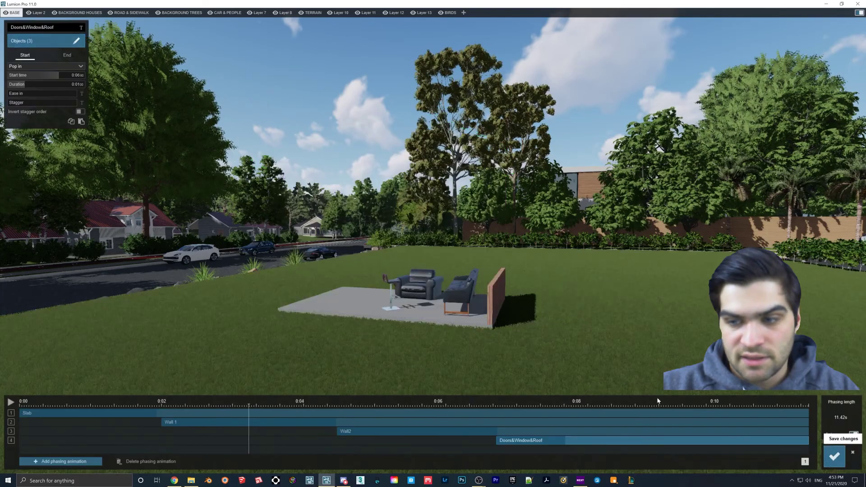
{"action": "left_click", "coordinate": [849, 457]}
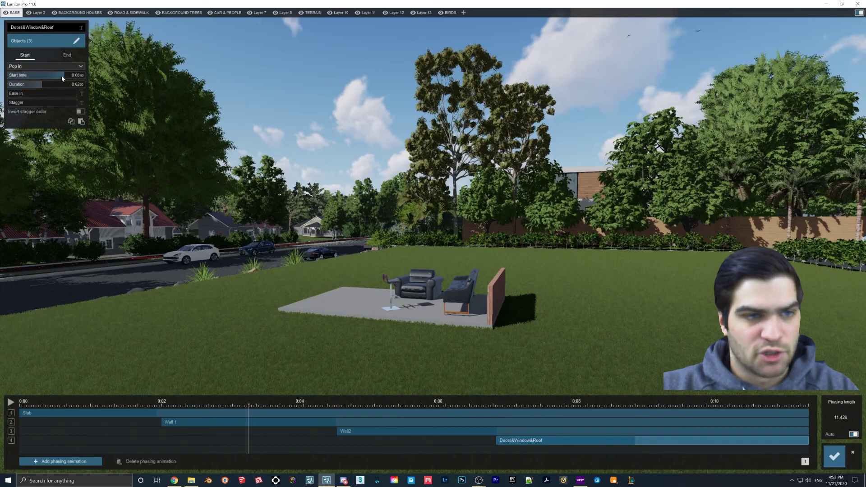
{"action": "left_click", "coordinate": [44, 67]}
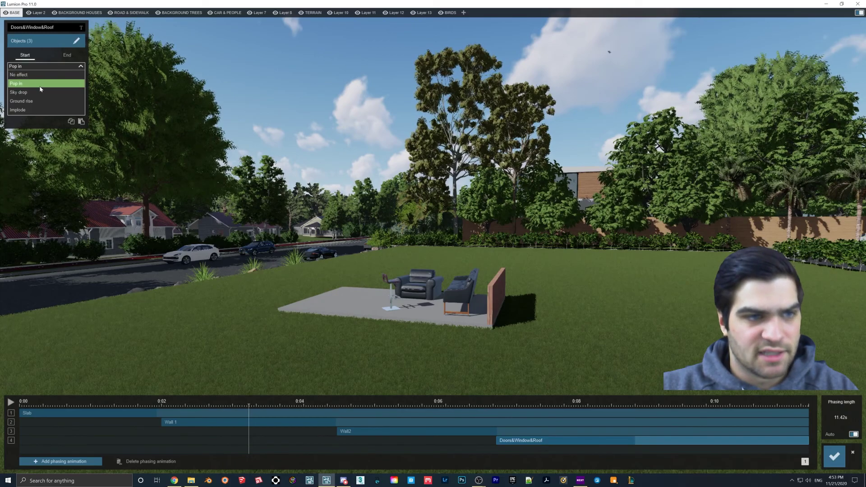
{"action": "left_click", "coordinate": [35, 110]}
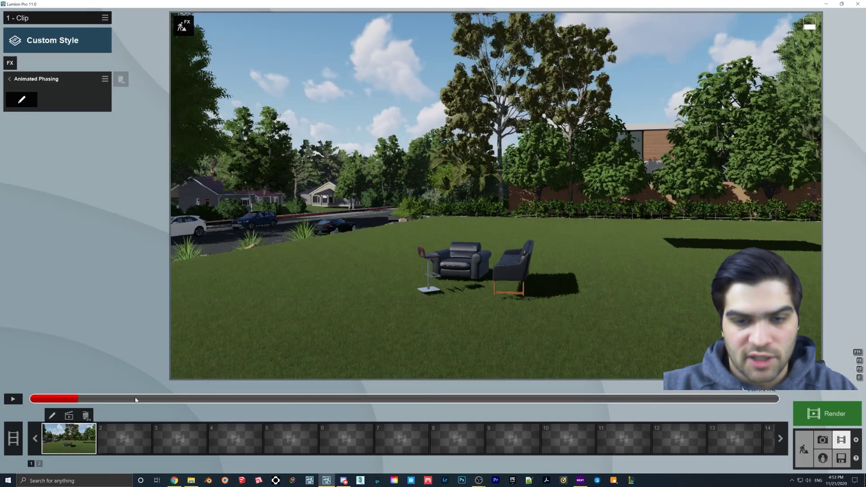
Step: Play the clip from its beginning to check the timing of the phasing animations
{"action": "left_click_drag", "start_coordinate": [70, 400], "coordinate": [17, 400]}
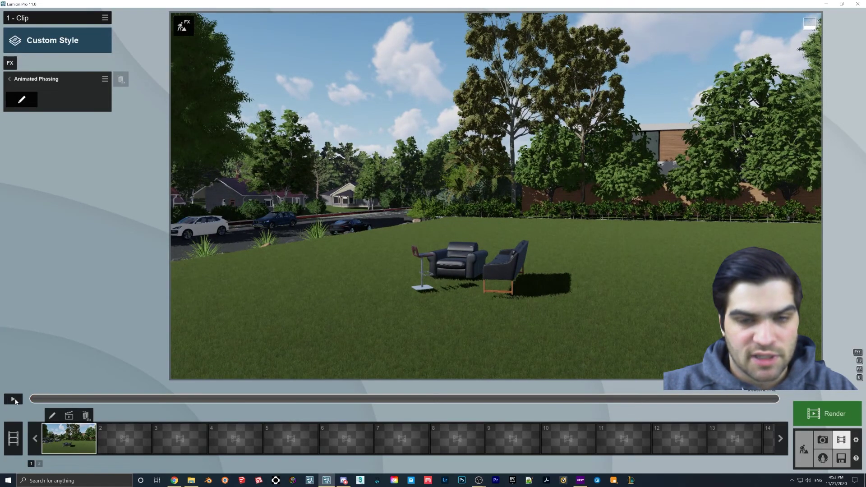
{"action": "left_click", "coordinate": [14, 399]}
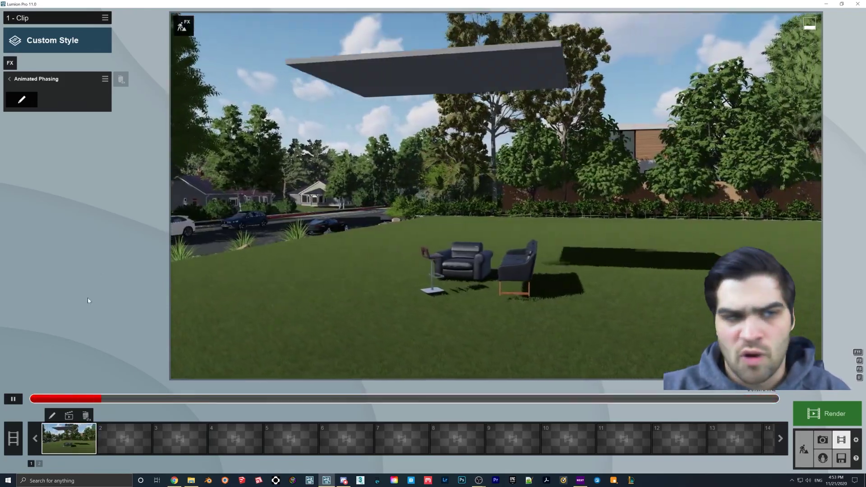
{"action": "left_click", "coordinate": [13, 399]}
Step: Shift the Doors&Window&Roof animation to start slightly earlier, overlapping the end of Wall2's effect, and save the phasing
{"action": "left_click", "coordinate": [20, 100]}
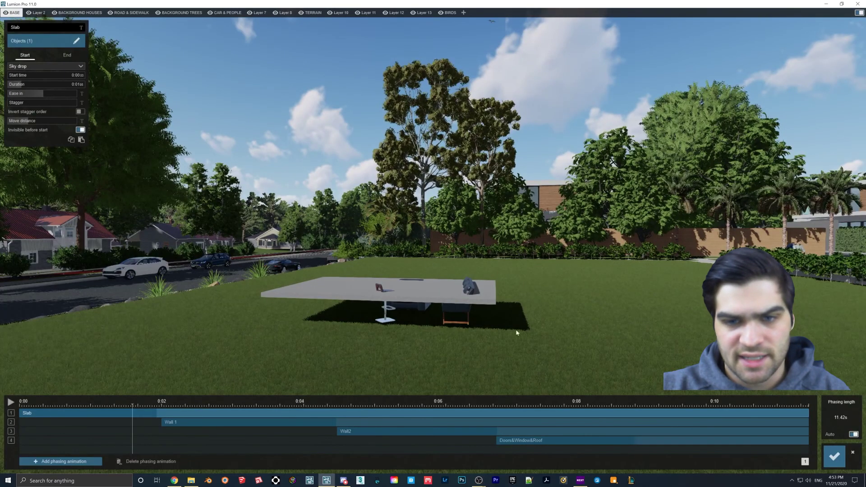
{"action": "left_click_drag", "start_coordinate": [532, 442], "coordinate": [504, 442]}
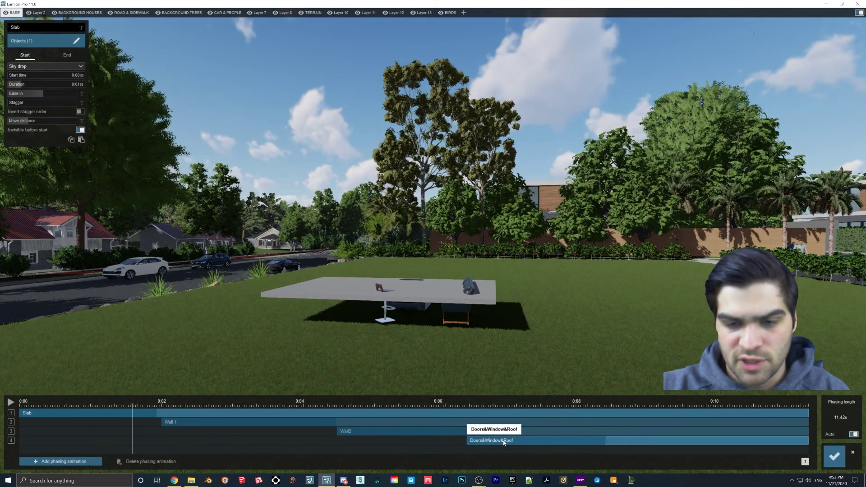
{"action": "left_click", "coordinate": [498, 444]}
{"action": "left_click", "coordinate": [834, 457]}
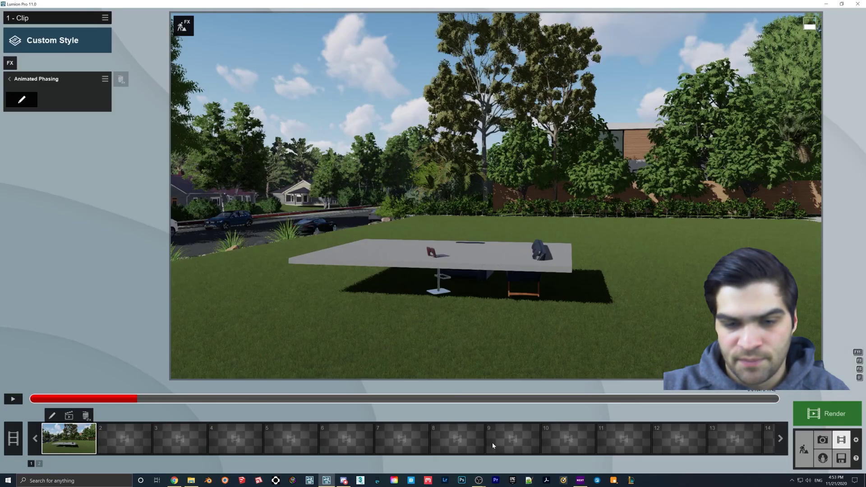
Step: Preview the clip, then slightly lengthen the duration of the Doors&Window&Roof animation and save the phasing
{"action": "left_click", "coordinate": [15, 400]}
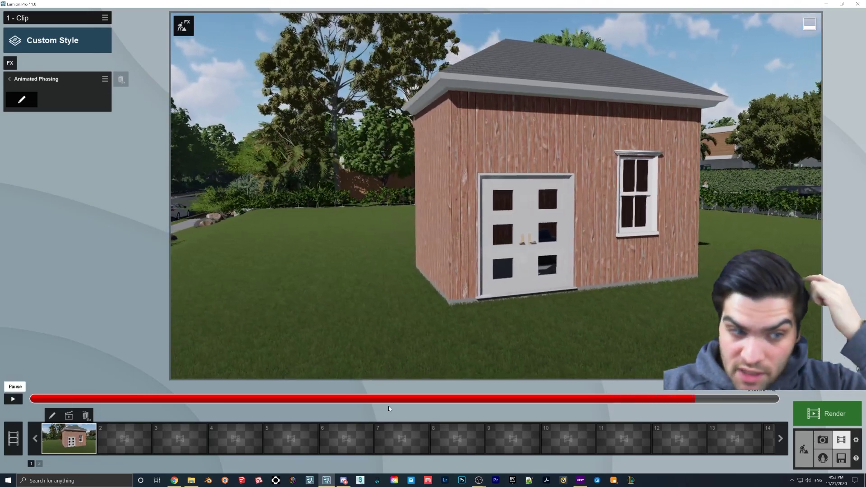
{"action": "left_click", "coordinate": [13, 399]}
{"action": "left_click", "coordinate": [22, 99]}
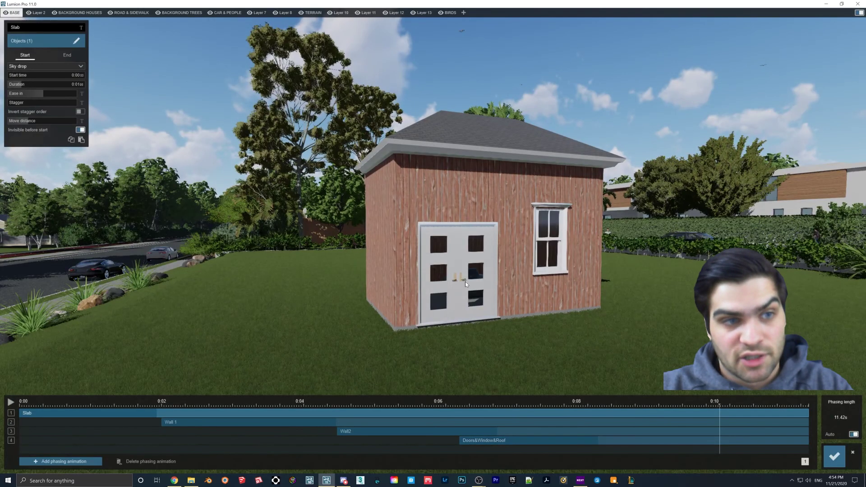
{"action": "left_click", "coordinate": [580, 442]}
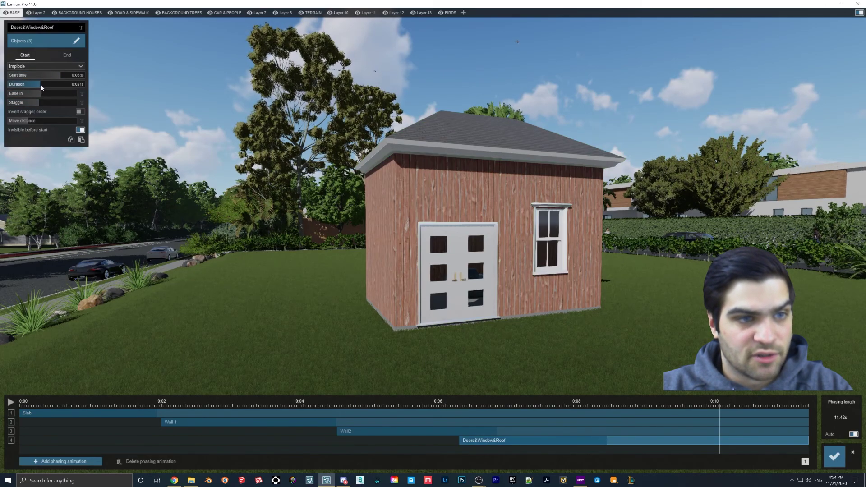
{"action": "left_click_drag", "start_coordinate": [44, 87], "coordinate": [45, 85]}
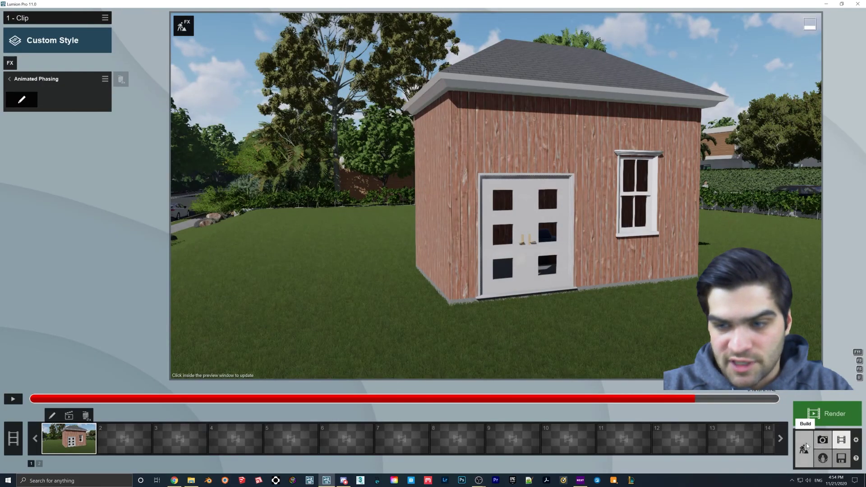
Step: Return to Build mode and adjust the height of the sofa inside the house so it rests on the floor
{"action": "left_click", "coordinate": [806, 447]}
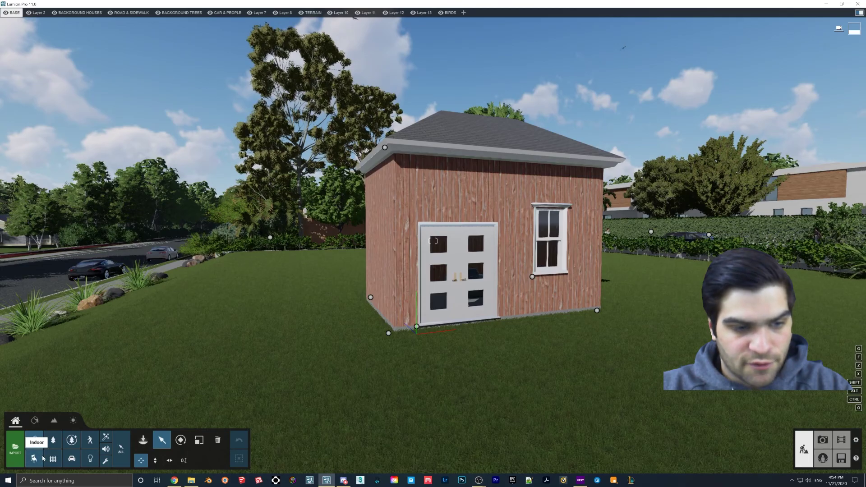
{"action": "key", "text": "w"}
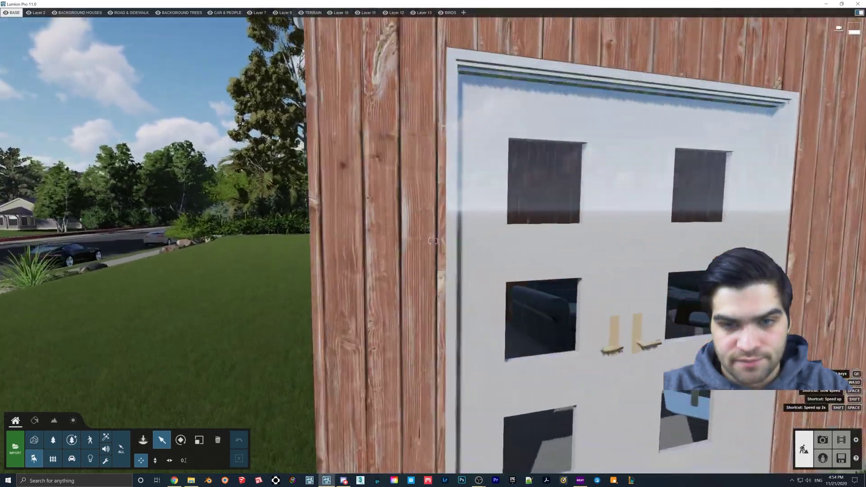
{"action": "key", "text": "w"}
{"action": "right_click_drag", "start_coordinate": [433, 288], "coordinate": [479, 335]}
{"action": "key", "text": "w"}
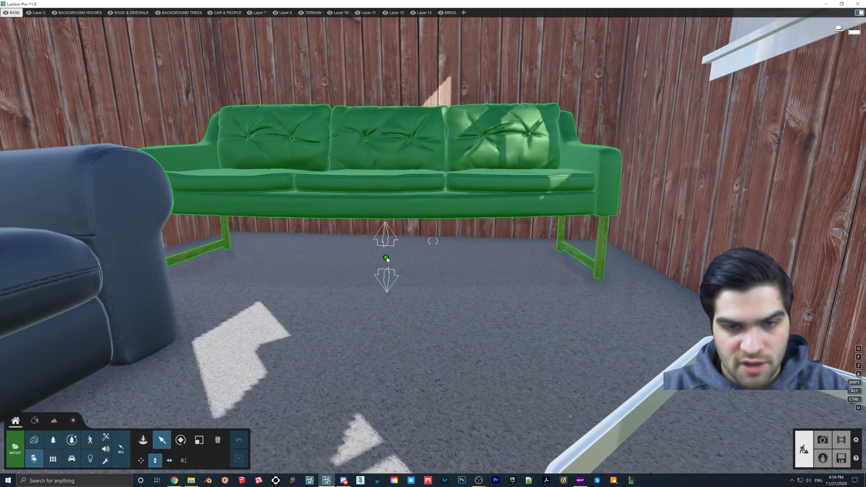
{"action": "mouse_move", "coordinate": [384, 264]}
{"action": "left_mouse_down"}
{"action": "mouse_move", "coordinate": [384, 278]}
{"action": "mouse_move", "coordinate": [385, 270]}
{"action": "left_mouse_up"}
{"action": "key", "text": "s"}
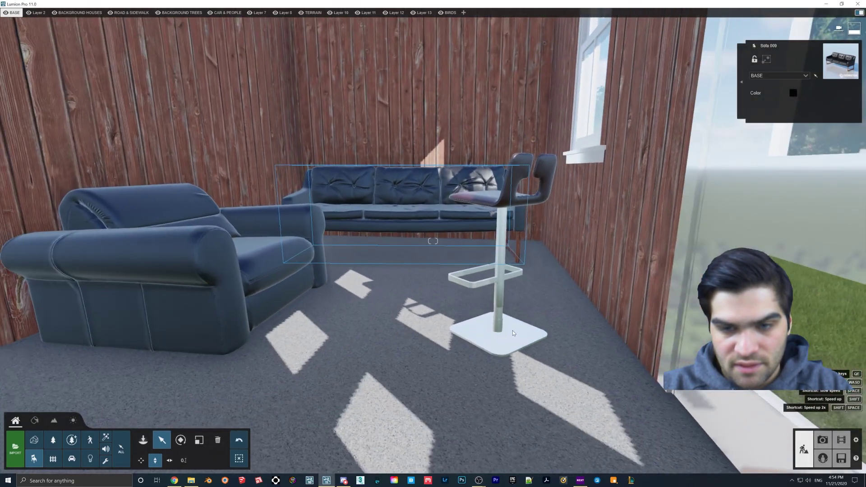
Step: Adjust the bar chair's height so its base rests on the floor, then return to a view outside the house
{"action": "left_click_drag", "start_coordinate": [496, 333], "coordinate": [497, 338]}
{"action": "right_click_drag", "start_coordinate": [497, 339], "coordinate": [488, 315]}
{"action": "key", "text": "w"}
{"action": "key", "text": "s"}
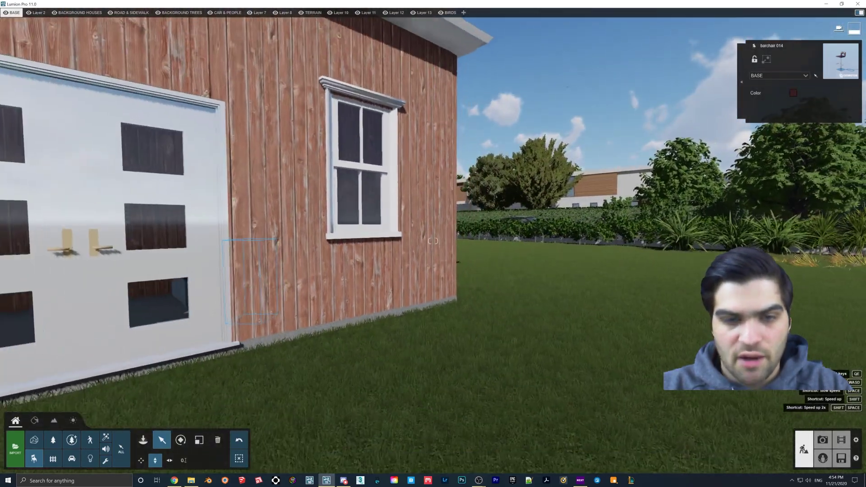
{"action": "key", "text": "s"}
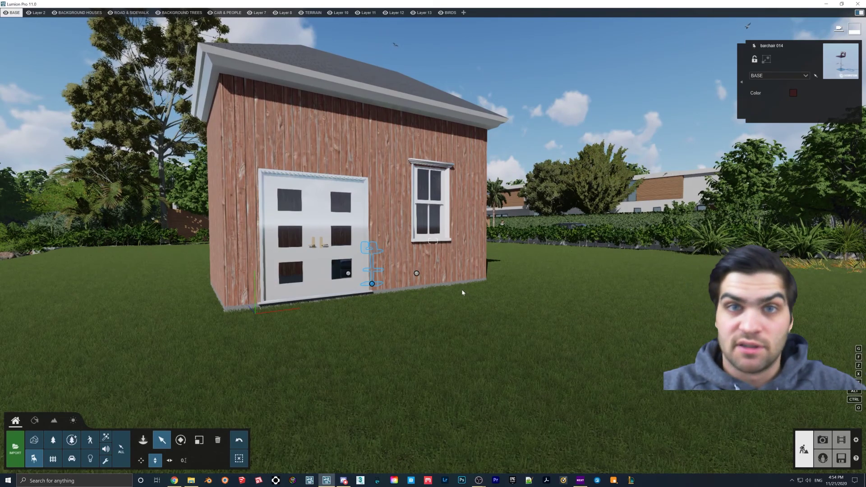
Step: Add a fifth phasing animation to the clip, name it Furniture, and assign the armchair, sofa and bar chair to it
{"action": "left_click", "coordinate": [841, 440]}
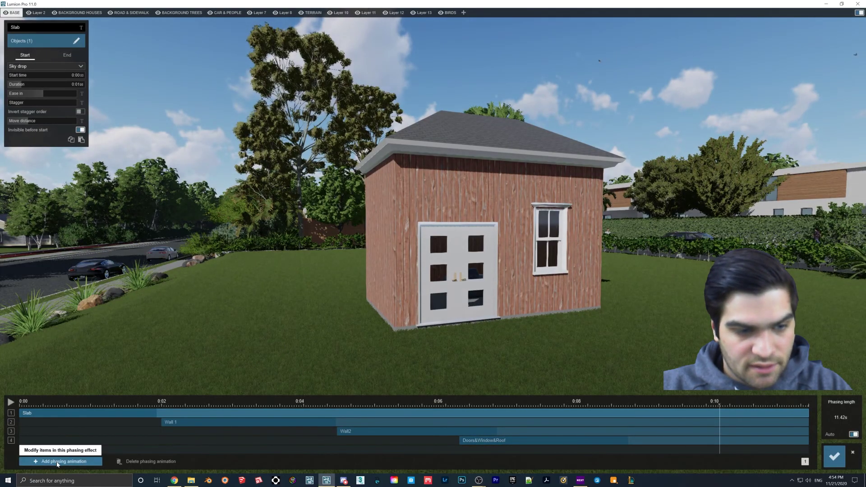
{"action": "left_click", "coordinate": [82, 460]}
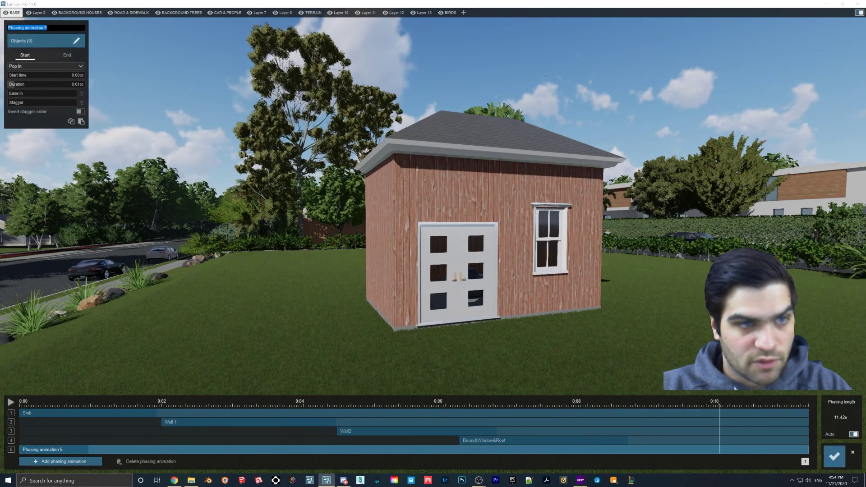
{"action": "left_click", "coordinate": [51, 44]}
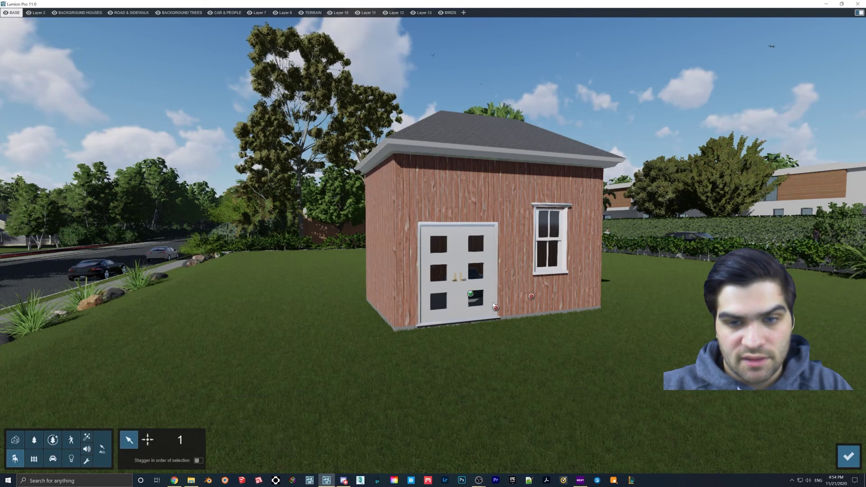
{"action": "left_click", "coordinate": [847, 457]}
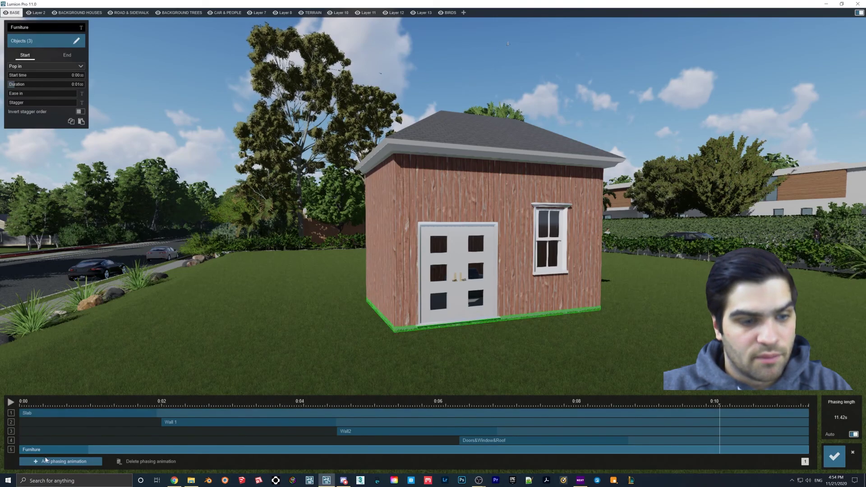
Step: Start the Furniture animation at about 0.75 seconds with a Sky drop effect lasting about 1.7 seconds, and save the phasing
{"action": "left_click_drag", "start_coordinate": [65, 453], "coordinate": [95, 455]}
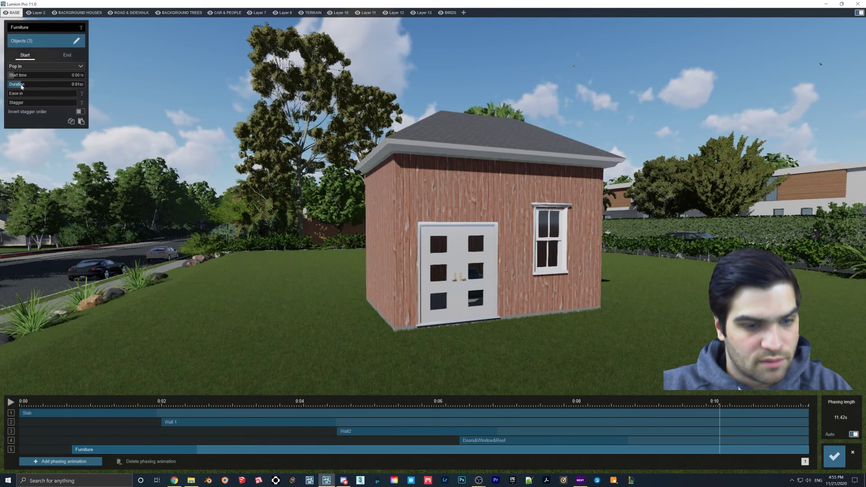
{"action": "left_click", "coordinate": [38, 66]}
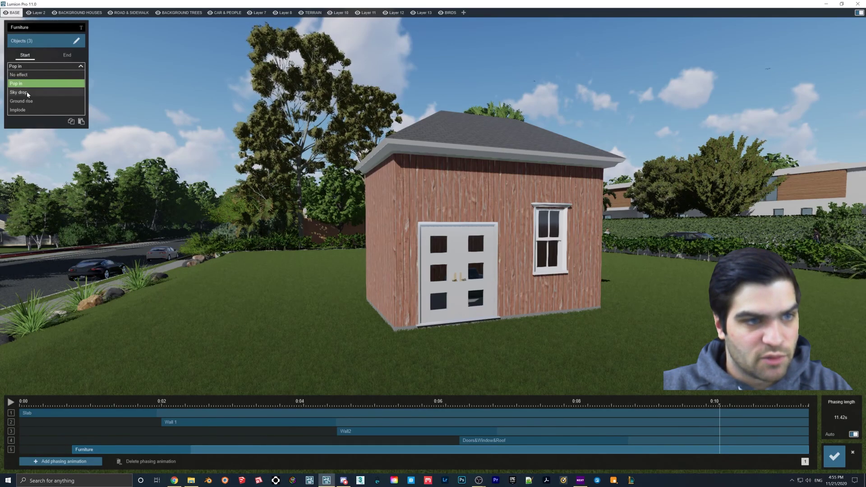
{"action": "left_click", "coordinate": [27, 94]}
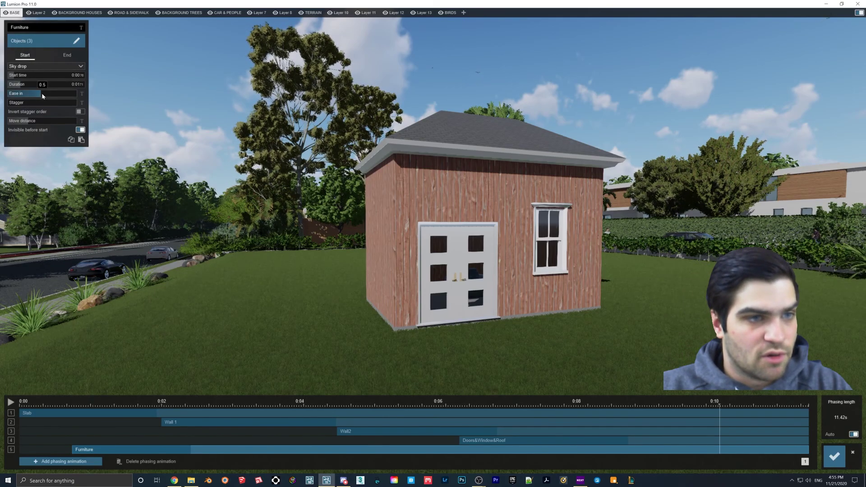
{"action": "left_click", "coordinate": [834, 456]}
{"action": "left_click", "coordinate": [14, 398]}
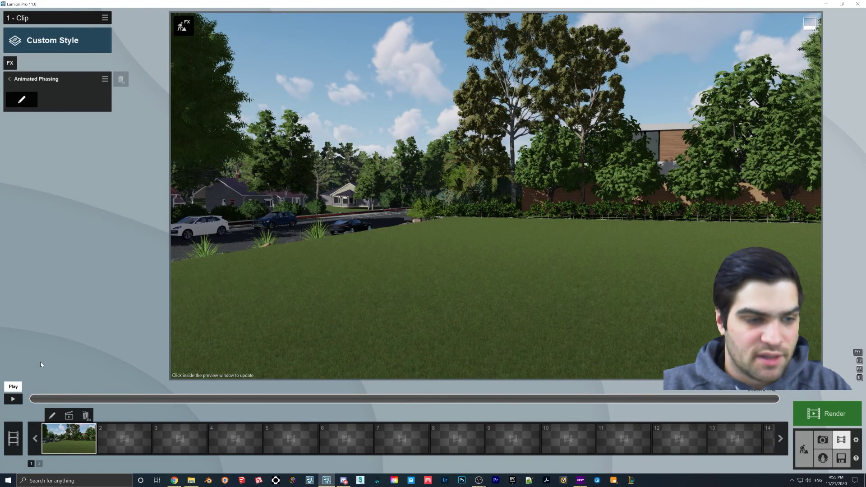
{"action": "left_click", "coordinate": [20, 83]}
{"action": "left_click", "coordinate": [12, 65]}
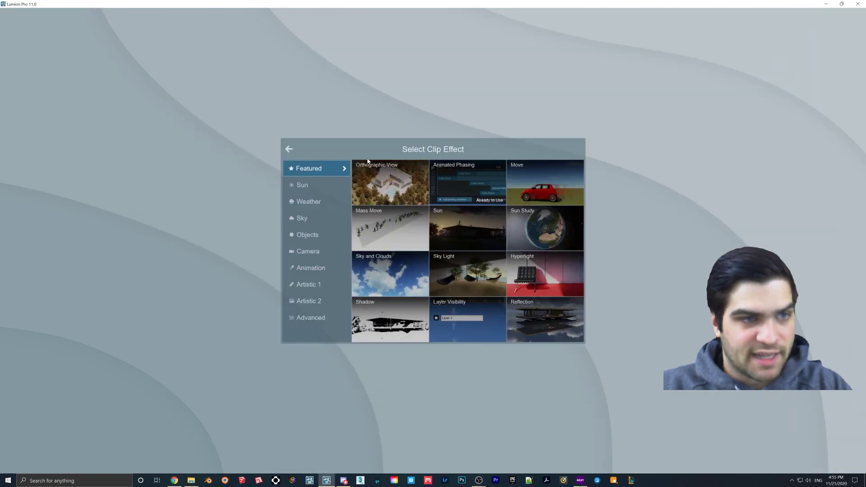
{"action": "left_click", "coordinate": [311, 186]}
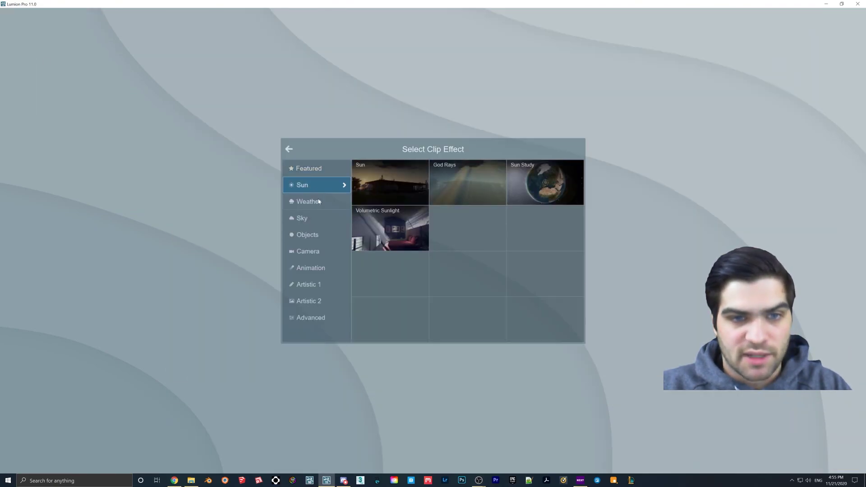
{"action": "left_click", "coordinate": [275, 148]}
Step: Apply the Realistic style to the clip and play it from the start
{"action": "left_click", "coordinate": [63, 43]}
{"action": "left_click", "coordinate": [415, 198]}
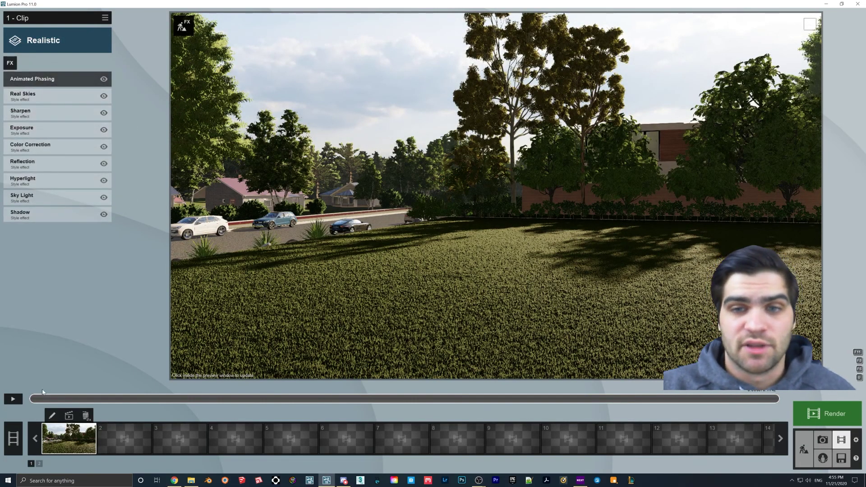
{"action": "left_click", "coordinate": [12, 399]}
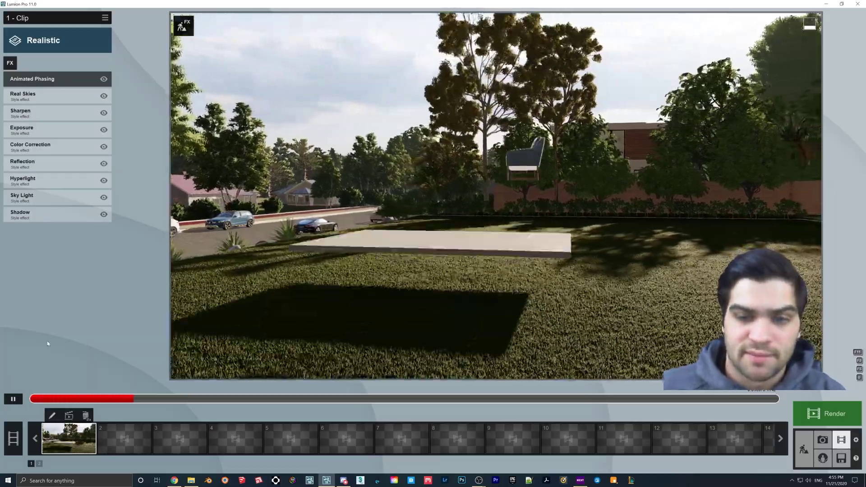